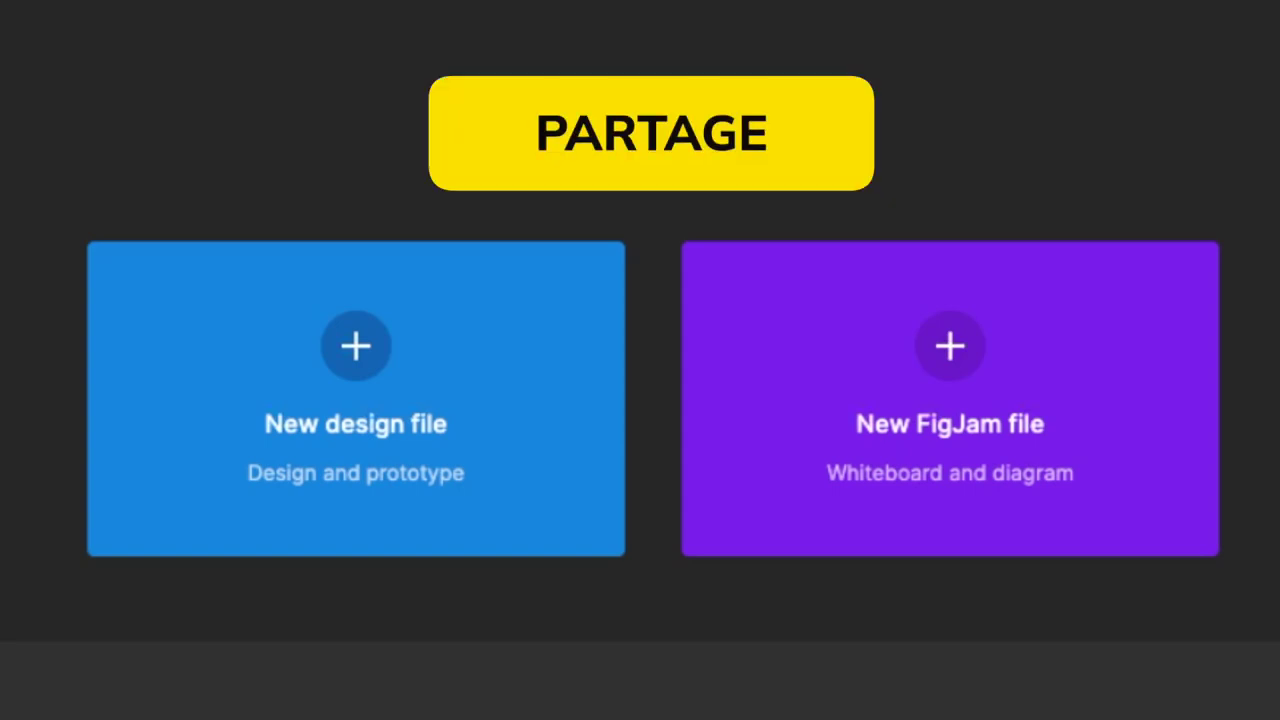
Create a new blank design file from the Figma home screen
{"action": "left_click", "coordinate": [207, 451]}
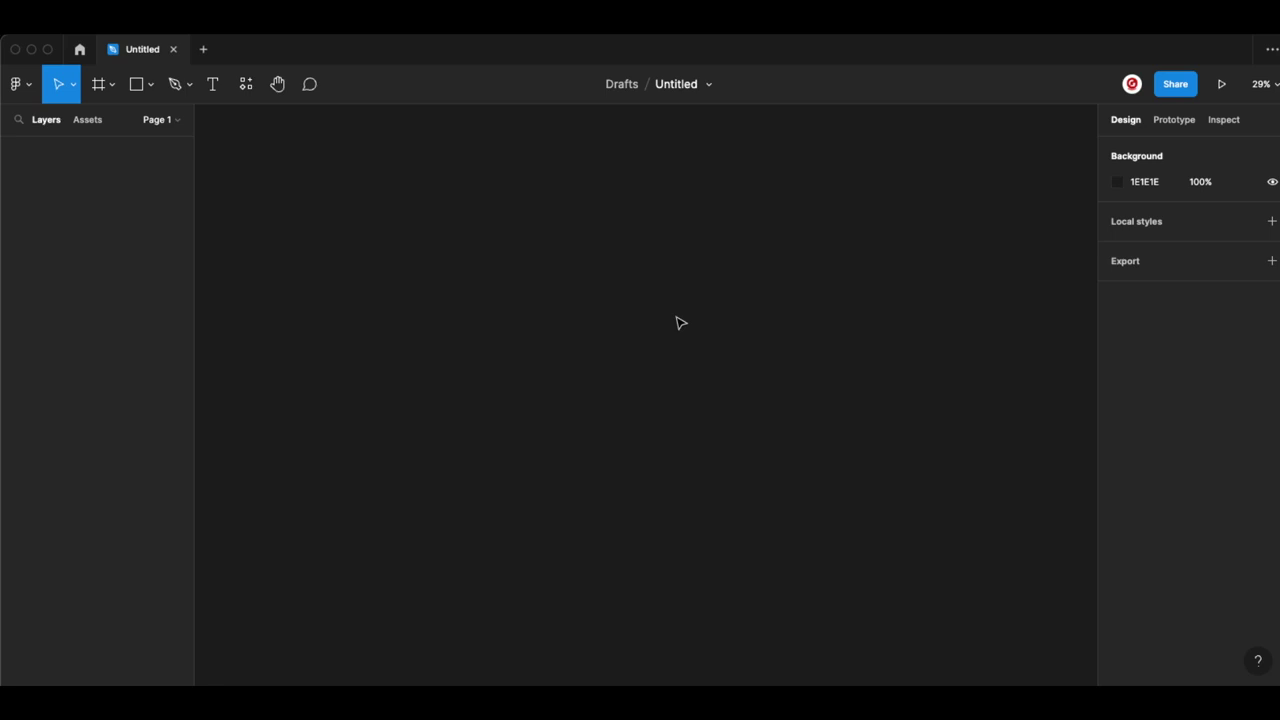
Place a 100×100 frame on the canvas and name it 'Carrousel 1'
{"action": "key", "text": "f"}
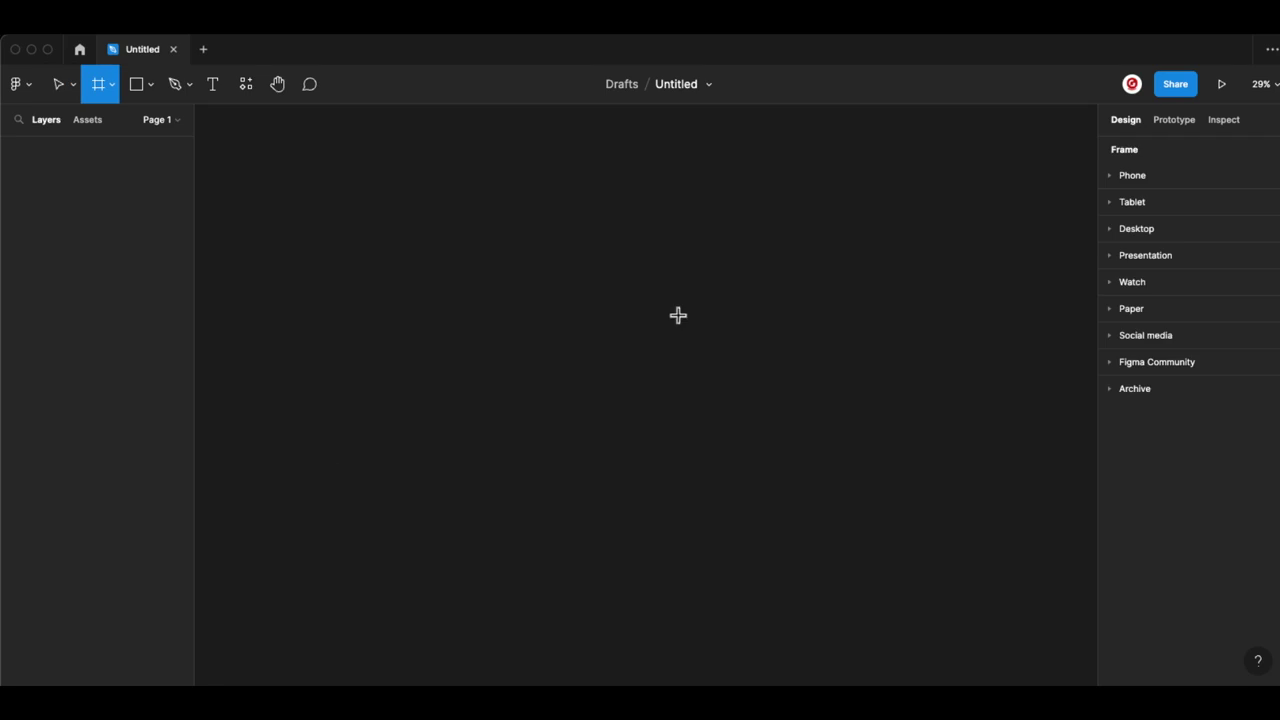
{"action": "scroll", "coordinate": [678, 315], "scroll_direction": "up", "scroll_amount": 10}
{"action": "left_click", "coordinate": [479, 318]}
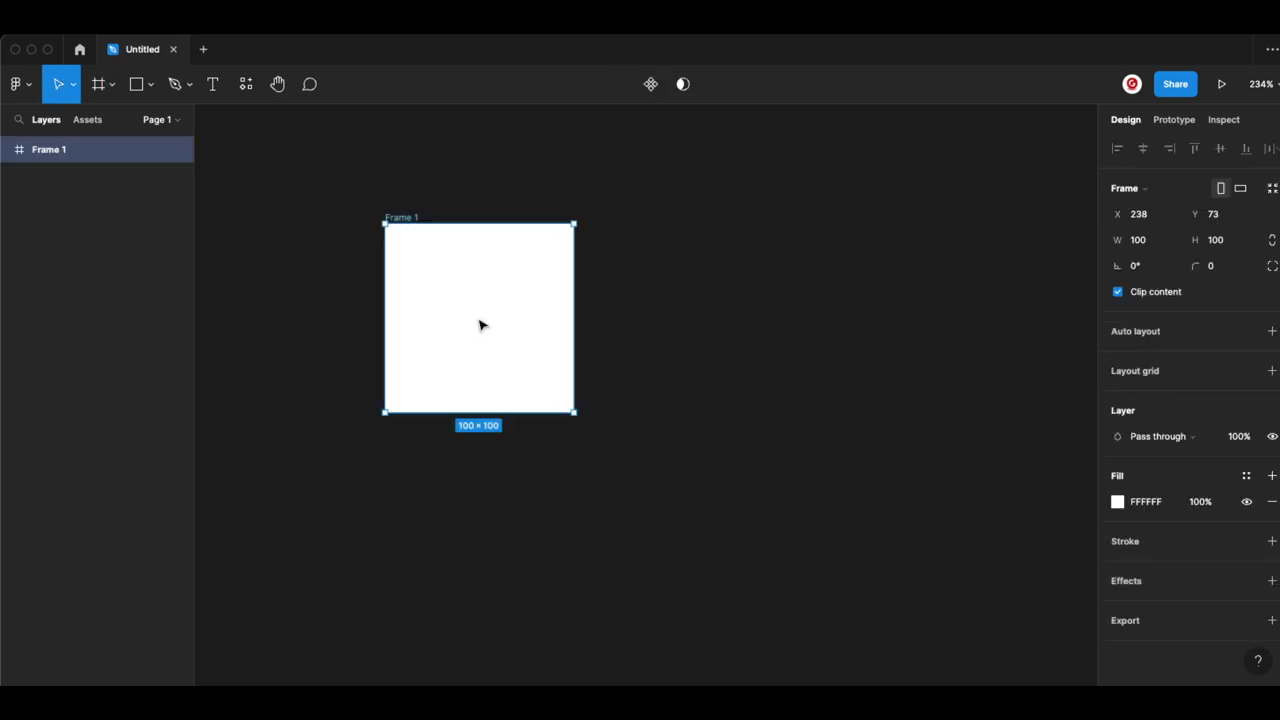
{"action": "scroll", "coordinate": [671, 457], "scroll_direction": "up", "scroll_amount": 2}
{"action": "scroll", "coordinate": [671, 457], "scroll_direction": "down", "scroll_amount": 1}
{"action": "double_click", "coordinate": [424, 292]}
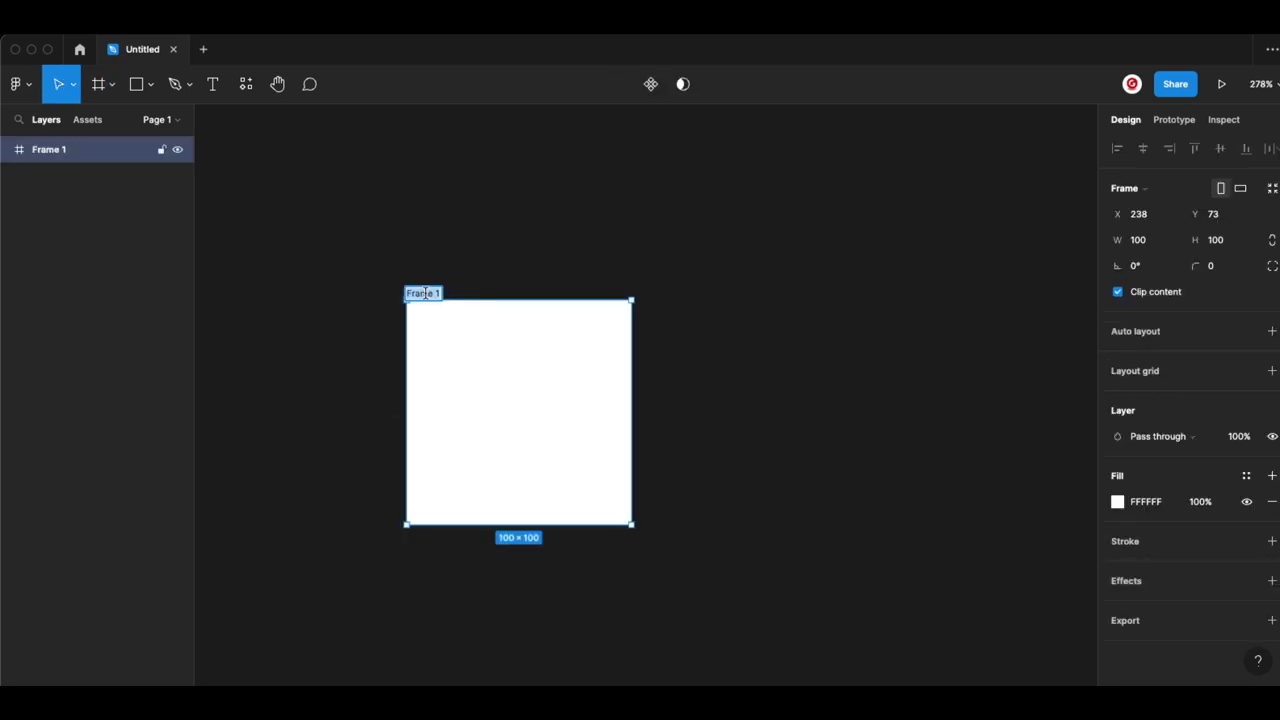
{"action": "type", "text": "Carrousel 1"}
{"action": "key", "text": "Return"}
{"action": "key", "text": "ctrl+minus"}
{"action": "key", "text": "ctrl+minus"}
{"action": "key", "text": "ctrl+minus"}
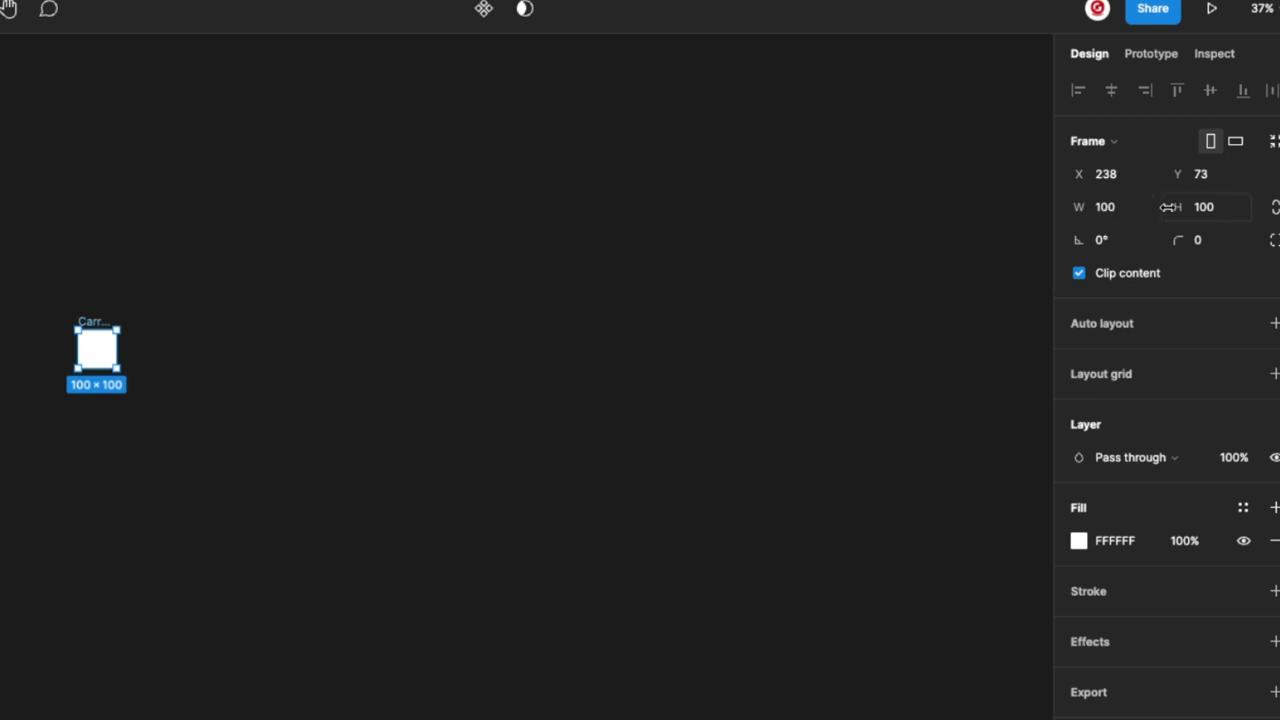
Resize the Carrousel 1 frame to 1080×1350
{"action": "left_click", "coordinate": [1150, 240]}
{"action": "type", "text": "135"}
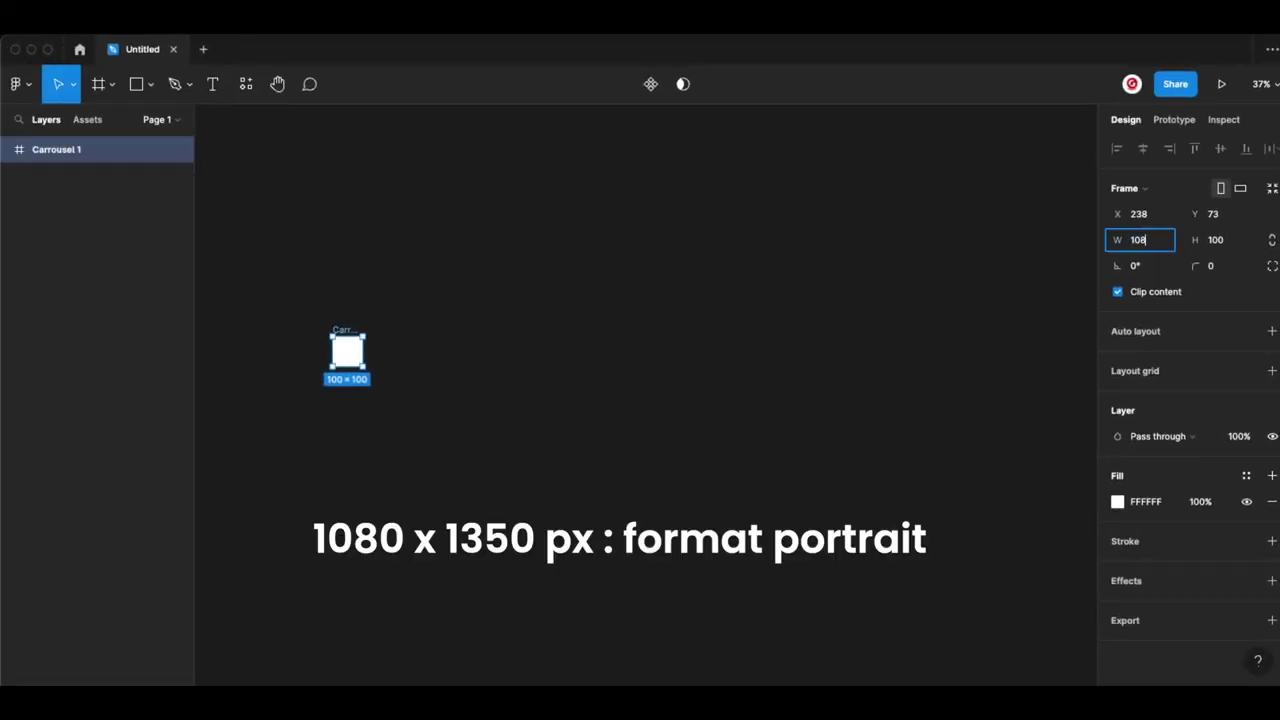
{"action": "type", "text": "0"}
{"action": "key", "text": "Tab"}
{"action": "type", "text": "1350"}
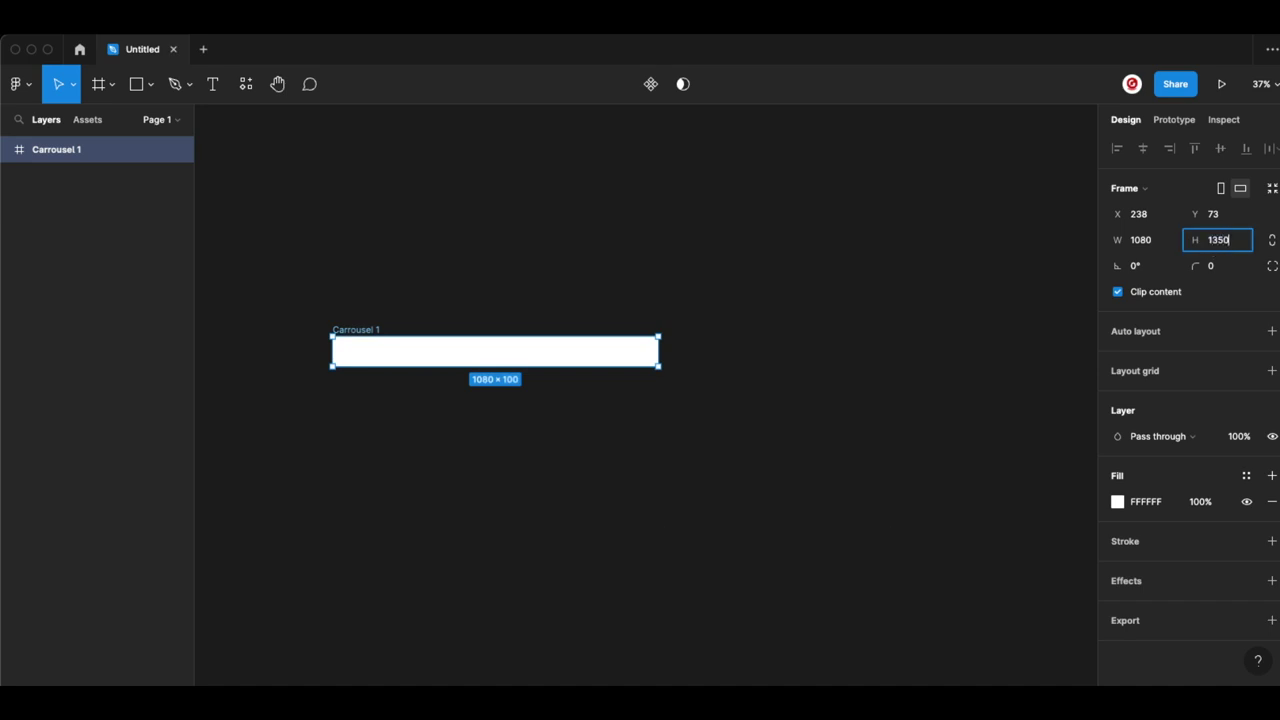
{"action": "key", "text": "Return"}
Widen the frame tenfold to 10800×1350 by multiplying its width by 10
{"action": "scroll", "coordinate": [774, 309], "scroll_direction": "down", "scroll_amount": 5}
{"action": "scroll", "coordinate": [800, 362], "scroll_direction": "down", "scroll_amount": 2}
{"action": "scroll", "coordinate": [800, 362], "scroll_direction": "up", "scroll_amount": 3}
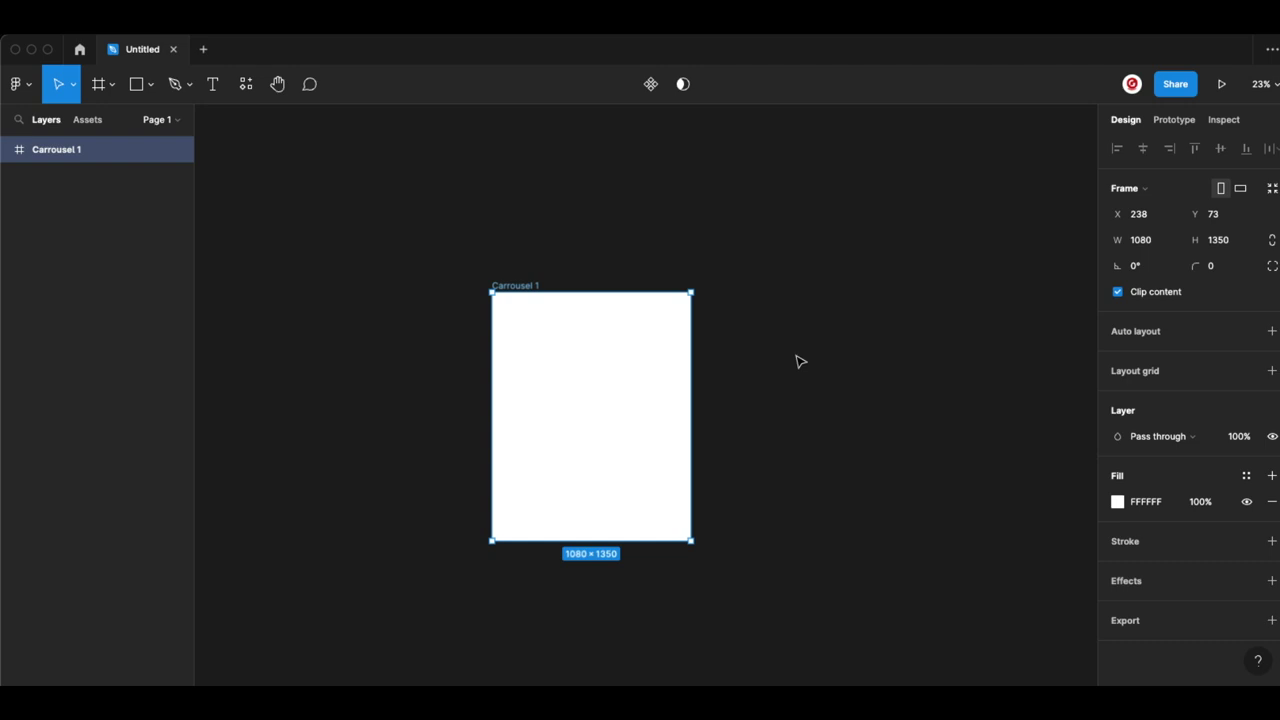
{"action": "scroll", "coordinate": [757, 403], "scroll_direction": "right", "scroll_amount": 3}
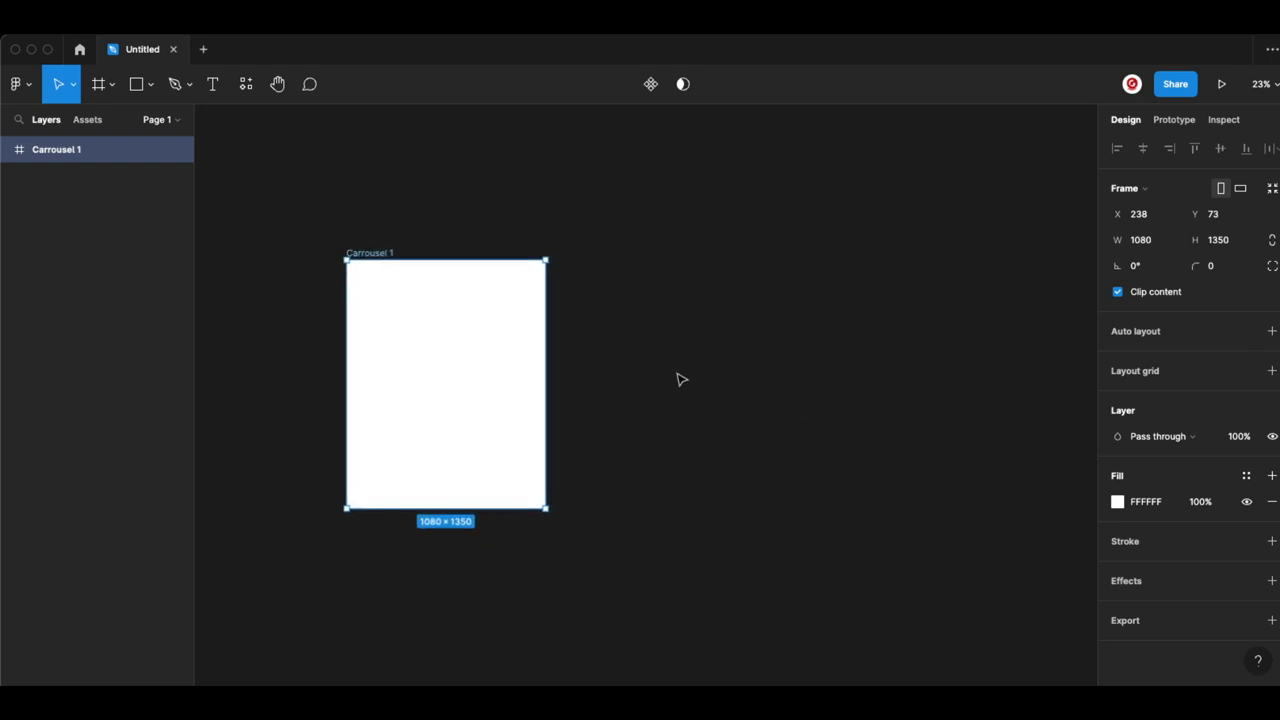
{"action": "scroll", "coordinate": [677, 377], "scroll_direction": "down", "scroll_amount": 3}
{"action": "scroll", "coordinate": [835, 421], "scroll_direction": "right", "scroll_amount": 3}
{"action": "scroll", "coordinate": [671, 414], "scroll_direction": "down", "scroll_amount": 3}
{"action": "scroll", "coordinate": [666, 417], "scroll_direction": "down", "scroll_amount": 3}
{"action": "scroll", "coordinate": [705, 423], "scroll_direction": "right", "scroll_amount": 5}
{"action": "scroll", "coordinate": [348, 350], "scroll_direction": "up", "scroll_amount": 2}
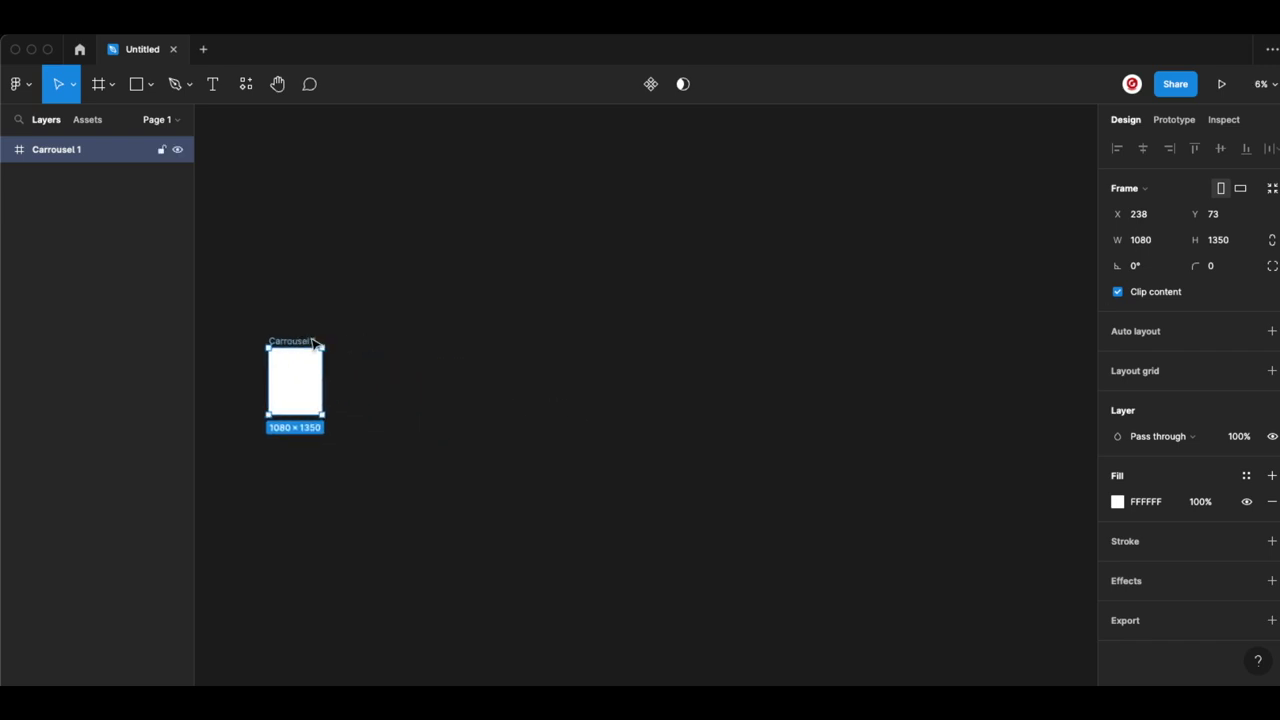
{"action": "left_click", "coordinate": [1140, 240]}
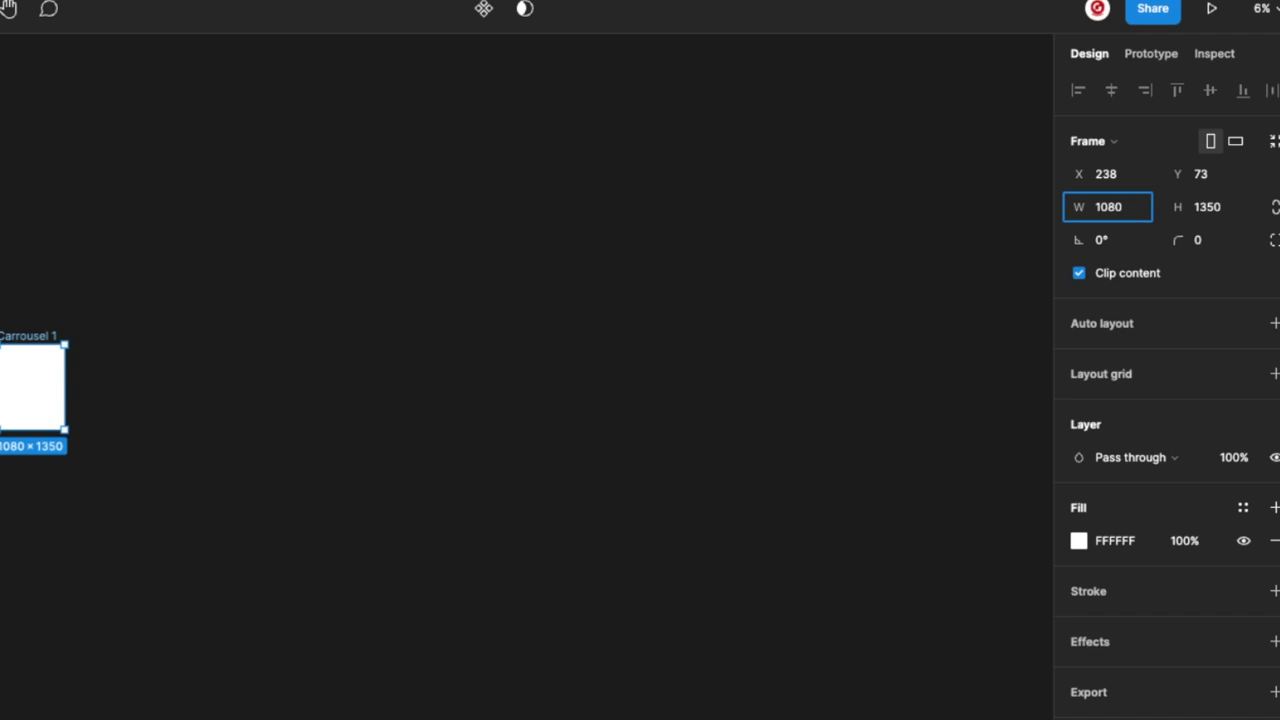
{"action": "type", "text": "*10"}
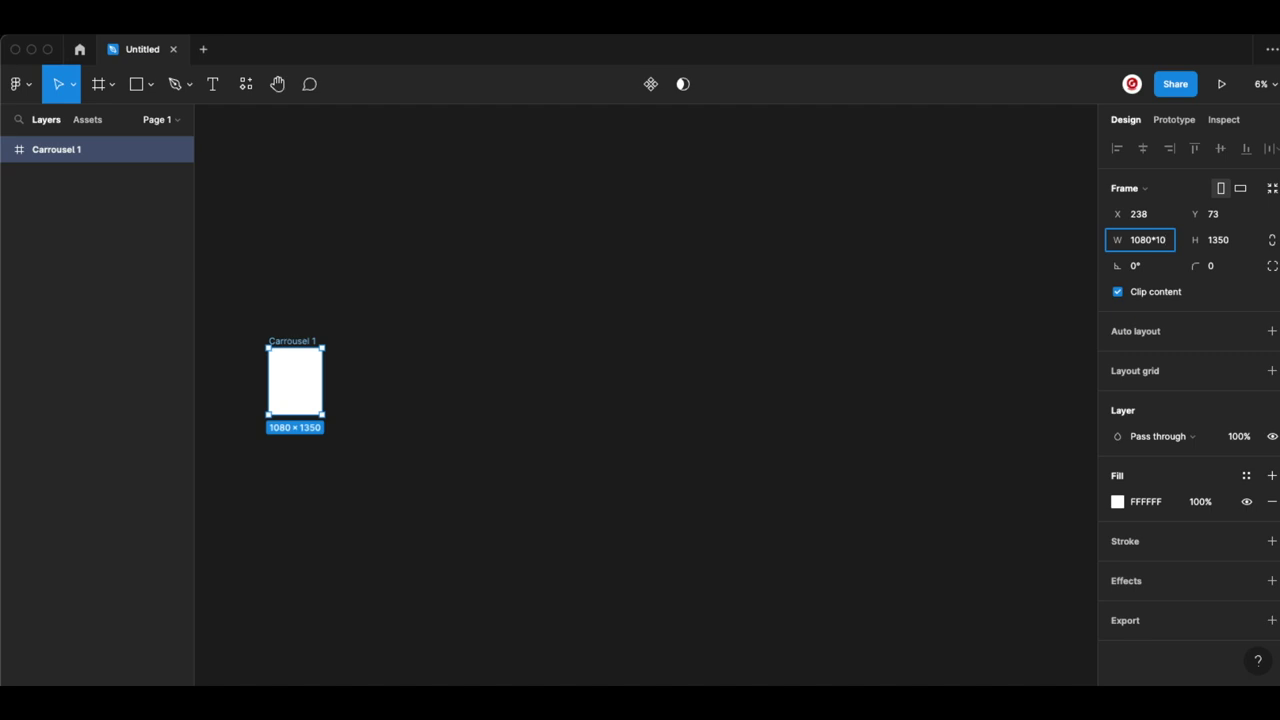
{"action": "key", "text": "Return"}
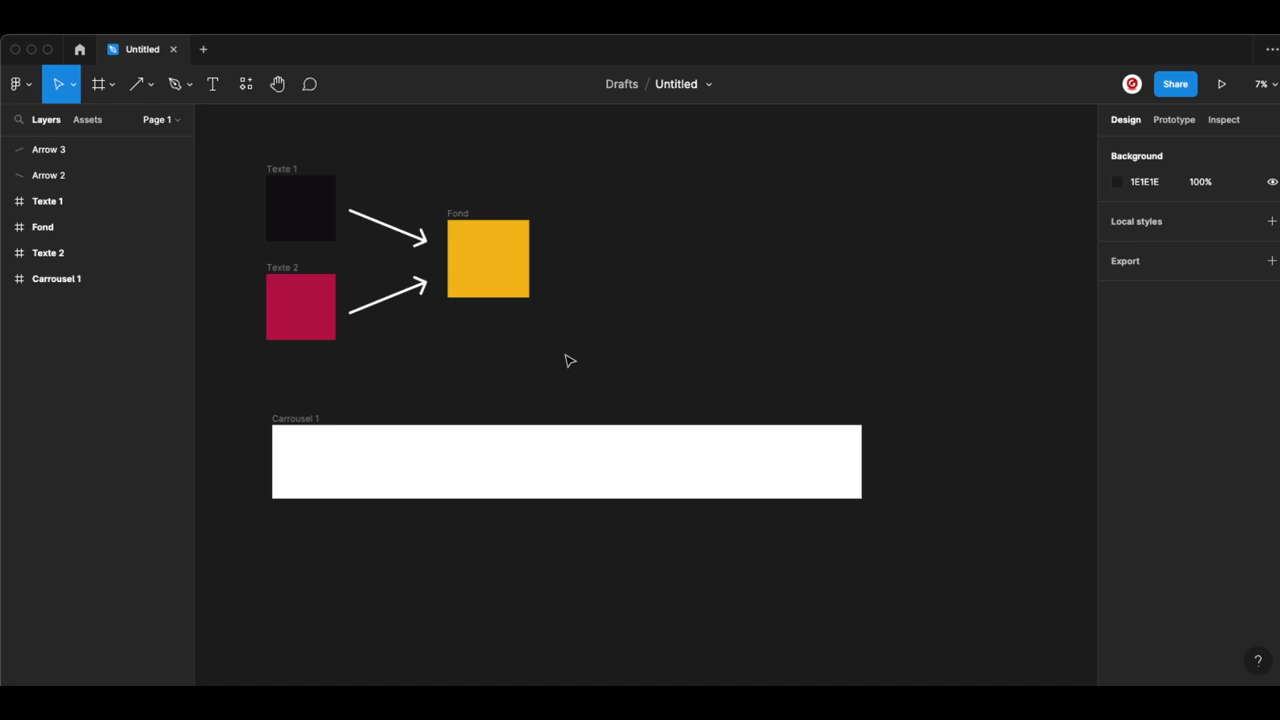
Try red and eyedropper-sampled yellow fills on Carrousel 1, then undo them
{"action": "left_click", "coordinate": [279, 420]}
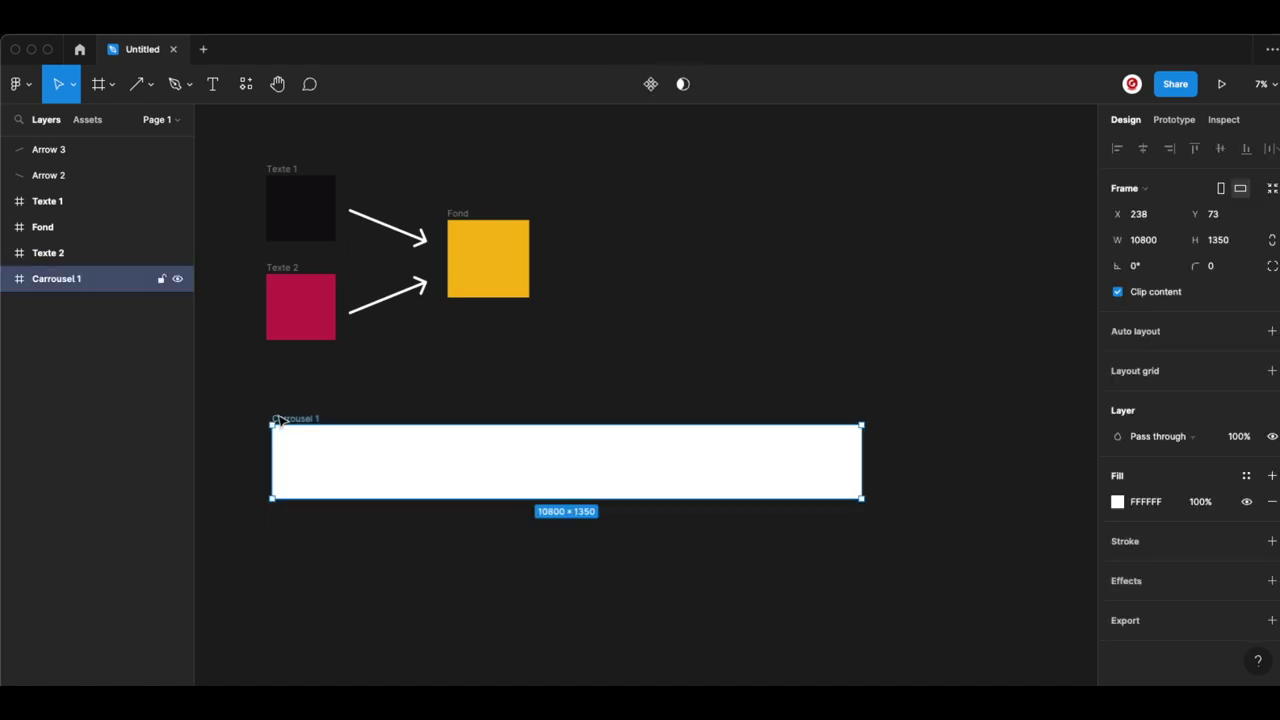
{"action": "left_click", "coordinate": [1114, 502]}
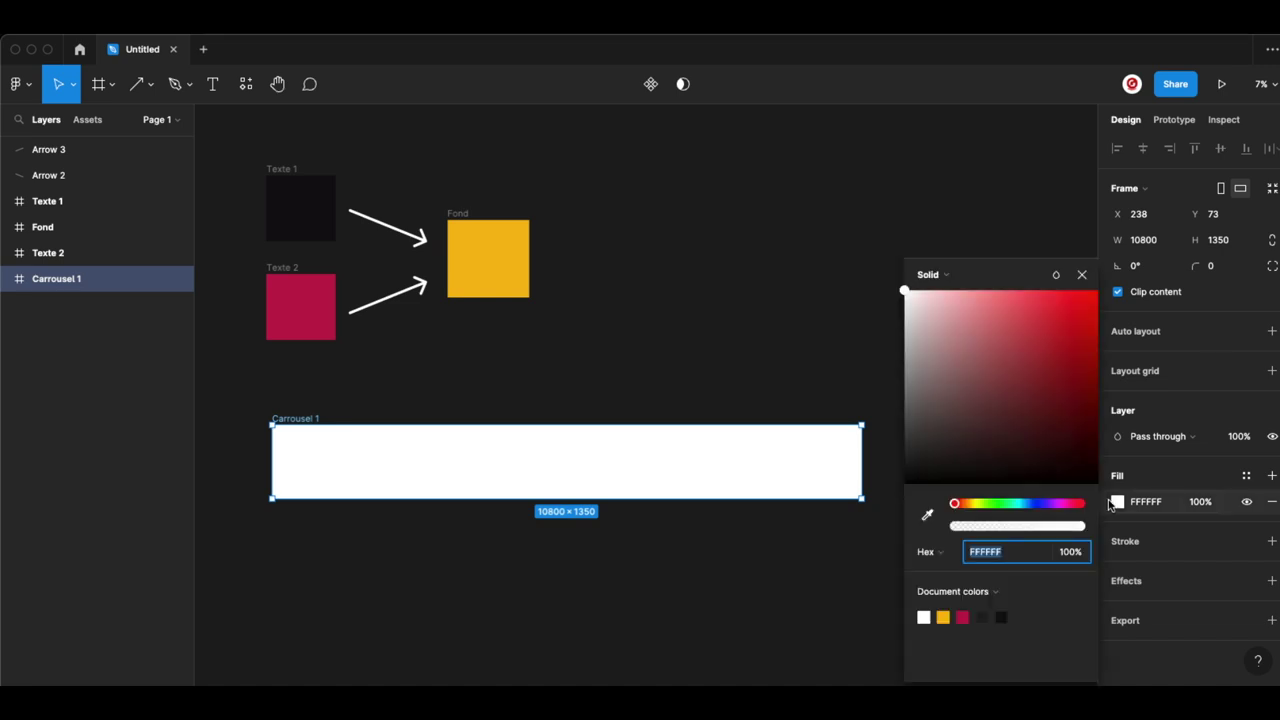
{"action": "left_click_drag", "start_coordinate": [997, 409], "coordinate": [1046, 334]}
{"action": "key", "text": "super+z"}
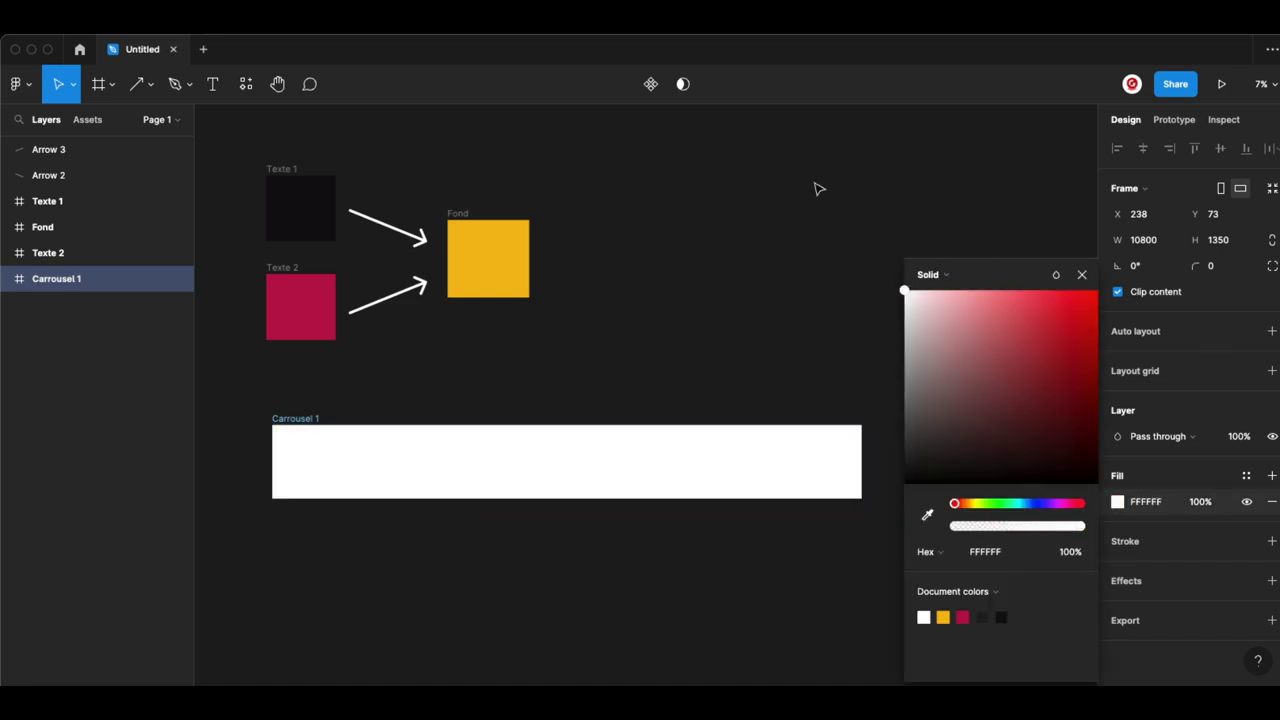
{"action": "left_click", "coordinate": [927, 515]}
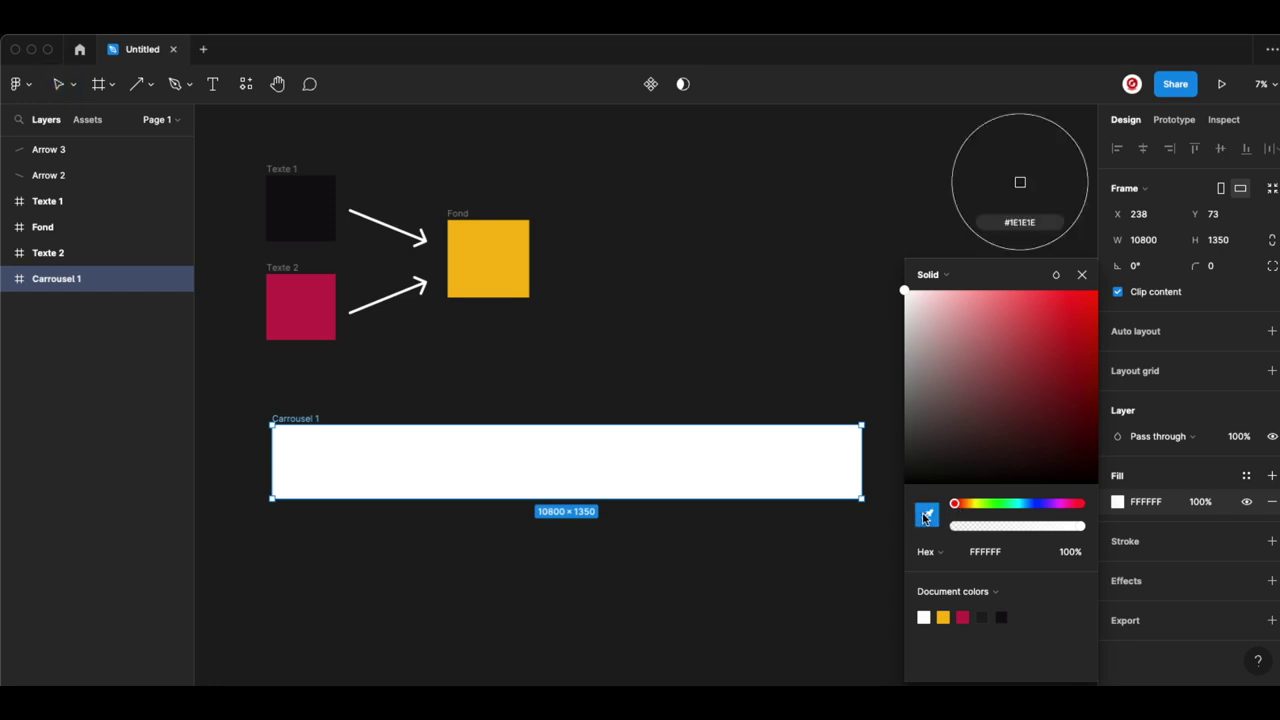
{"action": "left_click", "coordinate": [524, 287]}
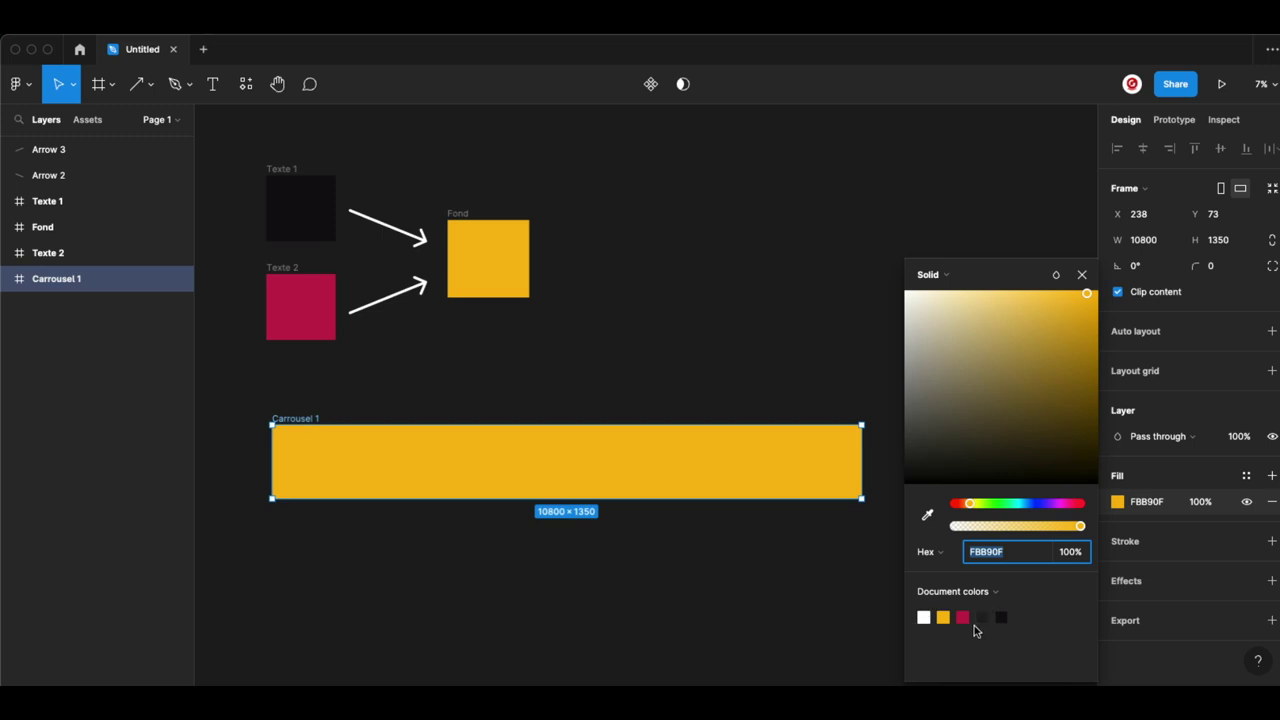
{"action": "left_click", "coordinate": [922, 619]}
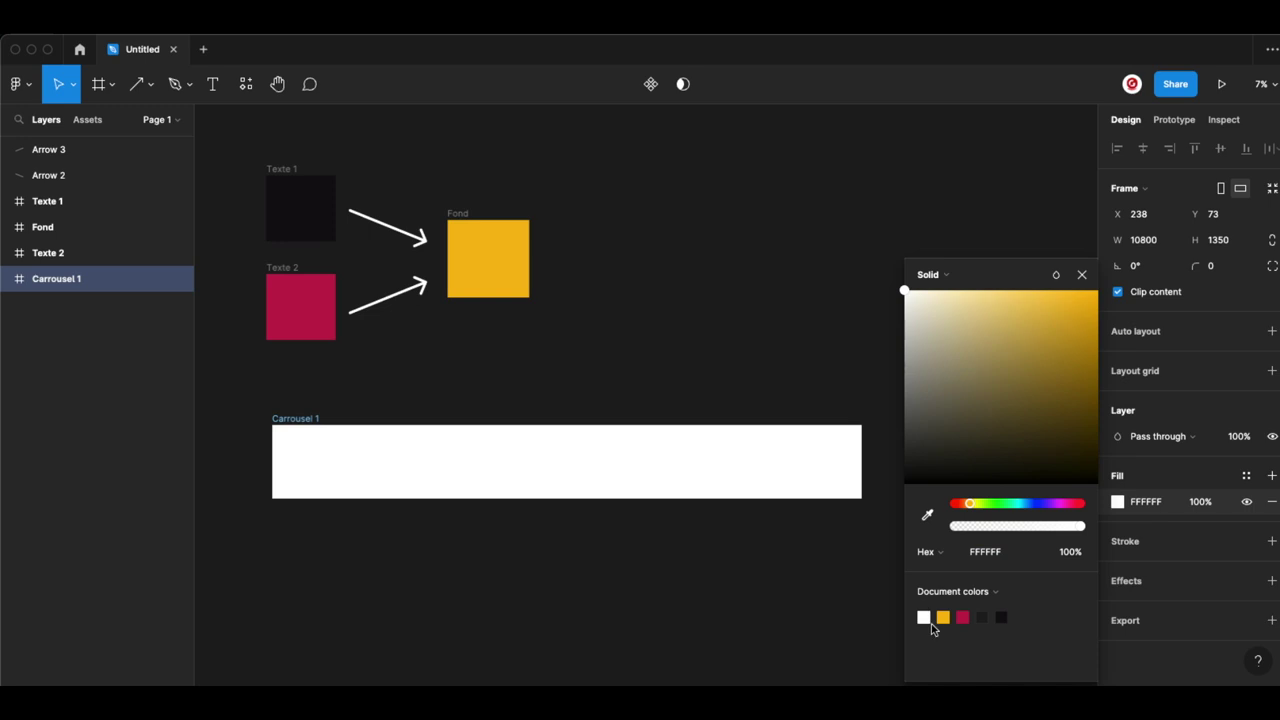
{"action": "left_click", "coordinate": [943, 618]}
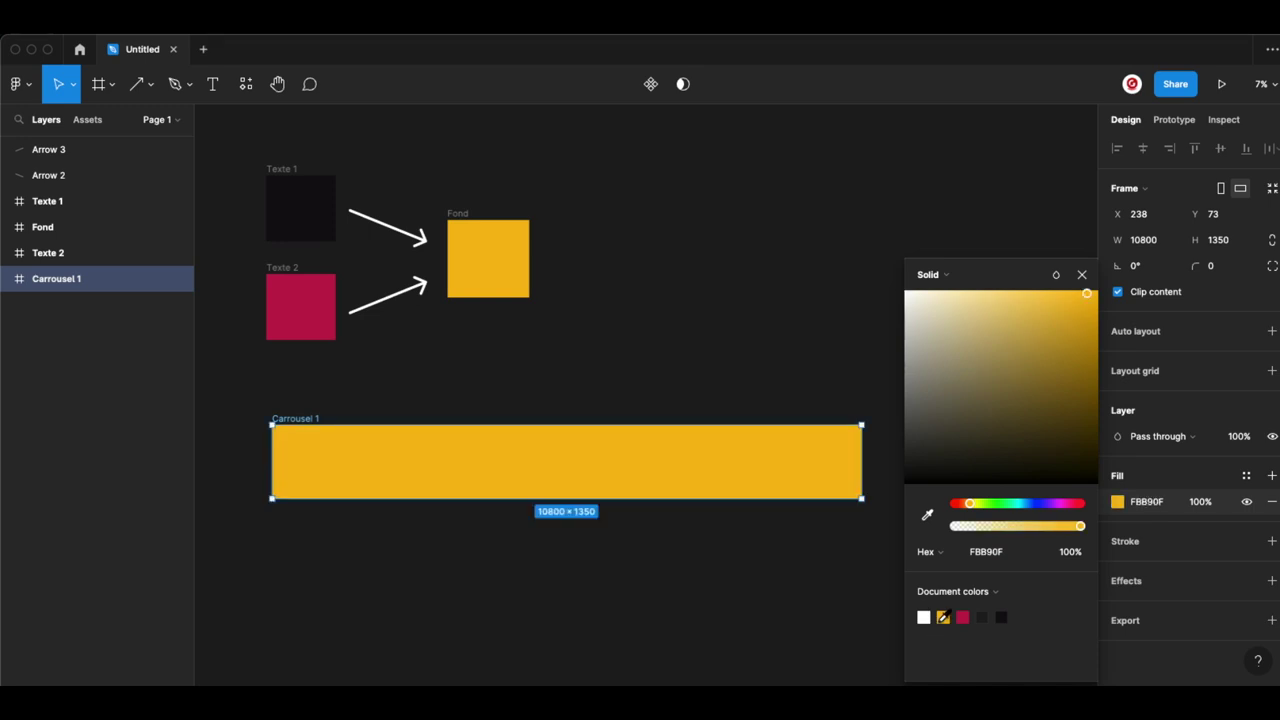
{"action": "key", "text": "Escape"}
{"action": "key", "text": "ctrl+z"}
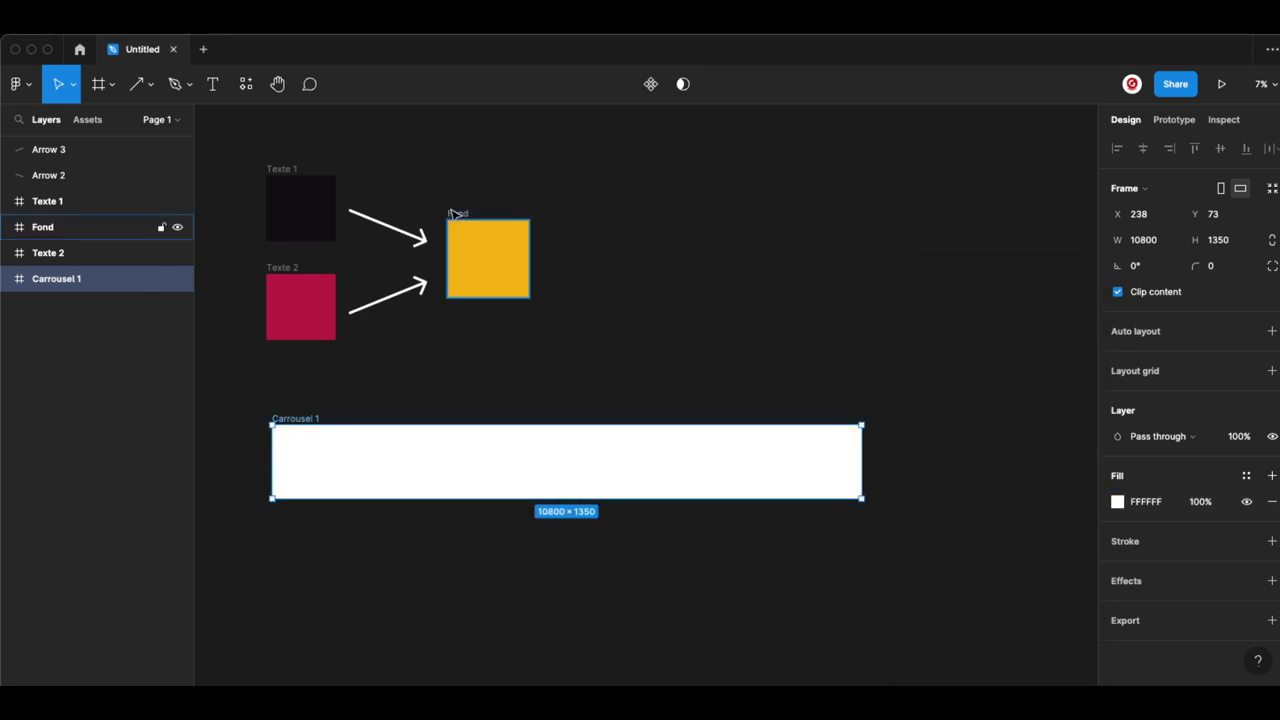
Copy the Fond swatch's hex FBB90F and paste it as Carrousel 1's fill
{"action": "left_click", "coordinate": [453, 213]}
{"action": "left_click", "coordinate": [1135, 505]}
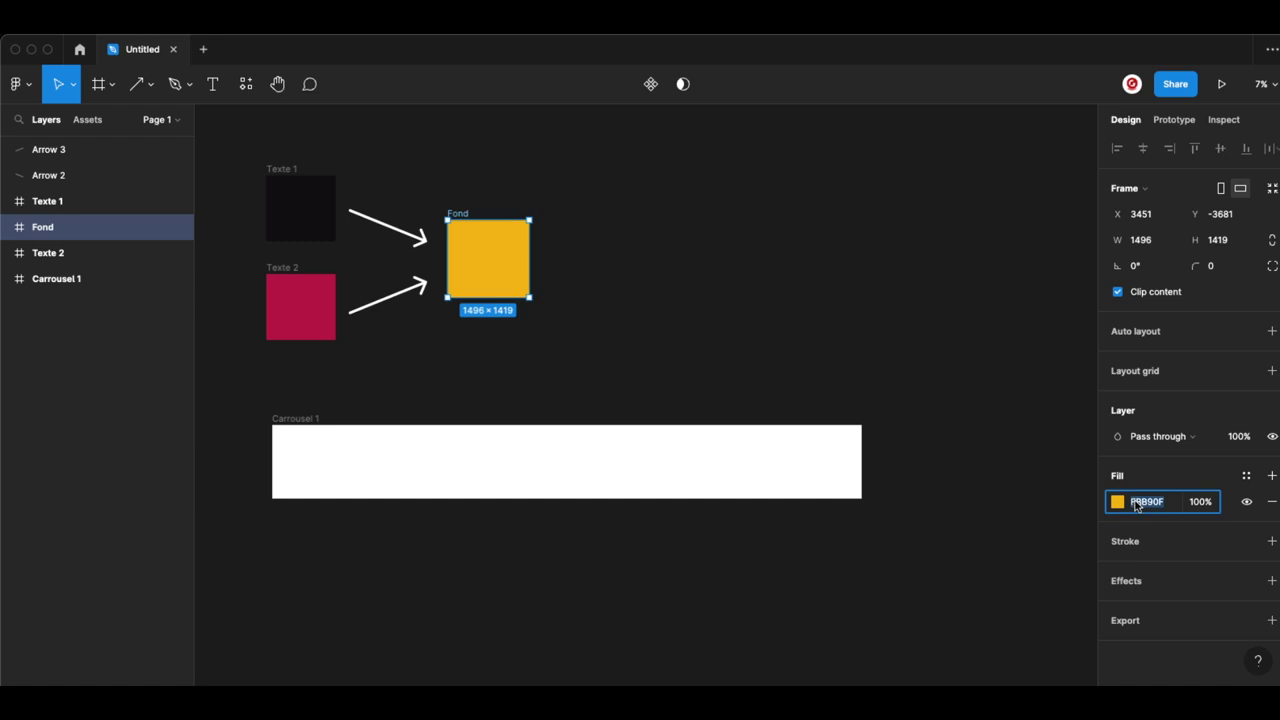
{"action": "left_click", "coordinate": [545, 488]}
{"action": "left_click", "coordinate": [1137, 505]}
{"action": "type", "text": "FBB90F"}
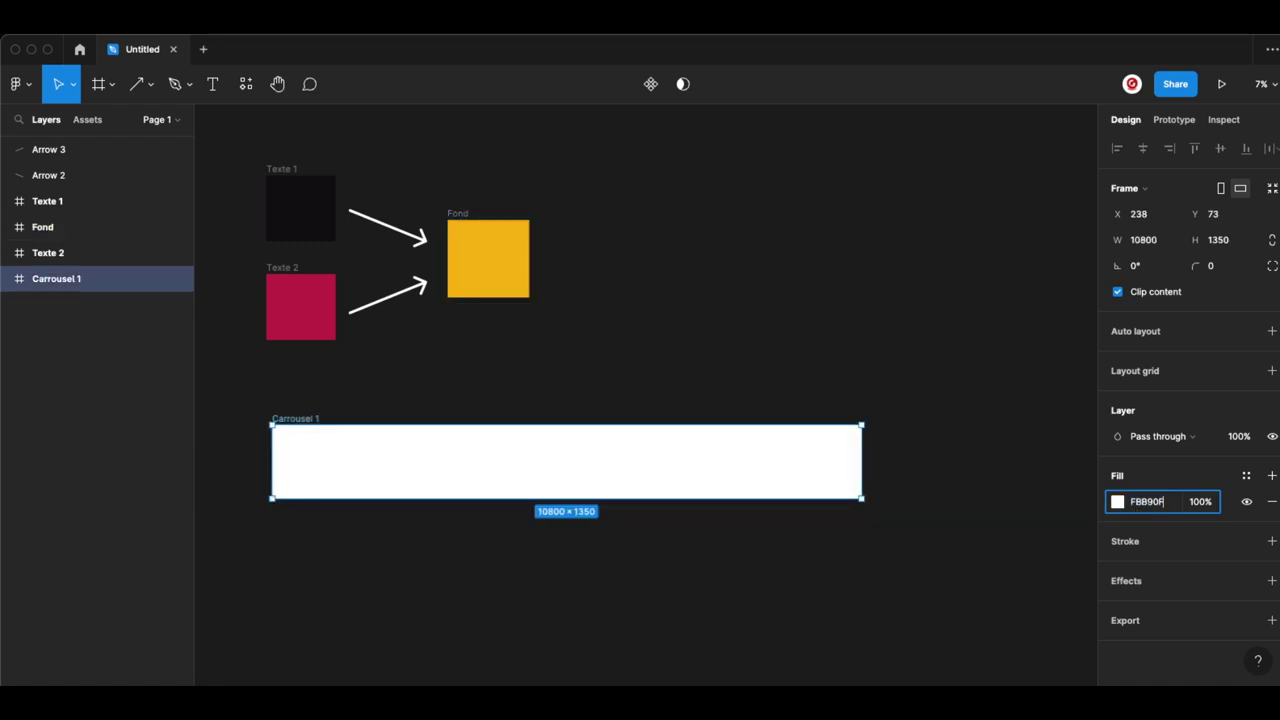
{"action": "key", "text": "Return"}
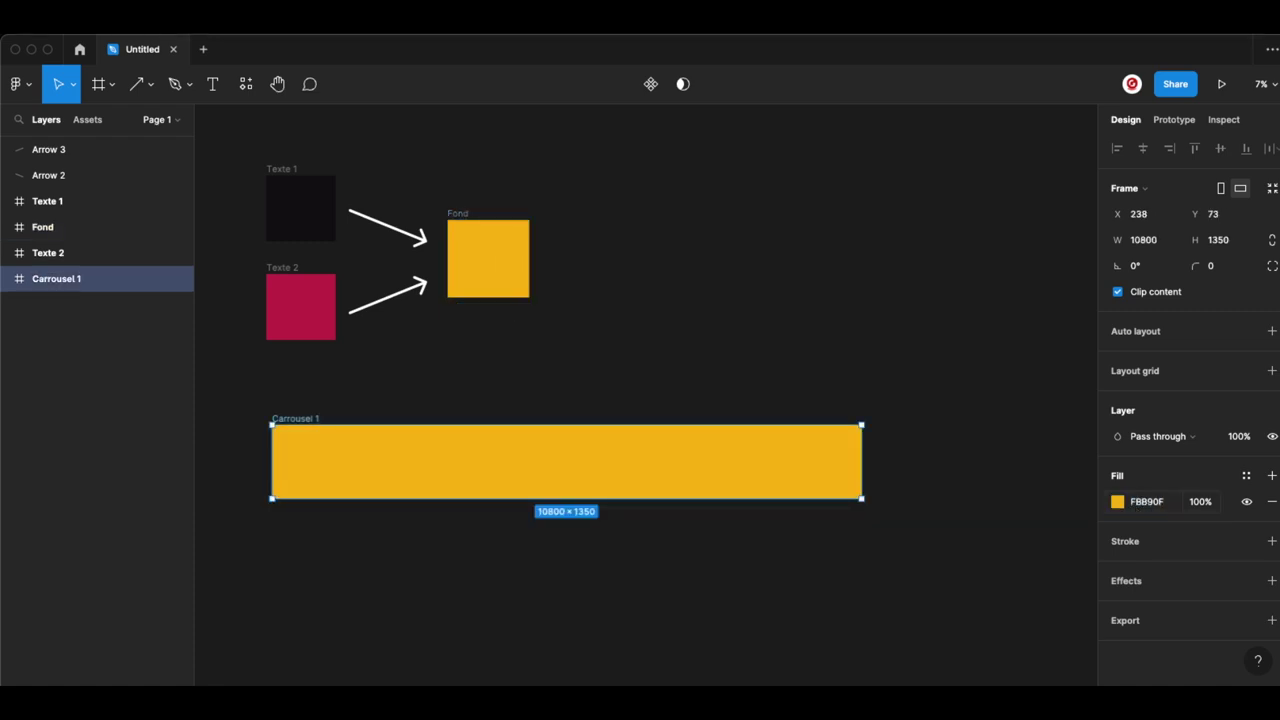
{"action": "scroll", "coordinate": [317, 409], "scroll_direction": "down", "scroll_amount": 1}
{"action": "left_click", "coordinate": [317, 409]}
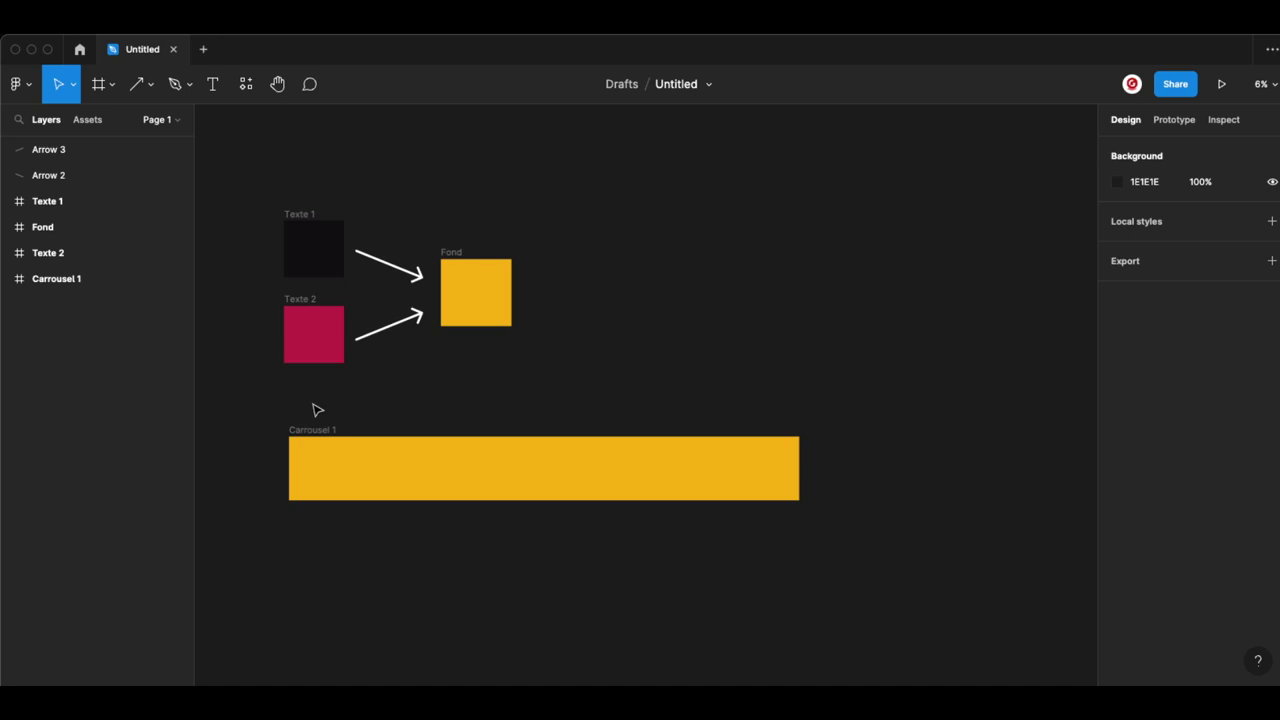
Draw a slice at Carrousel 1's top-left corner and set its width to 1080
{"action": "scroll", "coordinate": [278, 451], "scroll_direction": "up", "scroll_amount": 5}
{"action": "left_click", "coordinate": [340, 471]}
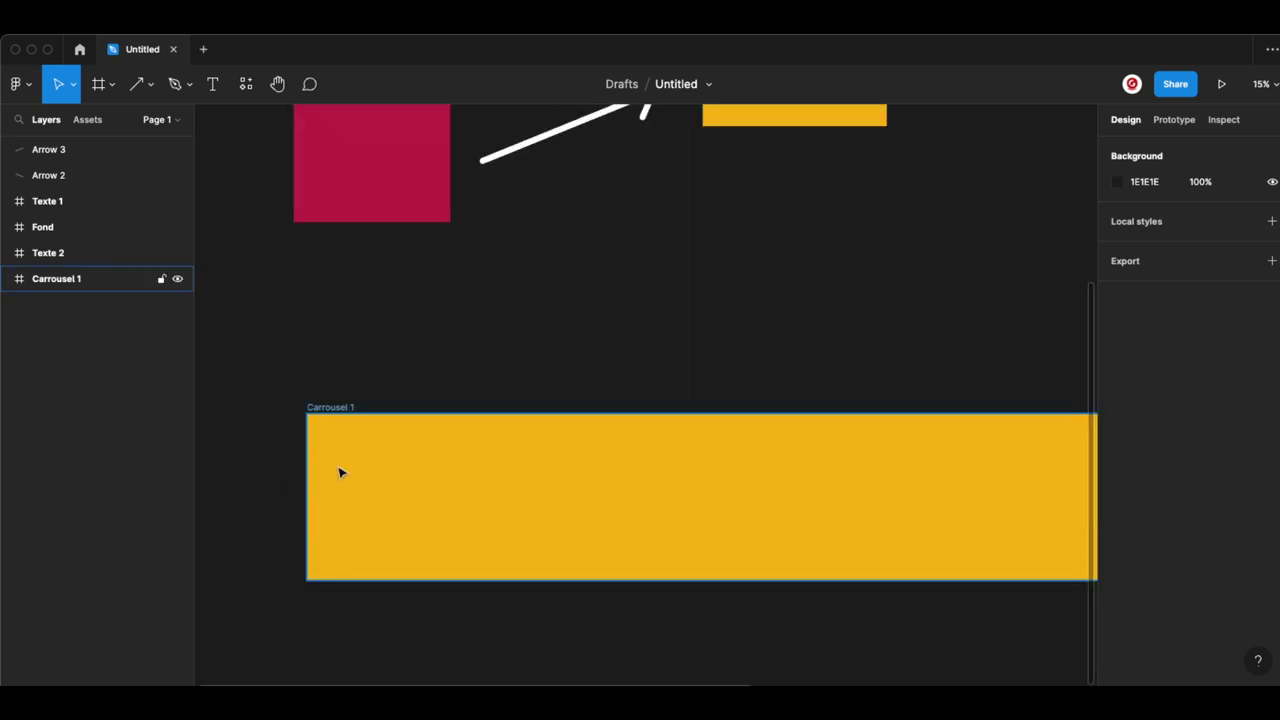
{"action": "key", "text": "s"}
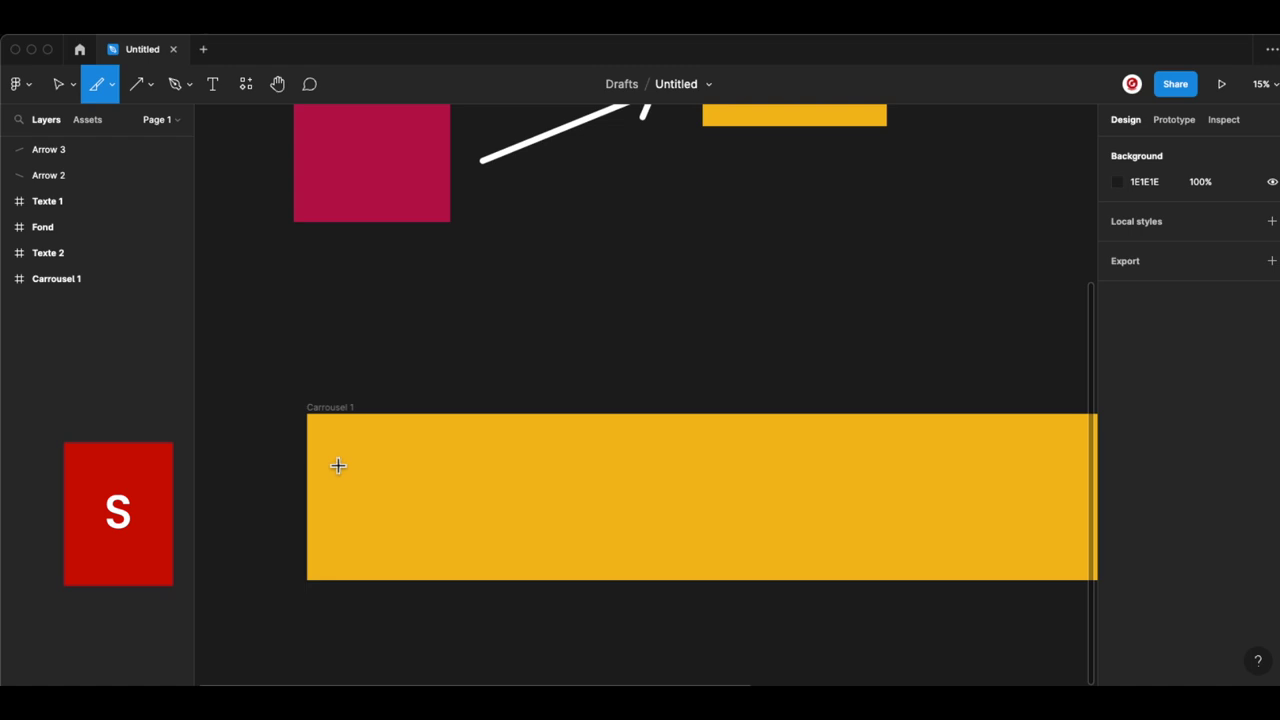
{"action": "left_click_drag", "start_coordinate": [307, 414], "coordinate": [417, 577]}
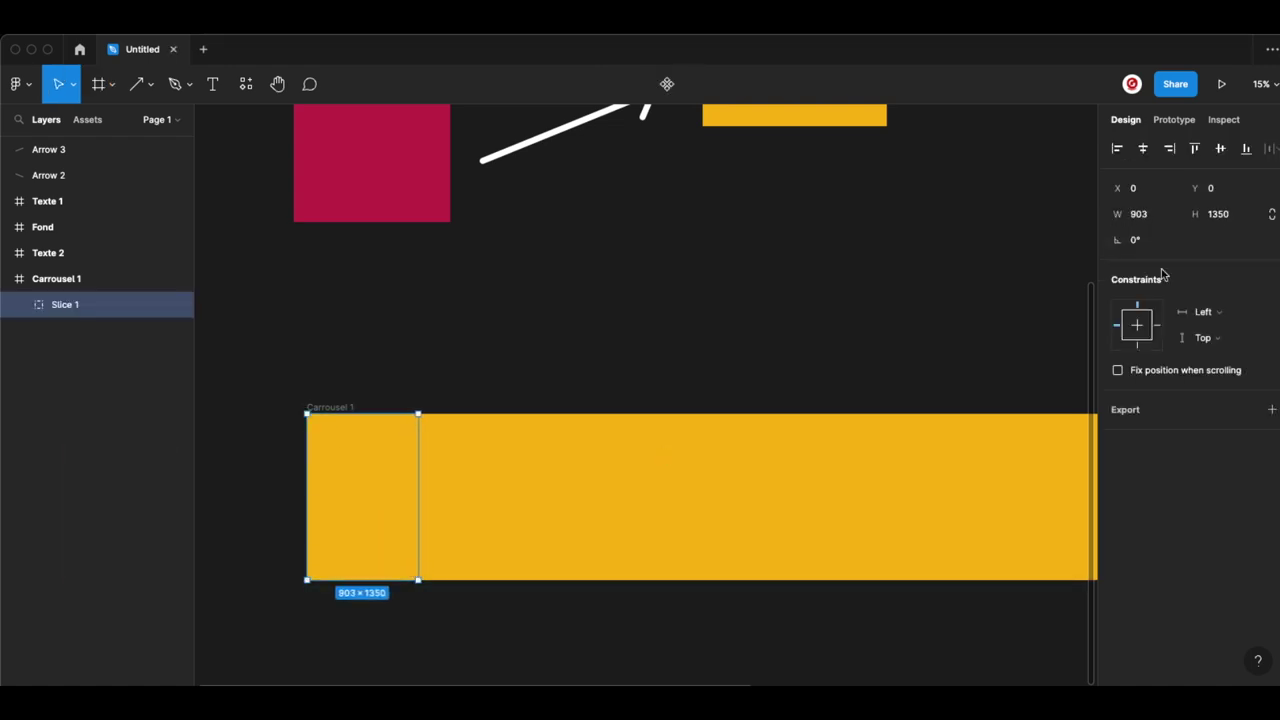
{"action": "left_click", "coordinate": [1143, 220]}
{"action": "type", "text": "1"}
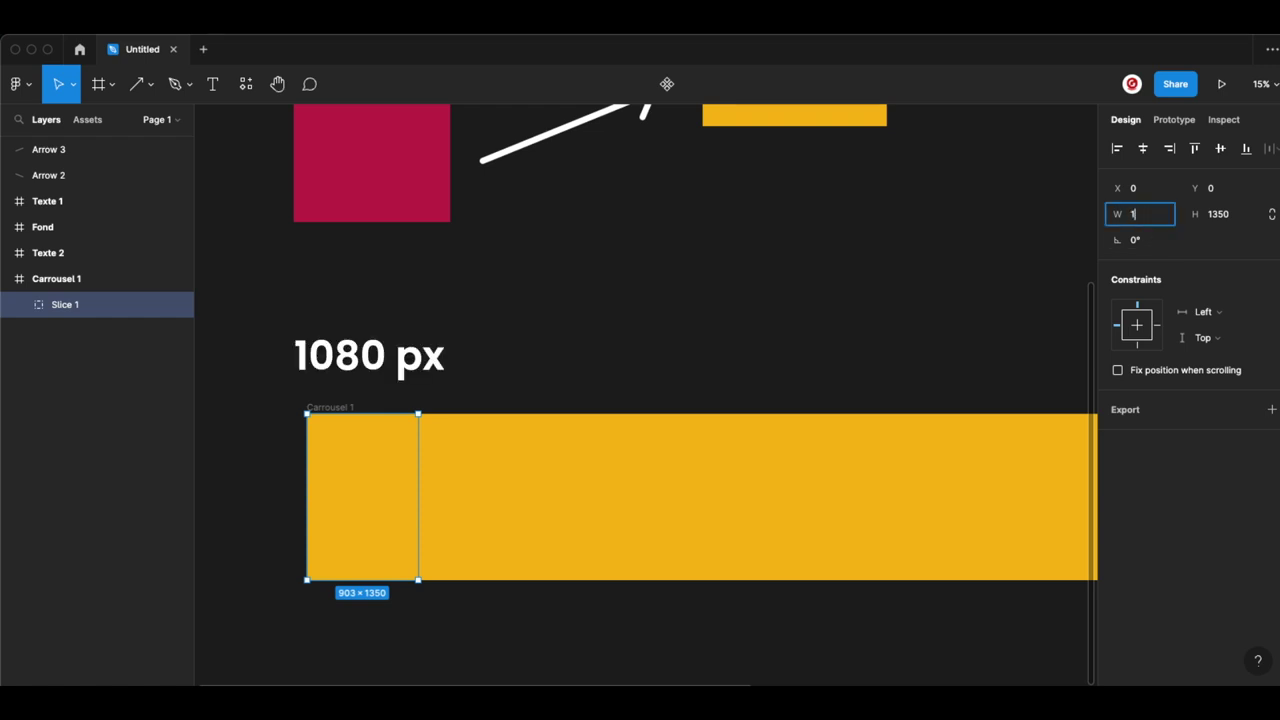
{"action": "type", "text": "080"}
{"action": "key", "text": "Return"}
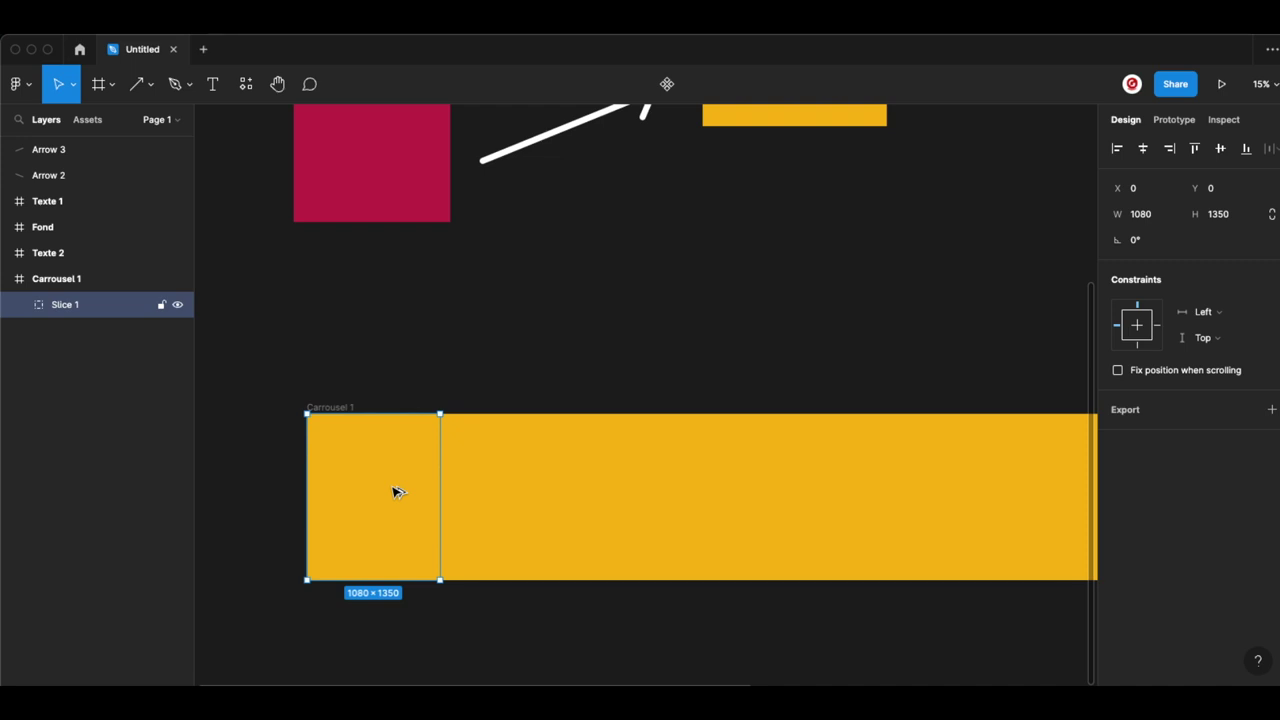
Duplicate the slice side by side until ten slices fill the strip
{"action": "key", "text": "shift"}
{"action": "left_click_drag", "start_coordinate": [393, 491], "coordinate": [590, 490]}
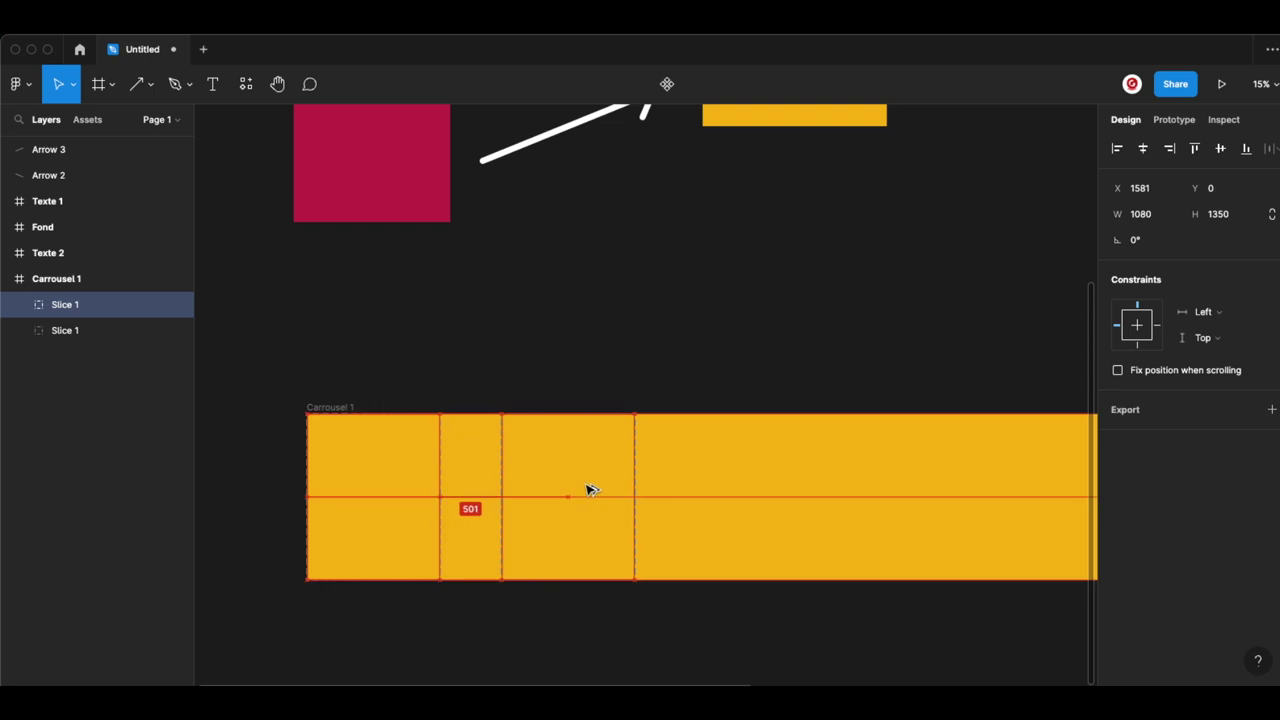
{"action": "key", "text": "ctrl+z"}
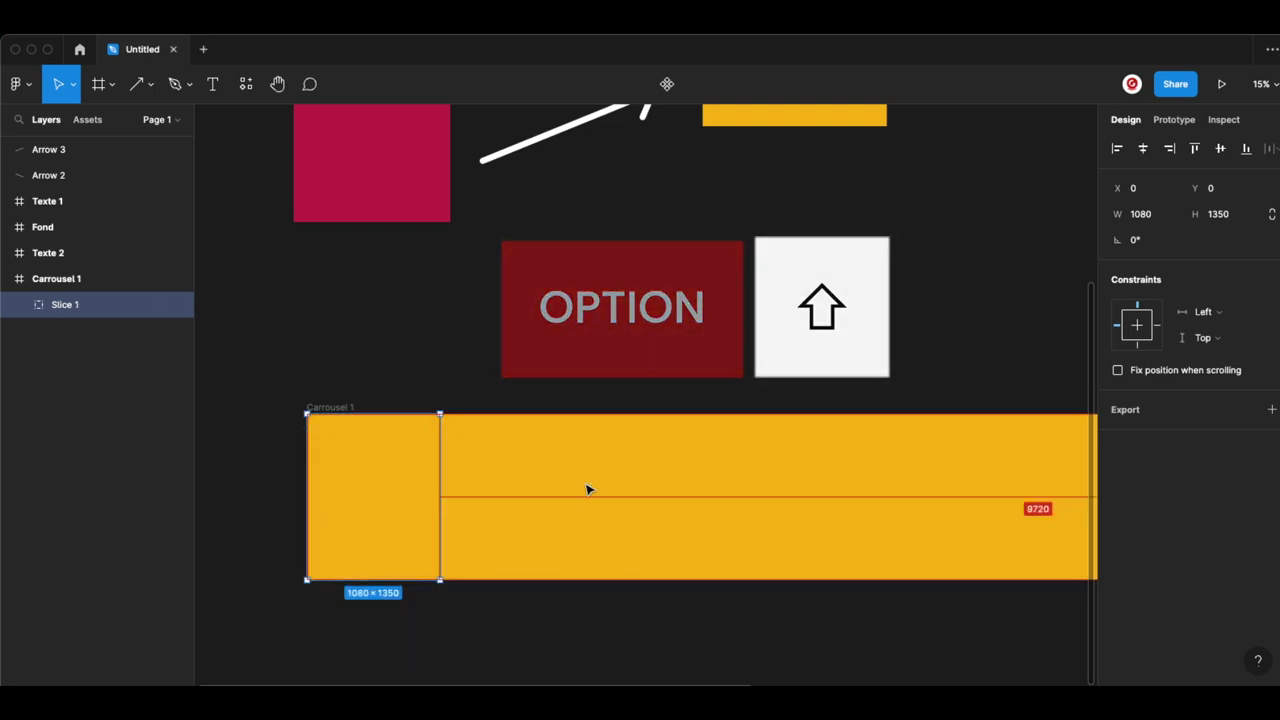
{"action": "left_click_drag", "start_coordinate": [415, 487], "coordinate": [530, 486]}
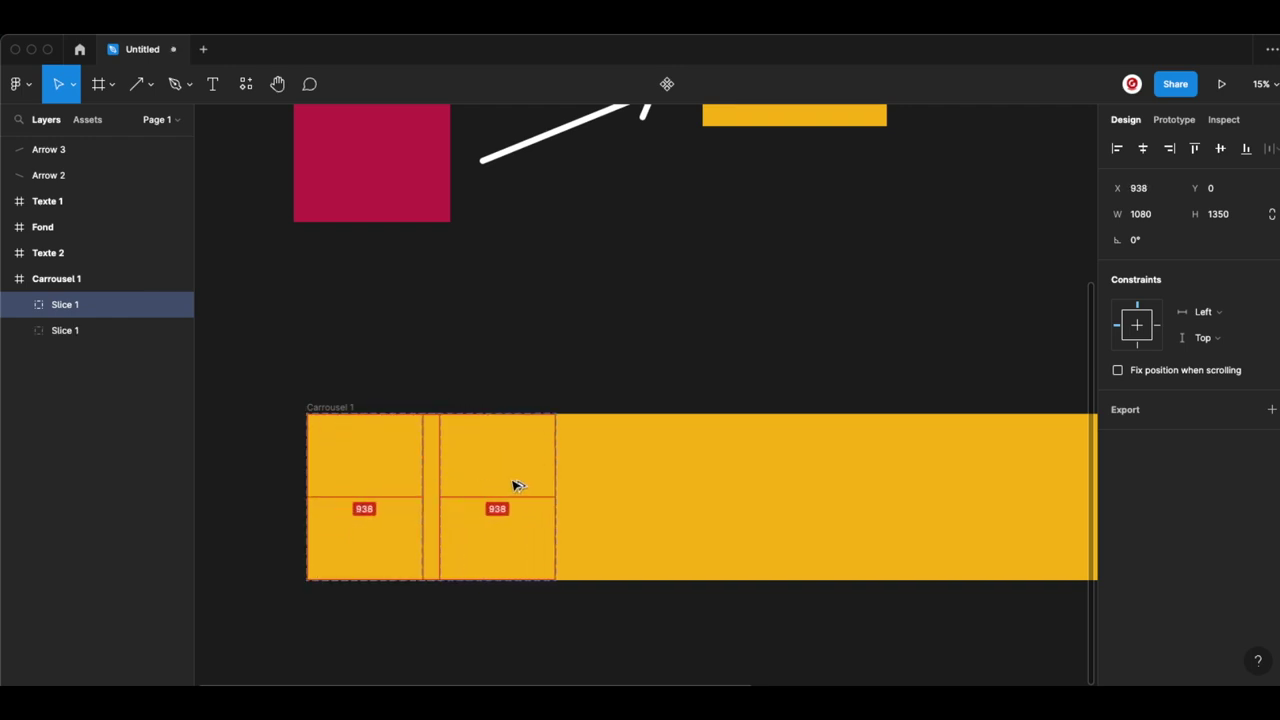
{"action": "key", "text": "ctrl+d"}
{"action": "scroll", "coordinate": [342, 487], "scroll_direction": "down", "scroll_amount": 5}
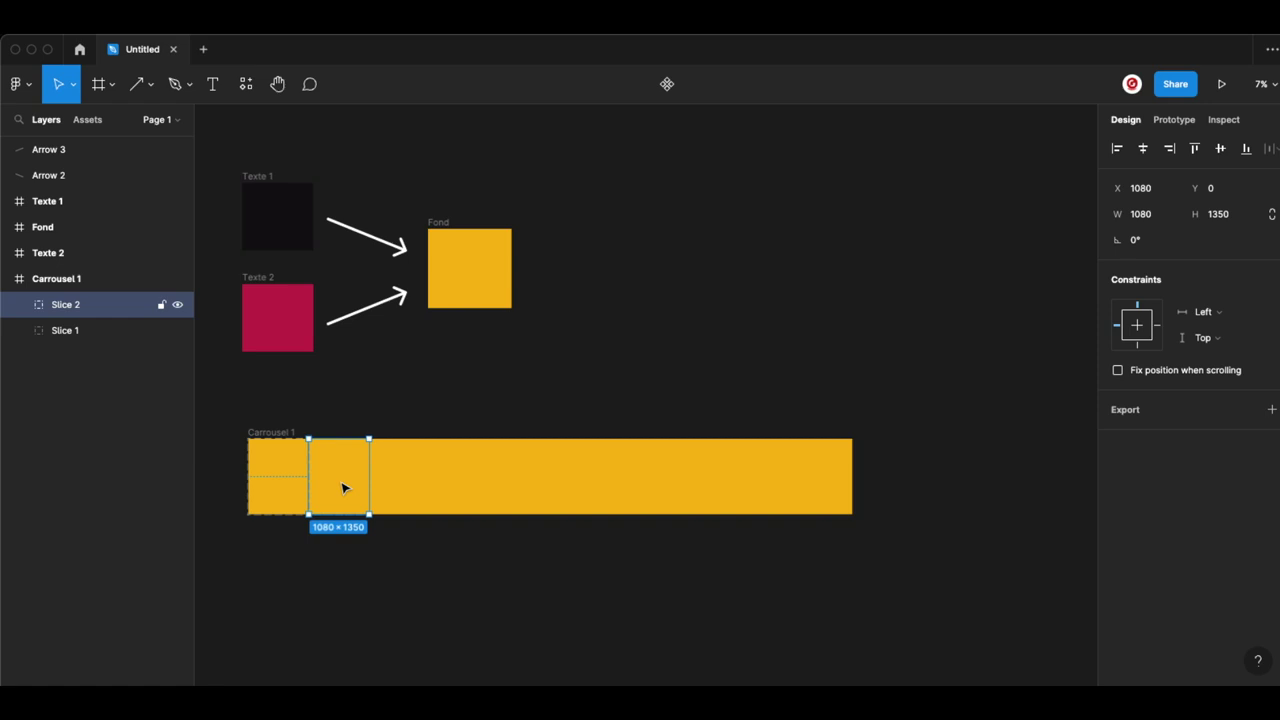
{"action": "key", "text": "ctrl+d"}
{"action": "key", "text": "ctrl+d"}
{"action": "key", "text": "ctrl+d"}
{"action": "left_click", "coordinate": [428, 560]}
{"action": "scroll", "coordinate": [265, 415], "scroll_direction": "up", "scroll_amount": 1}
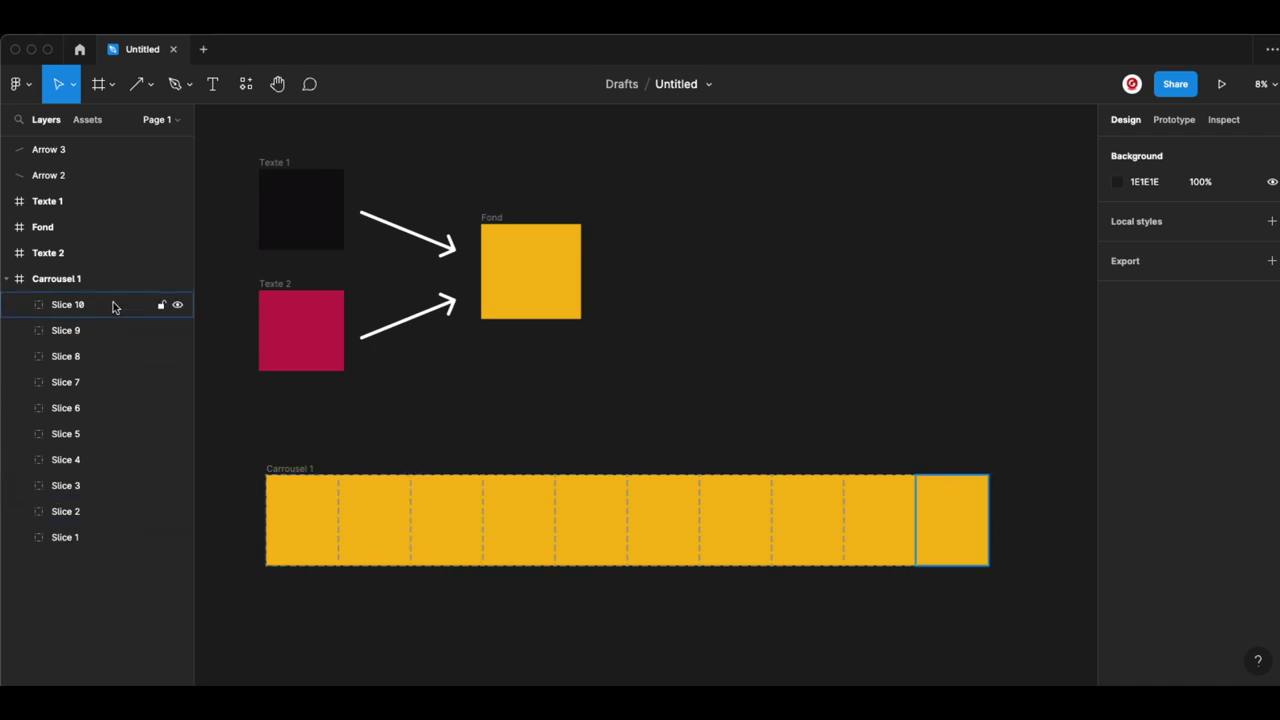
Select Slice 1 through Slice 10 and lock them with Shift+Cmd+L
{"action": "left_click", "coordinate": [113, 307]}
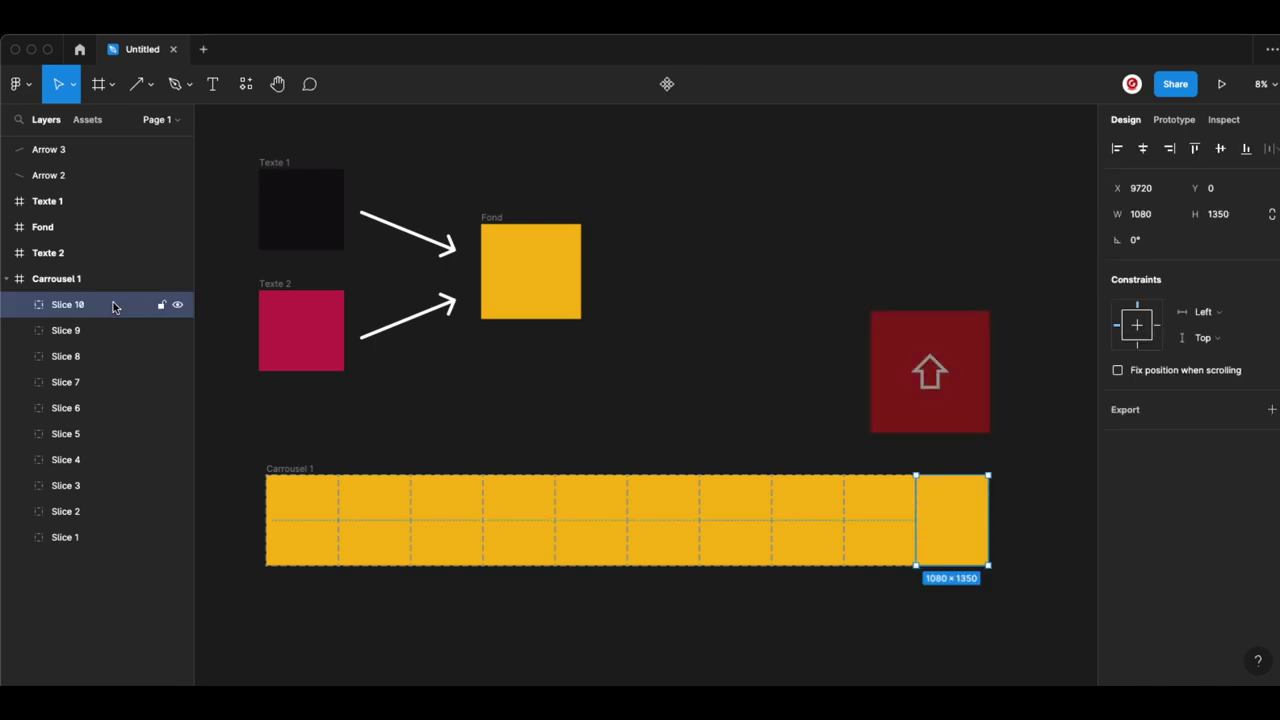
{"action": "left_click", "coordinate": [67, 540], "text": "shift"}
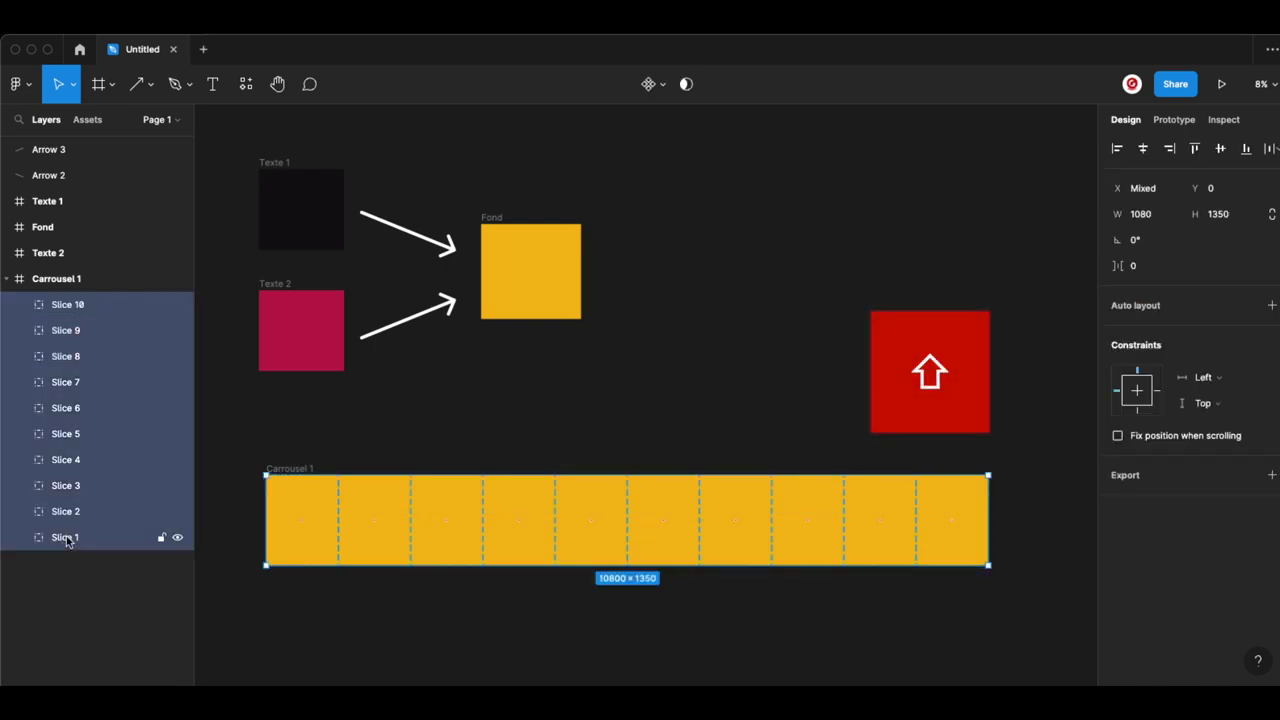
{"action": "scroll", "coordinate": [629, 497], "scroll_direction": "up", "scroll_amount": 1, "text": "ctrl"}
{"action": "right_click", "coordinate": [127, 393]}
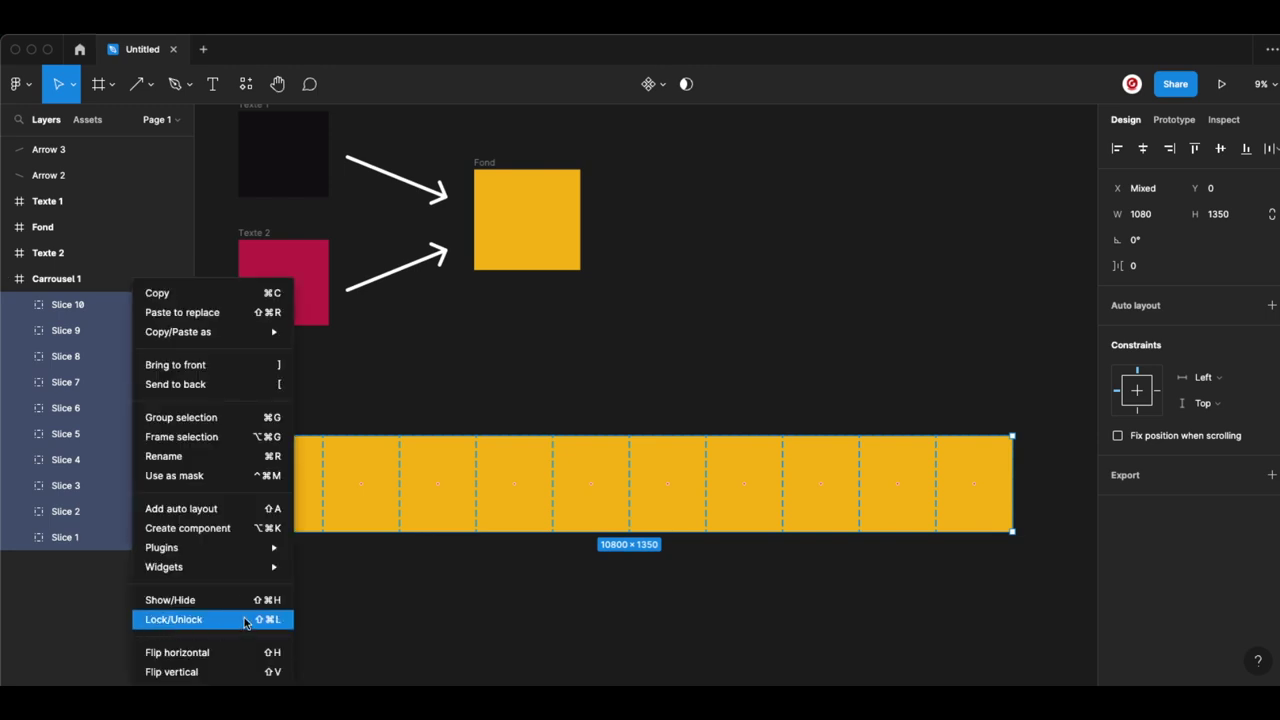
{"action": "key", "text": "shift+super+l"}
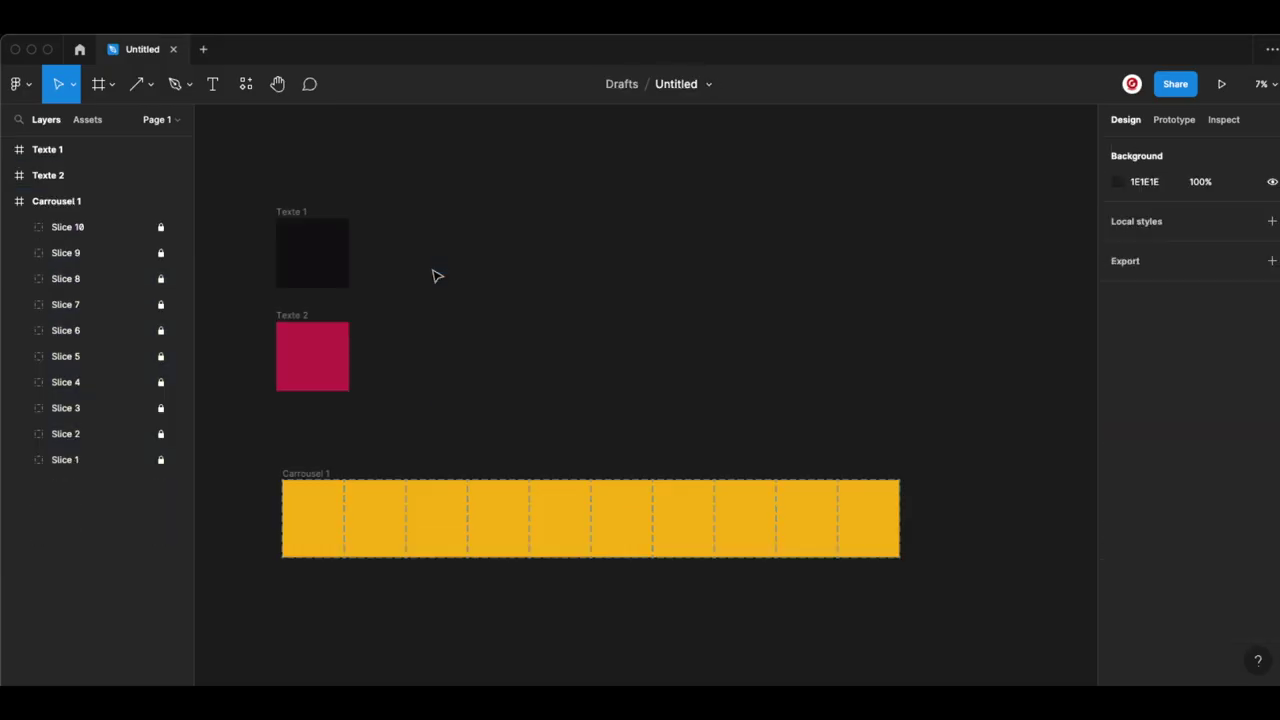
Move the Texte 1 and Texte 2 swatch frames aside
{"action": "left_click_drag", "start_coordinate": [334, 331], "coordinate": [406, 381]}
{"action": "left_click_drag", "start_coordinate": [291, 212], "coordinate": [290, 366]}
{"action": "scroll", "coordinate": [286, 443], "scroll_direction": "up", "scroll_amount": 3}
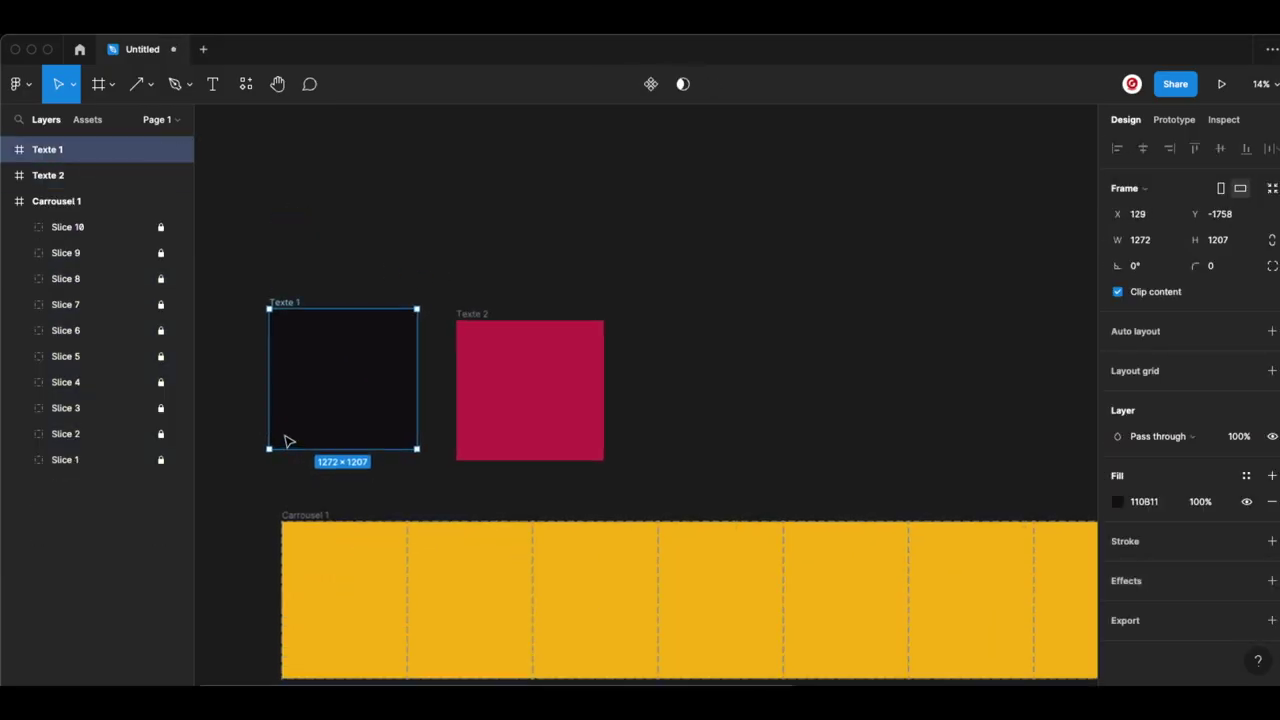
{"action": "scroll", "coordinate": [331, 434], "scroll_direction": "up", "scroll_amount": 2}
{"action": "scroll", "coordinate": [330, 429], "scroll_direction": "down", "scroll_amount": 3}
Add a 'Titre' heading on slide one in Helvetica Neue Bold, size 150
{"action": "key", "text": "t"}
{"action": "left_click", "coordinate": [349, 450]}
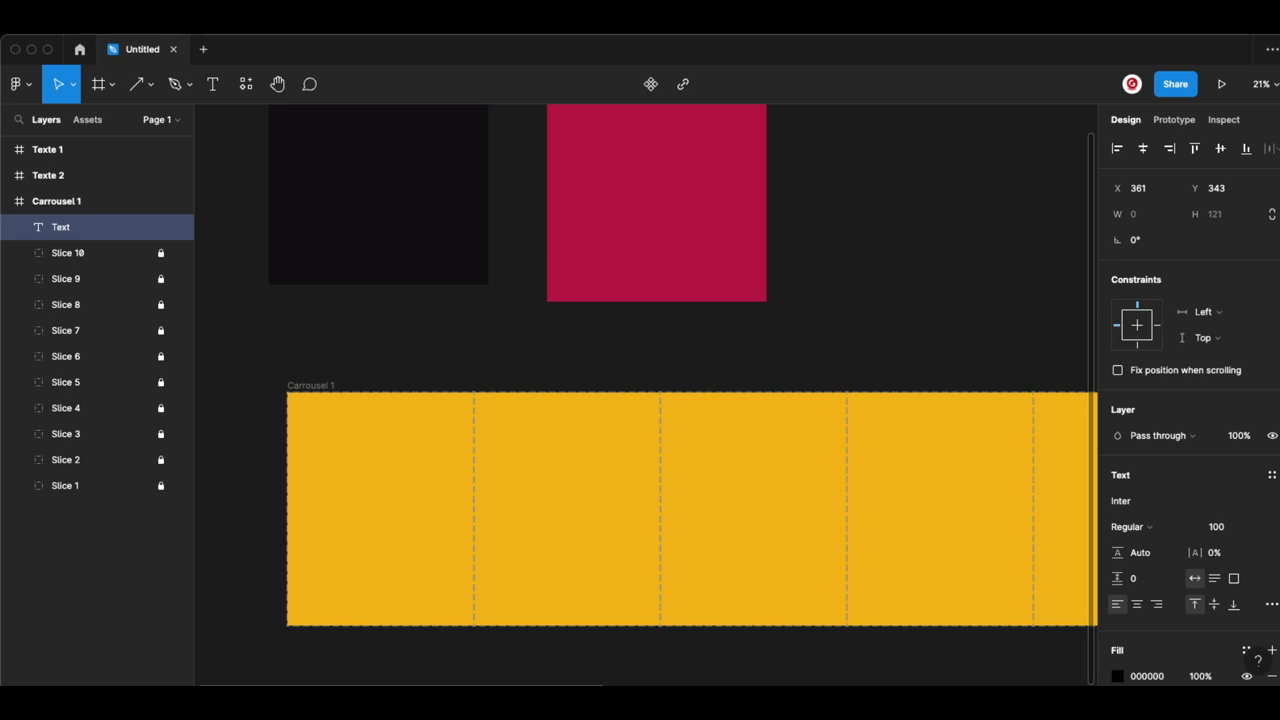
{"action": "type", "text": "Titre"}
{"action": "key", "text": "Escape"}
{"action": "left_click", "coordinate": [1263, 505]}
{"action": "scroll", "coordinate": [1218, 330], "scroll_direction": "up", "scroll_amount": 5}
{"action": "scroll", "coordinate": [1218, 322], "scroll_direction": "up", "scroll_amount": 3}
{"action": "left_click", "coordinate": [1218, 302]}
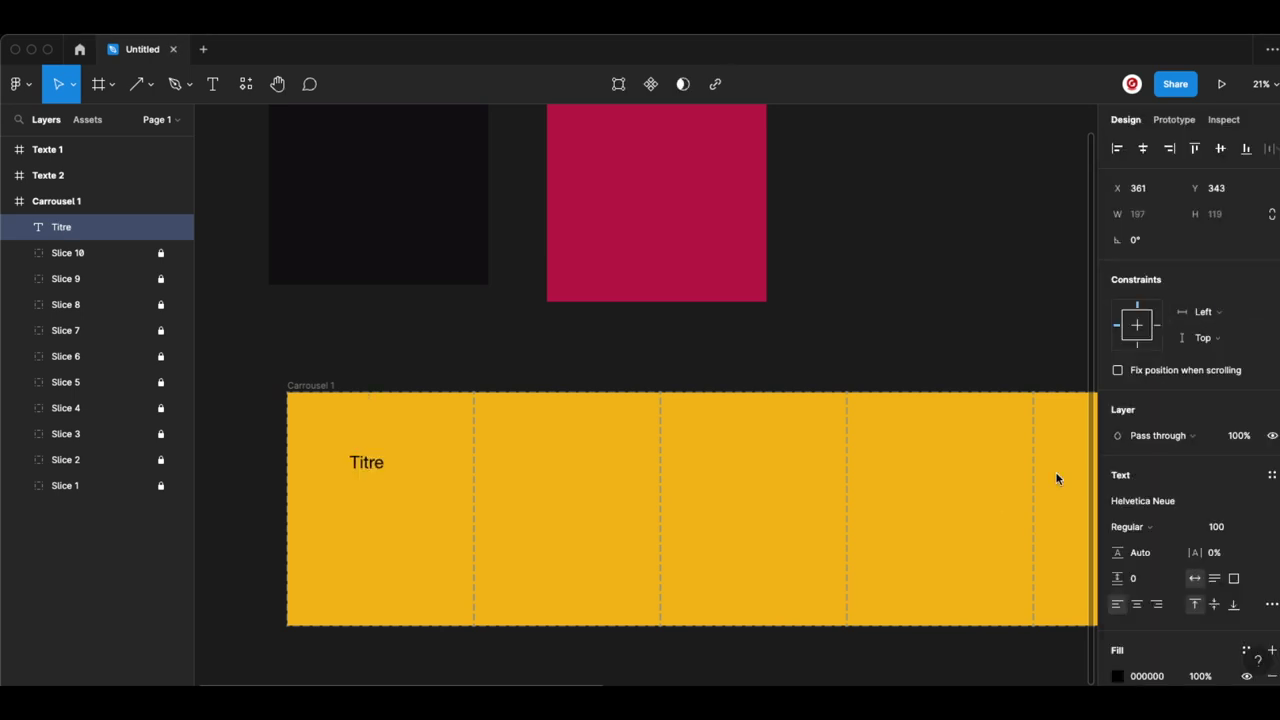
{"action": "left_click", "coordinate": [1191, 527]}
{"action": "left_click", "coordinate": [1180, 564]}
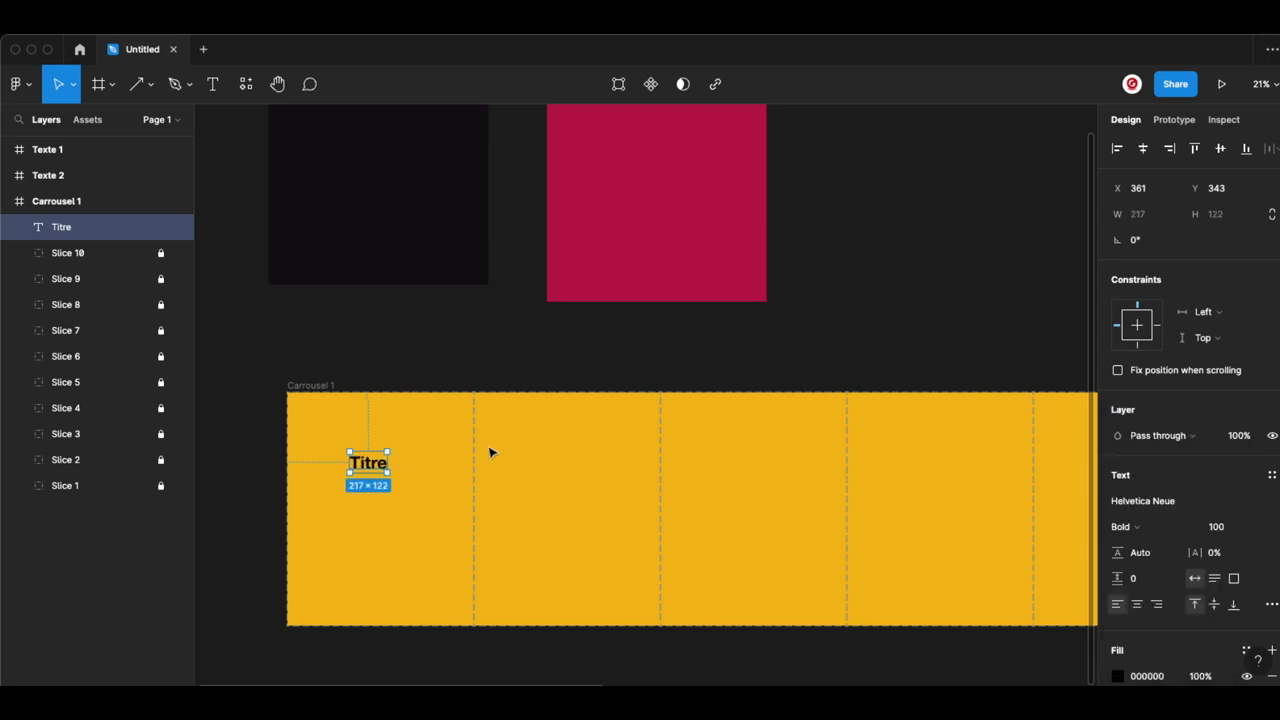
{"action": "left_click", "coordinate": [1218, 528]}
{"action": "type", "text": "150"}
{"action": "key", "text": "Return"}
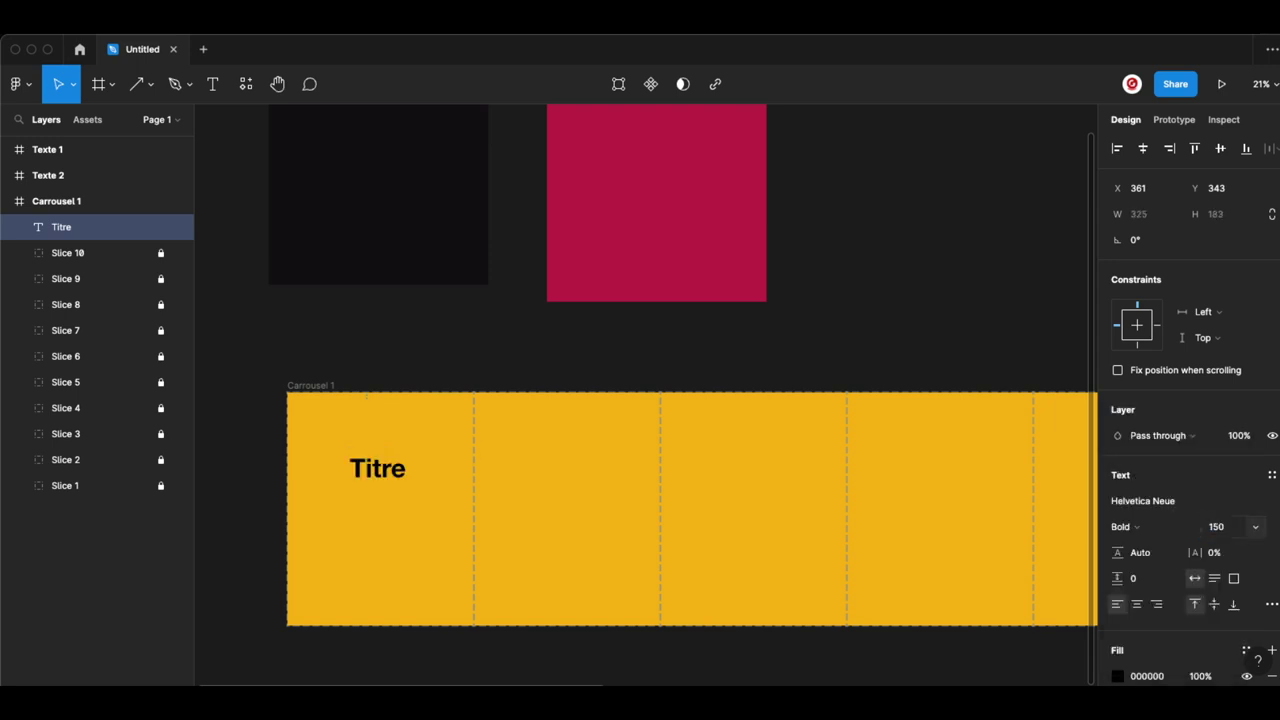
{"action": "scroll", "coordinate": [486, 211], "scroll_direction": "up", "scroll_amount": 3, "text": "ctrl"}
Draw a text box below it with Lorem ipsum in Regular, size 60
{"action": "key", "text": "t"}
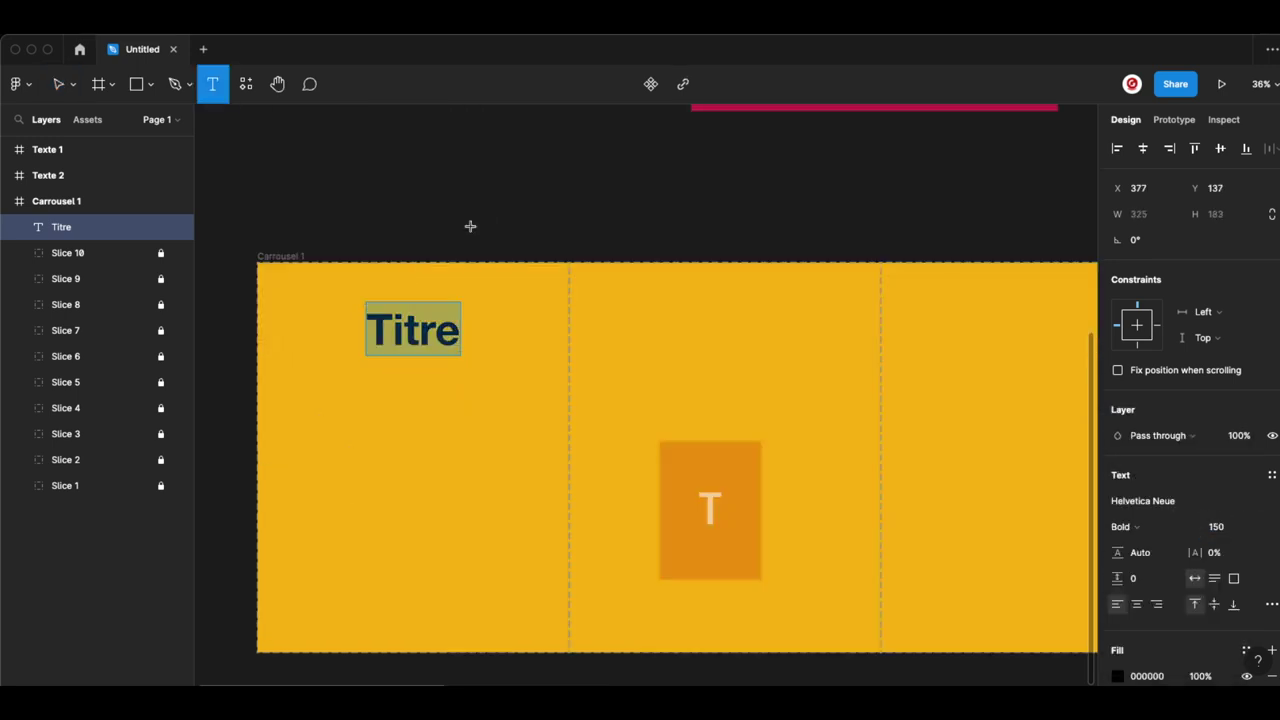
{"action": "mouse_move", "coordinate": [284, 380]}
{"action": "left_mouse_down"}
{"action": "mouse_move", "coordinate": [537, 561]}
{"action": "mouse_move", "coordinate": [561, 561]}
{"action": "left_mouse_up"}
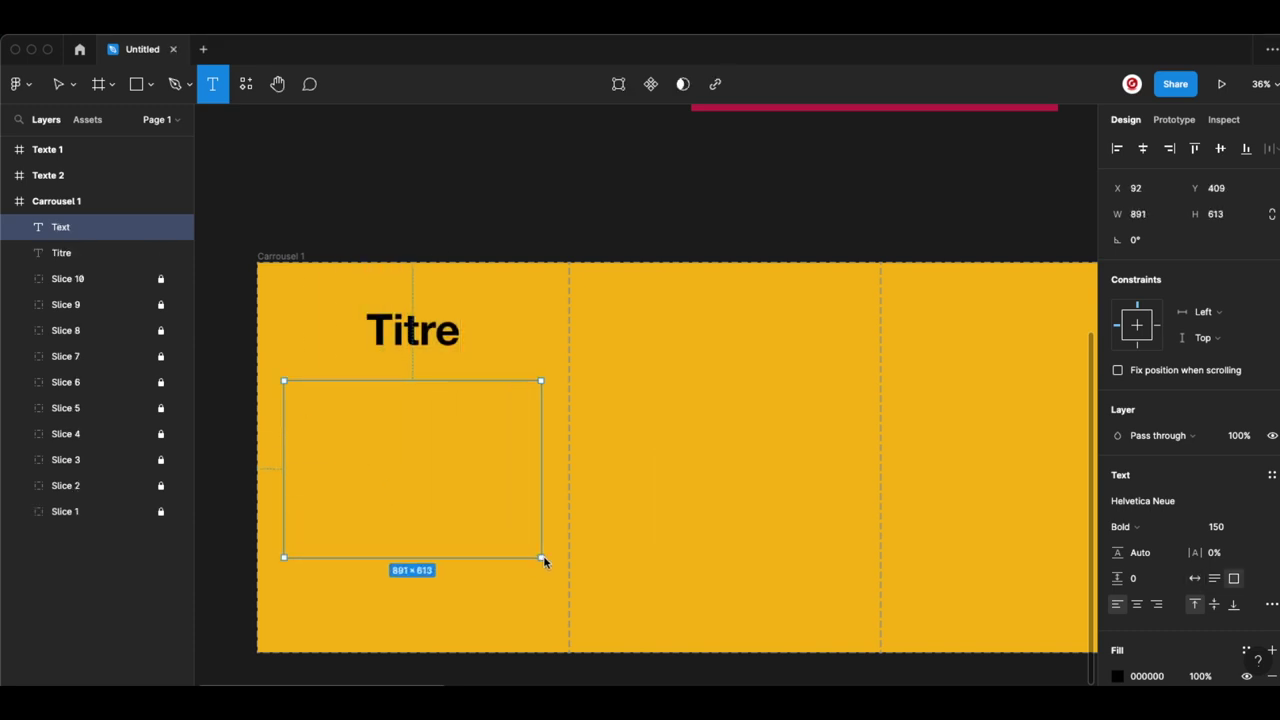
{"action": "left_click_drag", "start_coordinate": [567, 560], "coordinate": [536, 557]}
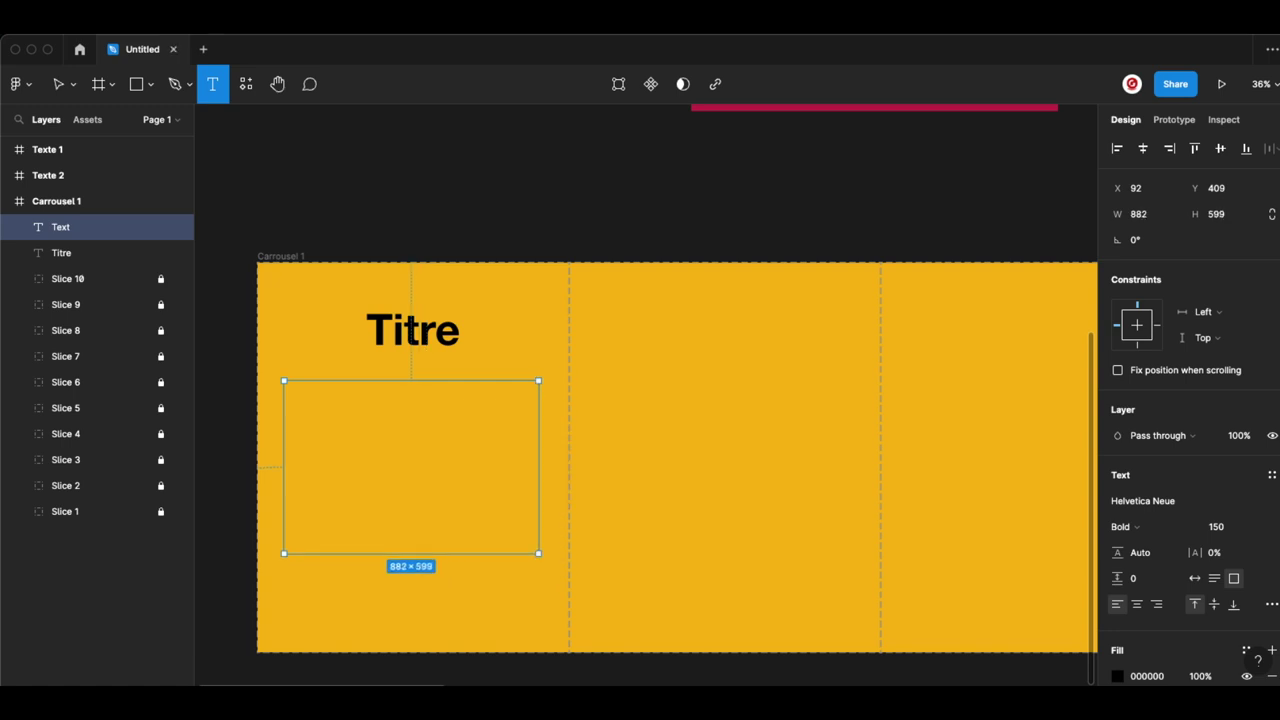
{"action": "left_click", "coordinate": [1222, 530]}
{"action": "type", "text": "60"}
{"action": "key", "text": "Return"}
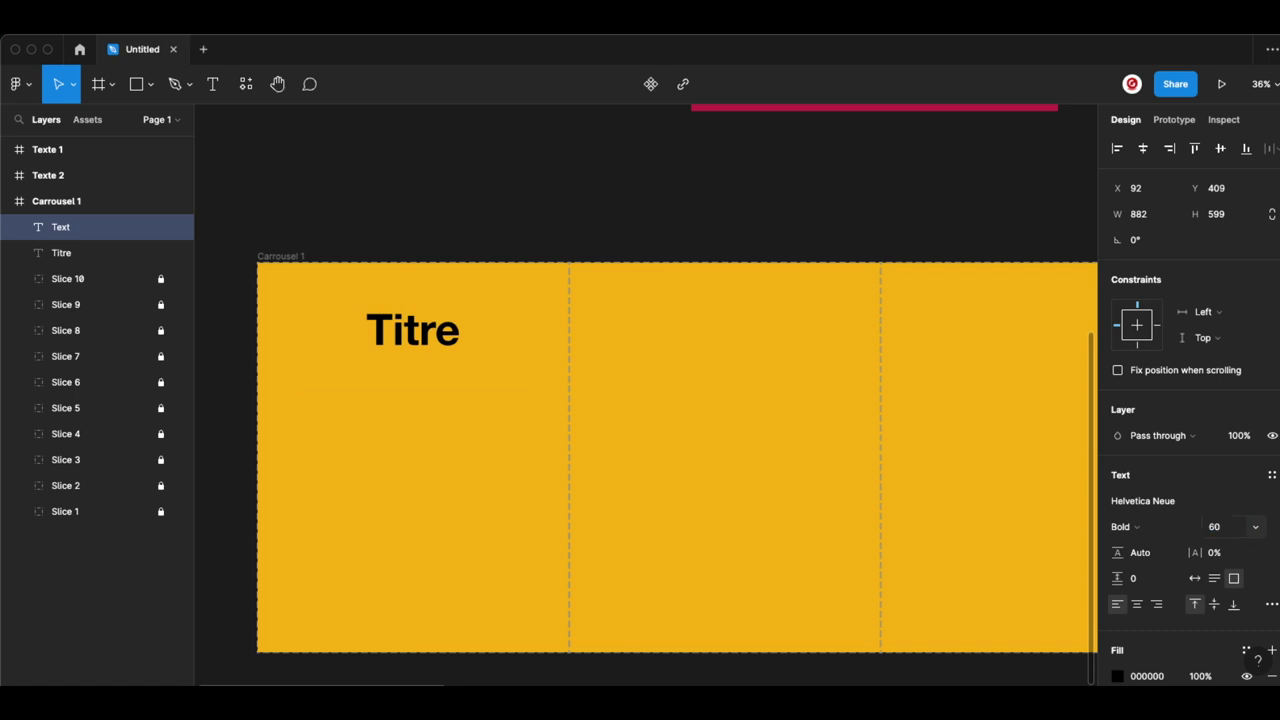
{"action": "left_click", "coordinate": [1124, 527]}
{"action": "left_click", "coordinate": [1130, 479]}
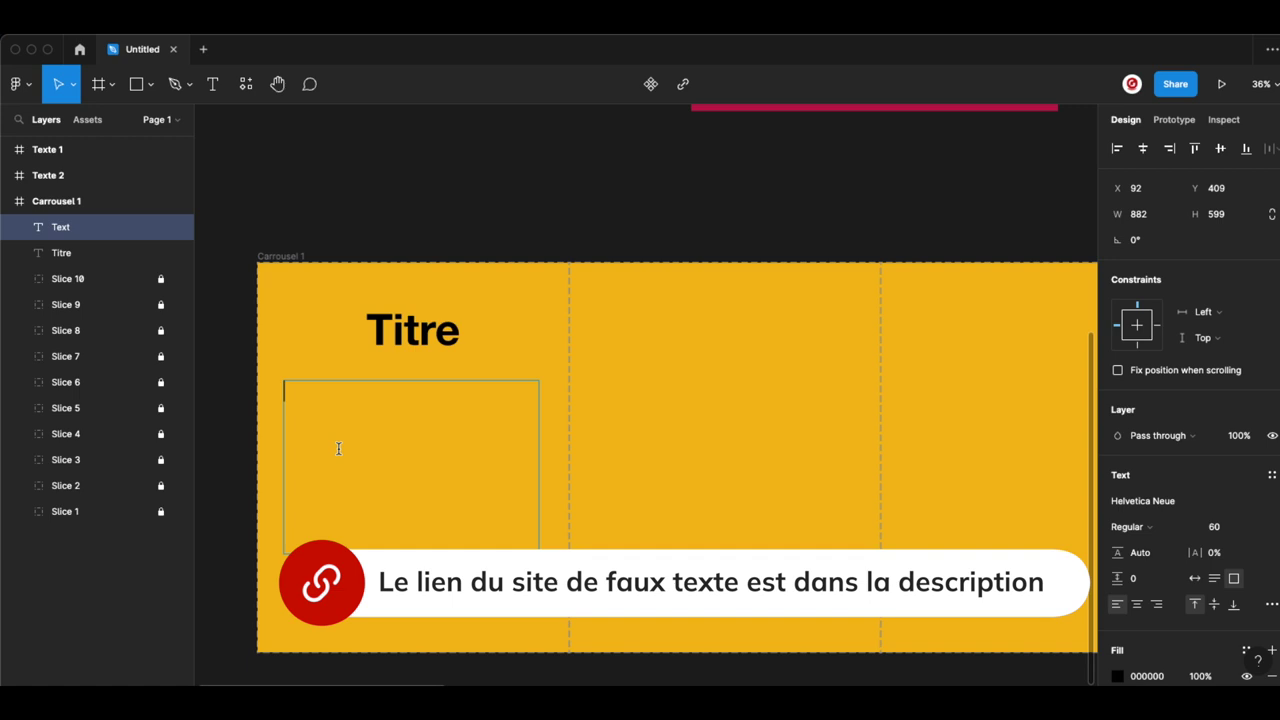
{"action": "type", "text": "Lorem ipsum dolor sit amet, consectetur adipiscing elit, sed do eiusmod tempor incididunt ut labore et dolore magna aliqua. Ut enim ad minim veniam, quis nostrud exercitation ullamco laboris nisi ut aliquip ex ea commodo consequat."}
{"action": "key", "text": "Escape"}
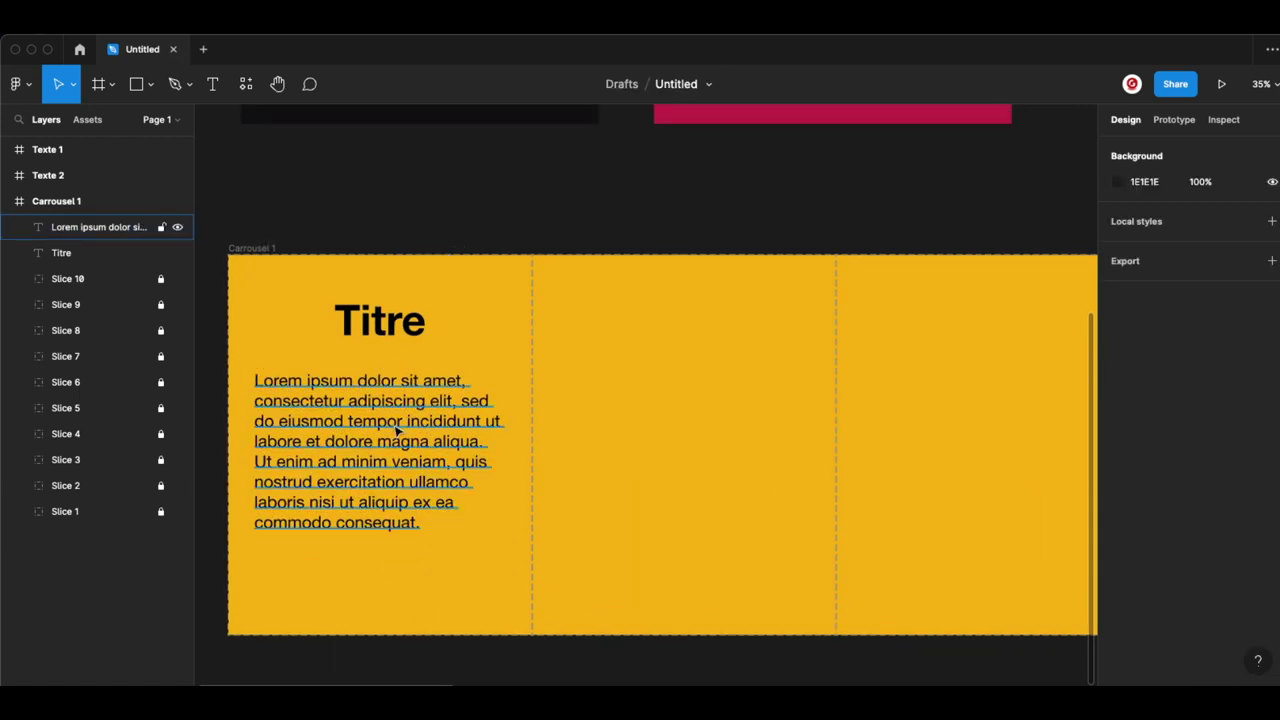
{"action": "left_click", "coordinate": [397, 430]}
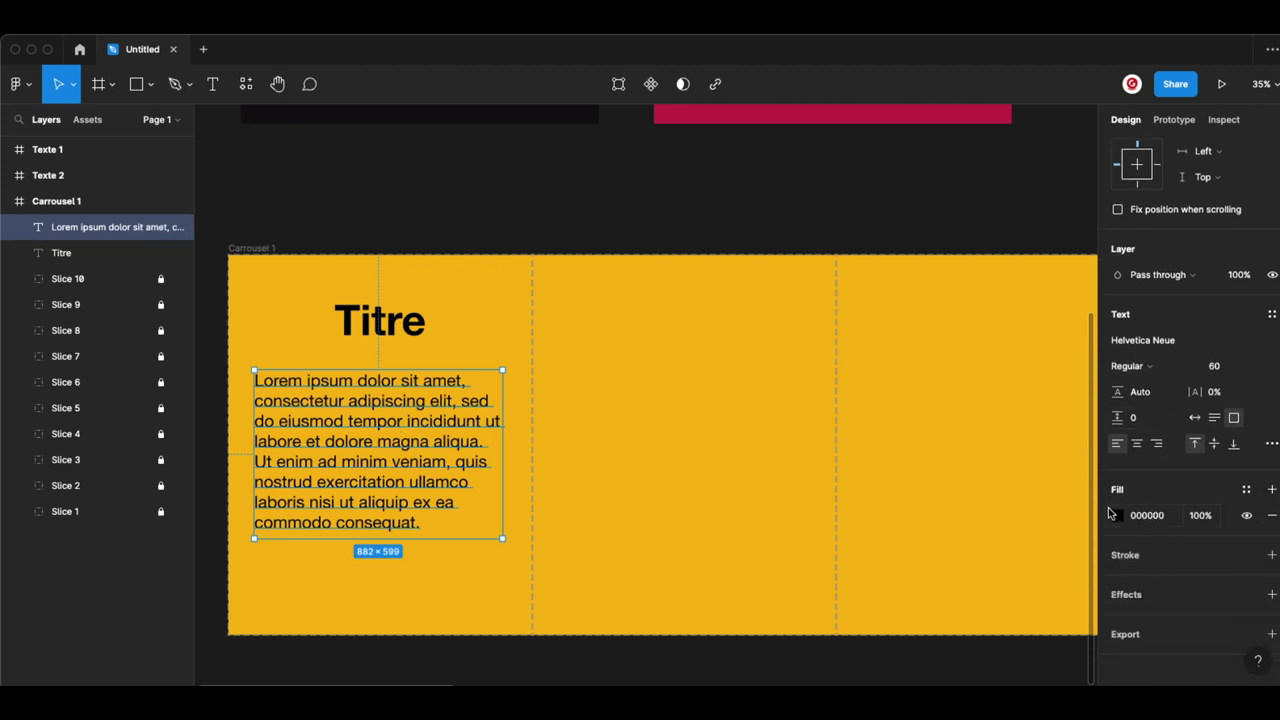
{"action": "left_click", "coordinate": [1114, 515]}
Give the paragraph a pink text colour and delete the black and pink sample frames
{"action": "left_click", "coordinate": [927, 515]}
{"action": "scroll", "coordinate": [803, 214], "scroll_direction": "up", "scroll_amount": 3}
{"action": "left_click", "coordinate": [803, 214]}
{"action": "scroll", "coordinate": [803, 214], "scroll_direction": "down", "scroll_amount": 3}
{"action": "scroll", "coordinate": [540, 214], "scroll_direction": "up", "scroll_amount": 3}
{"action": "left_click_drag", "start_coordinate": [489, 275], "coordinate": [789, 210]}
{"action": "key", "text": "Delete"}
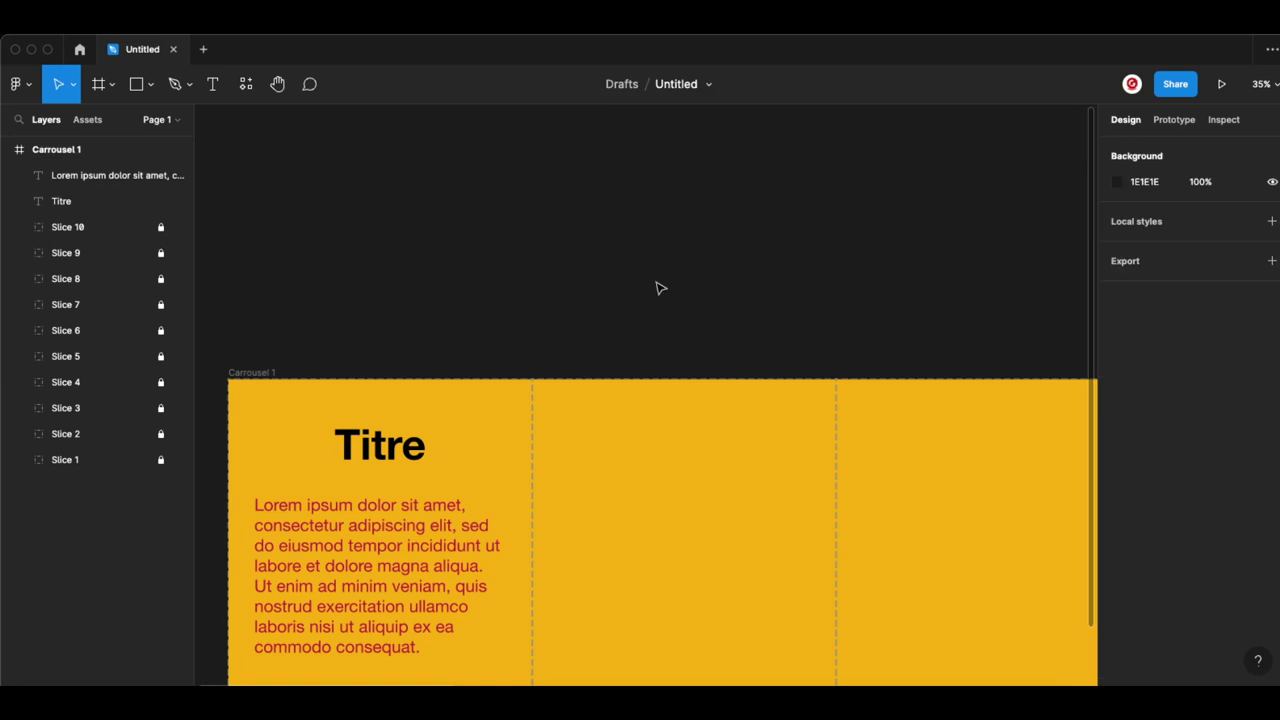
{"action": "scroll", "coordinate": [657, 286], "scroll_direction": "down", "scroll_amount": 3}
Option+Shift-drag a copy of the Lorem ipsum paragraph into the second slide
{"action": "left_click", "coordinate": [420, 334]}
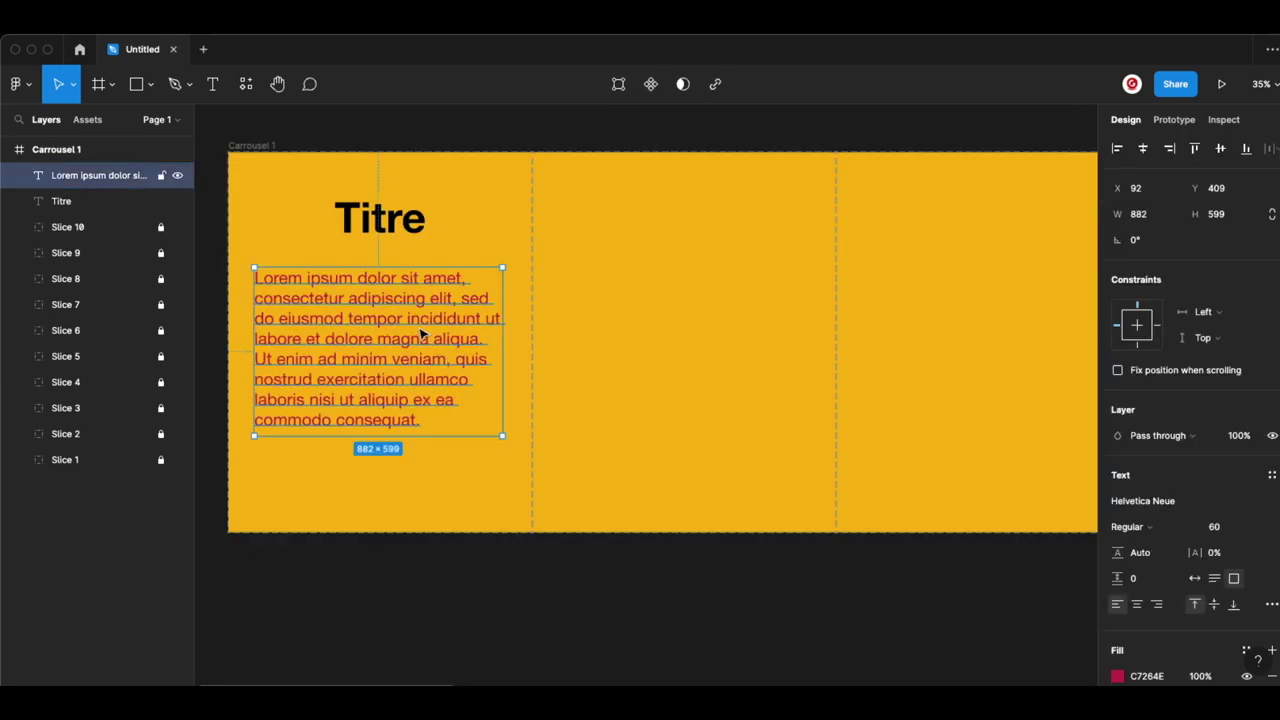
{"action": "key", "text": "alt"}
{"action": "key", "text": "shift"}
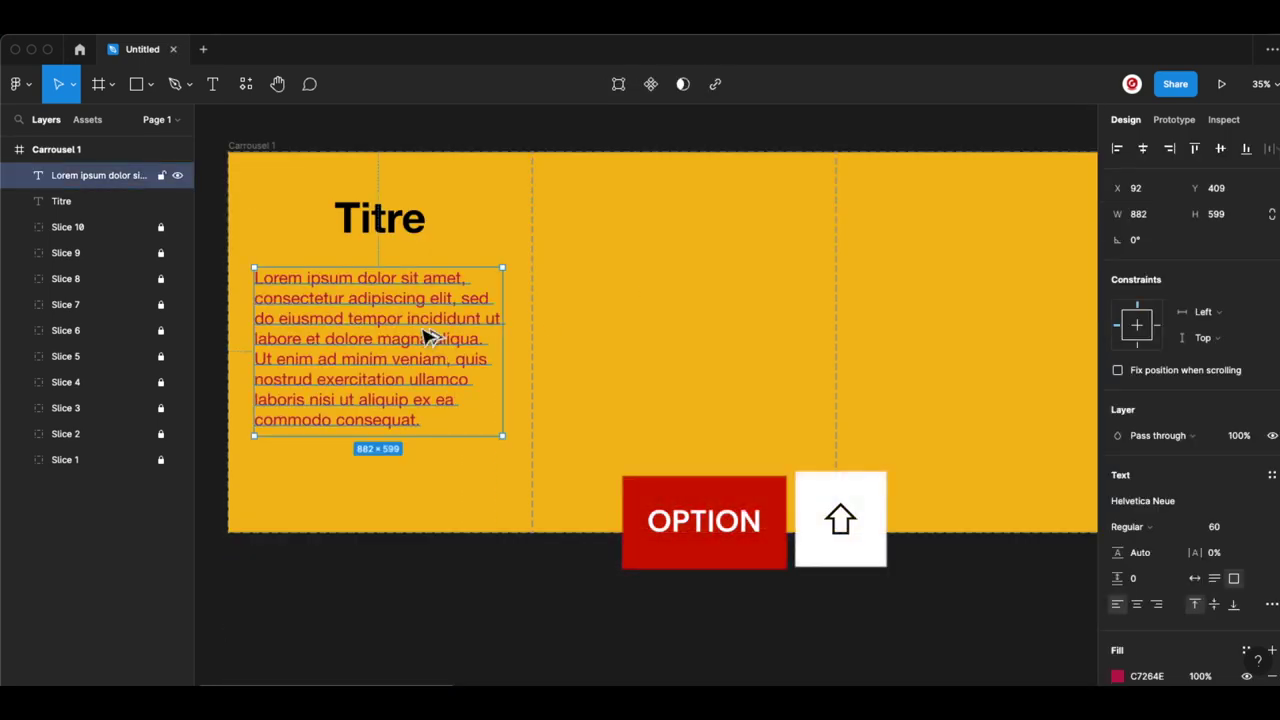
{"action": "left_click_drag", "start_coordinate": [425, 337], "coordinate": [726, 337]}
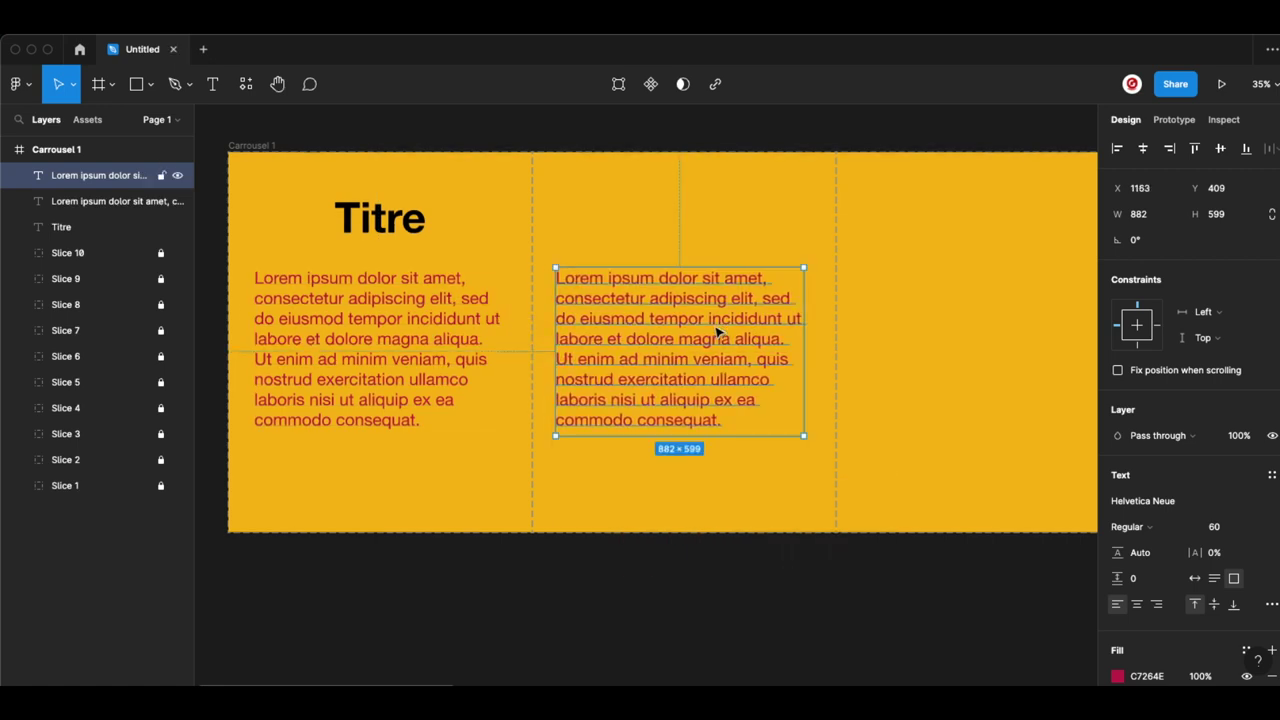
Trim slide one's paragraph to two lines, set auto height, and move it near the bottom
{"action": "double_click", "coordinate": [323, 347]}
{"action": "left_click_drag", "start_coordinate": [455, 299], "coordinate": [482, 421]}
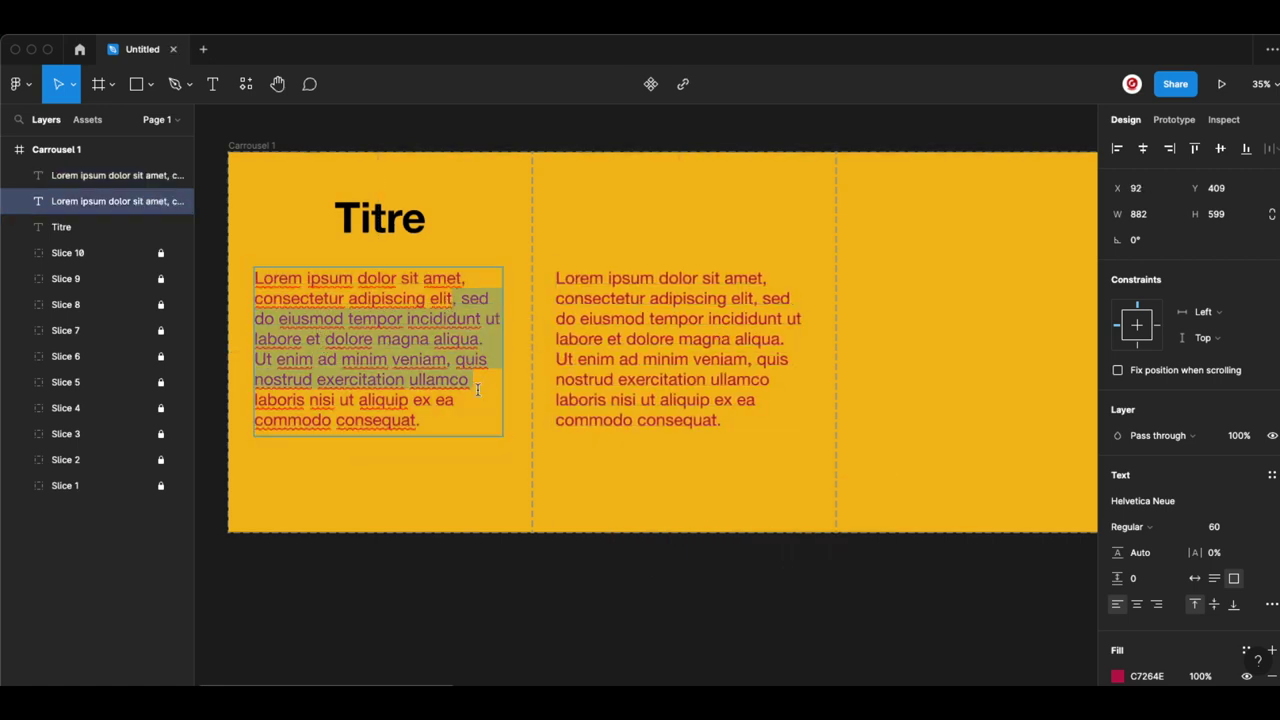
{"action": "key", "text": "BackSpace"}
{"action": "key", "text": "Escape"}
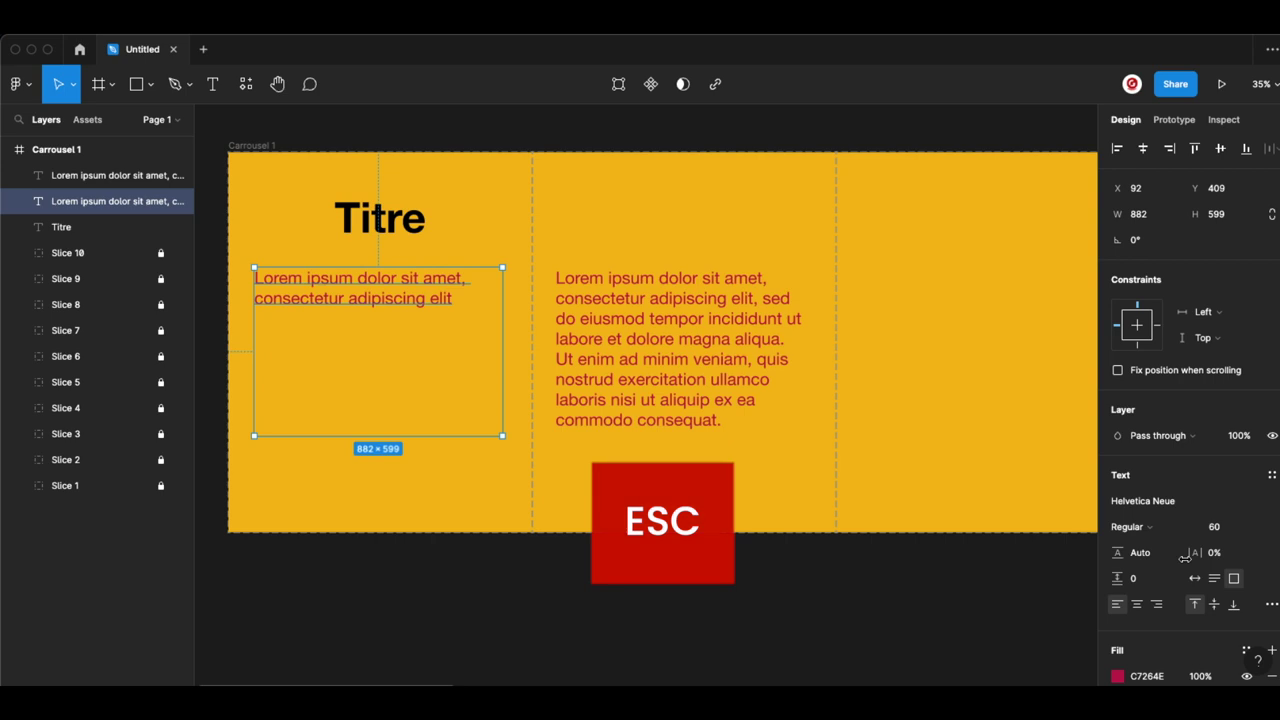
{"action": "left_click", "coordinate": [1212, 579]}
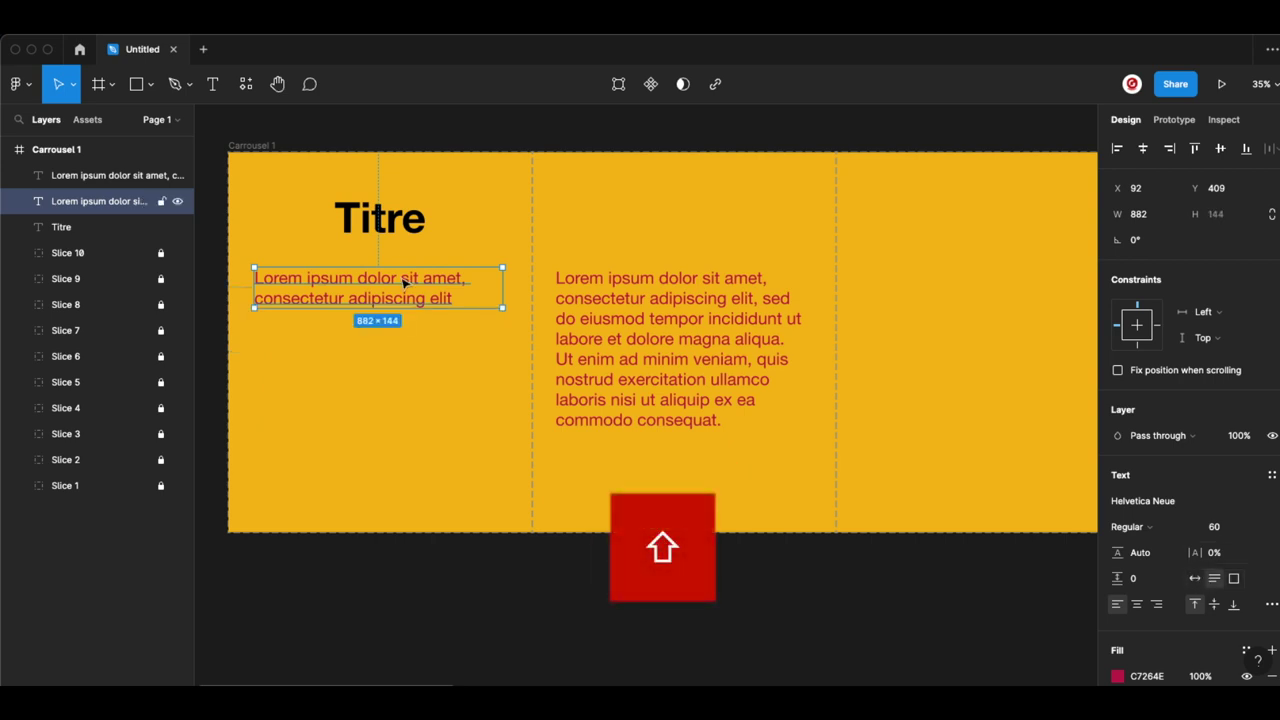
{"action": "left_click_drag", "start_coordinate": [403, 283], "coordinate": [421, 484]}
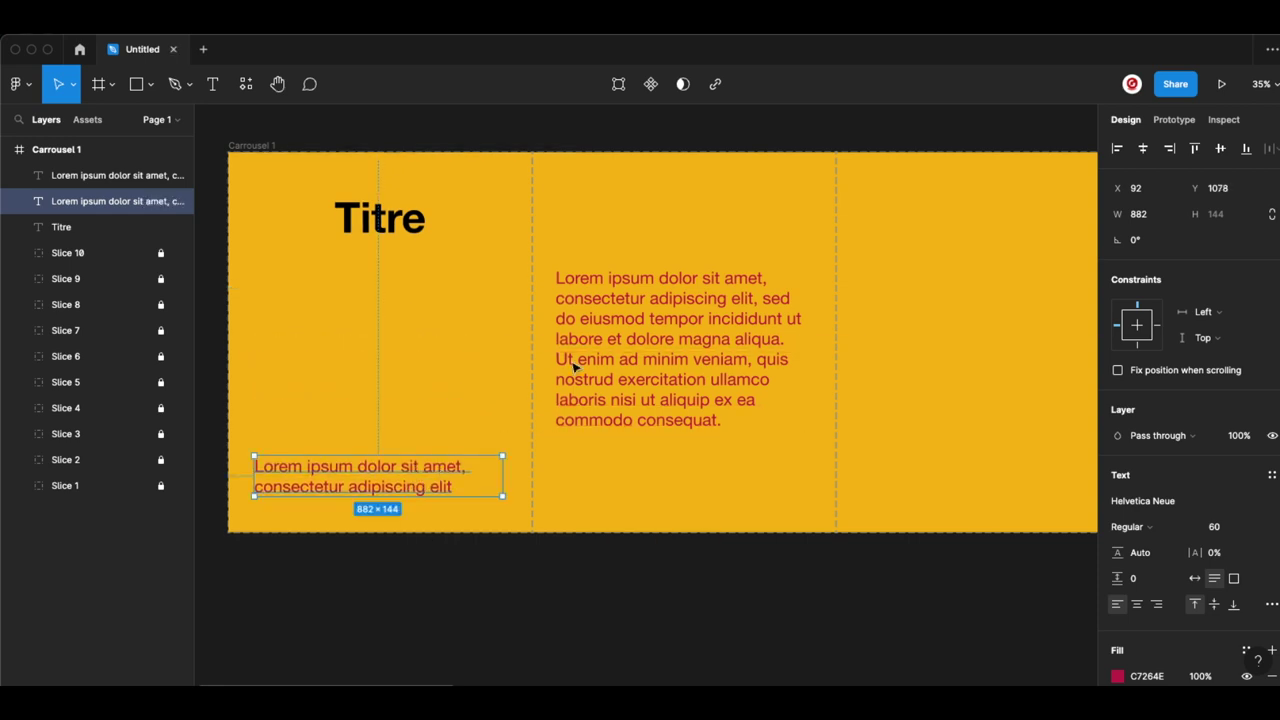
{"action": "left_click_drag", "start_coordinate": [649, 359], "coordinate": [653, 349]}
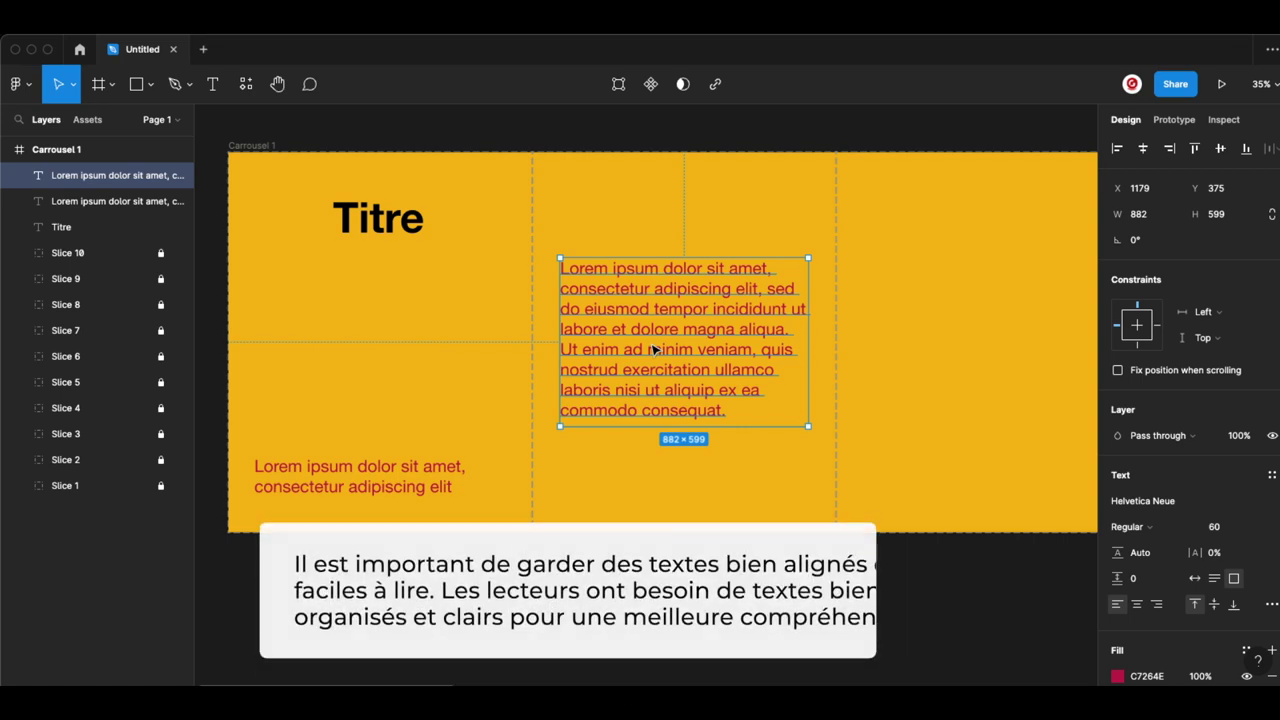
Shift-drag slide two's paragraph down until its bottom aligns with slide one's text
{"action": "mouse_move", "coordinate": [653, 349]}
{"action": "left_mouse_down"}
{"action": "mouse_move", "coordinate": [663, 421]}
{"action": "mouse_move", "coordinate": [648, 356]}
{"action": "left_mouse_up"}
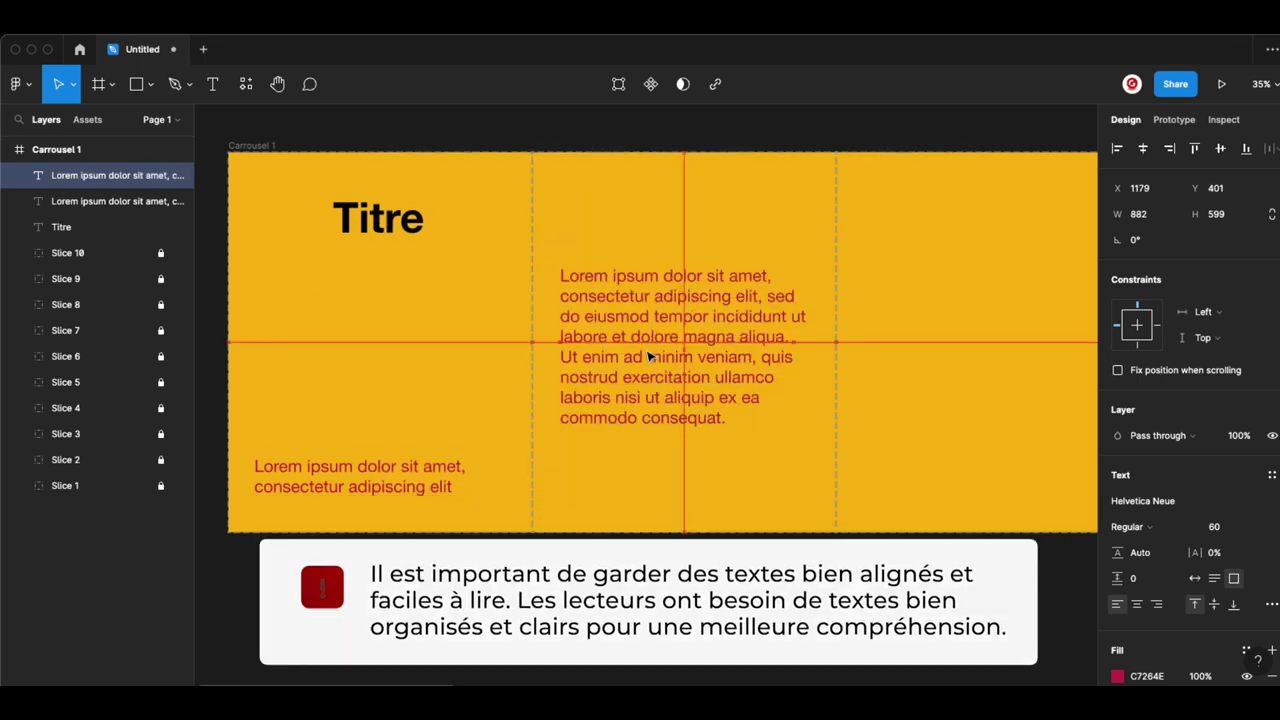
{"action": "key", "text": "shift"}
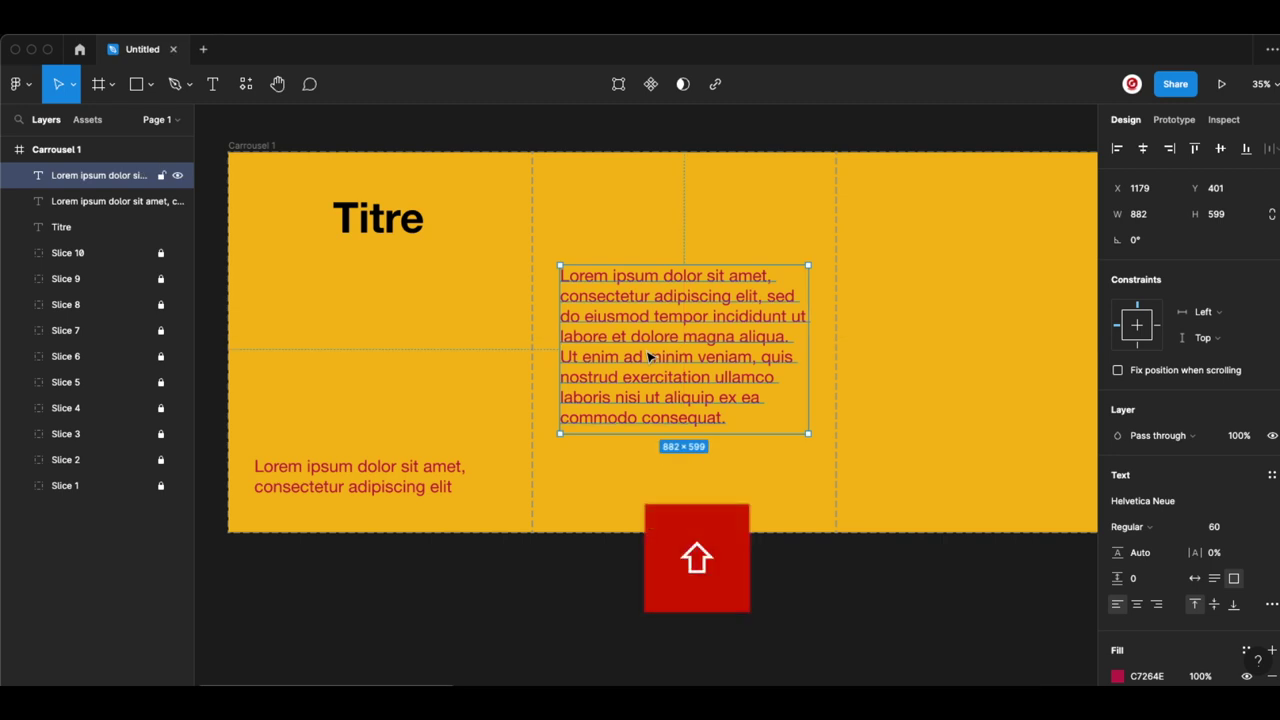
{"action": "mouse_move", "coordinate": [648, 356]}
{"action": "left_mouse_down"}
{"action": "mouse_move", "coordinate": [651, 423]}
{"action": "mouse_move", "coordinate": [663, 285]}
{"action": "mouse_move", "coordinate": [651, 441]}
{"action": "left_mouse_up"}
{"action": "scroll", "coordinate": [655, 292], "scroll_direction": "up", "scroll_amount": 2}
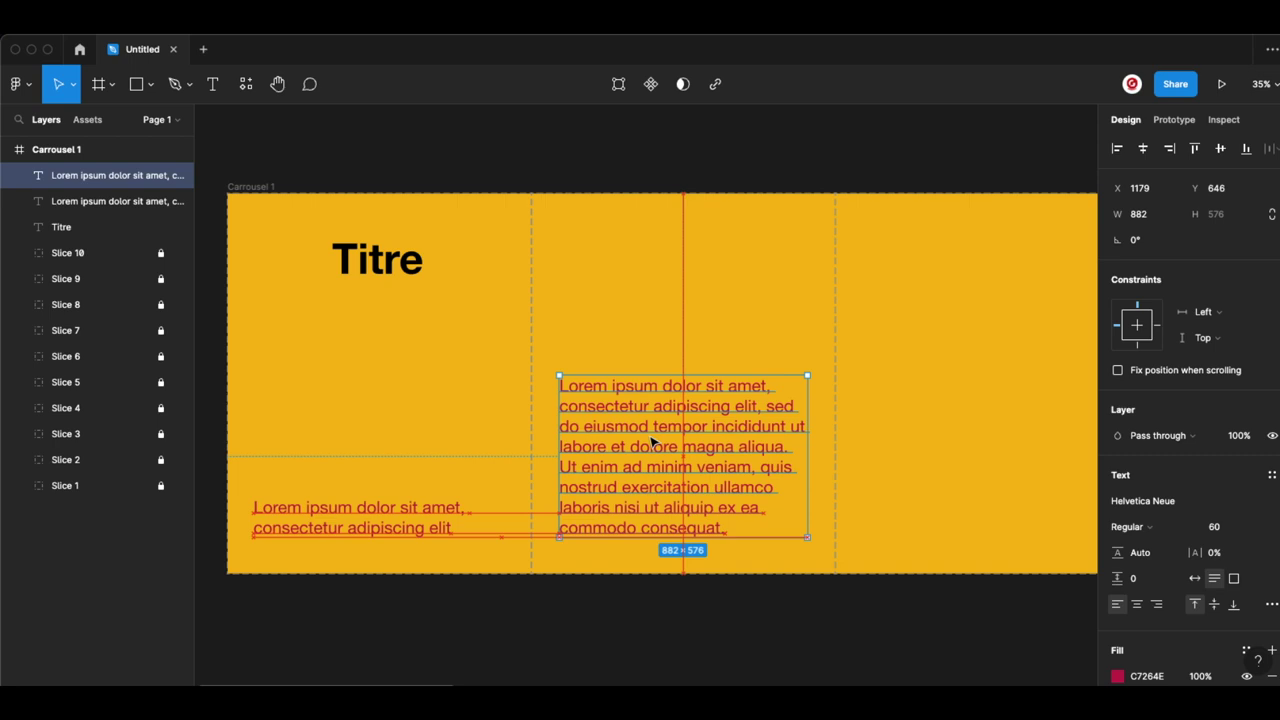
{"action": "left_click", "coordinate": [760, 621]}
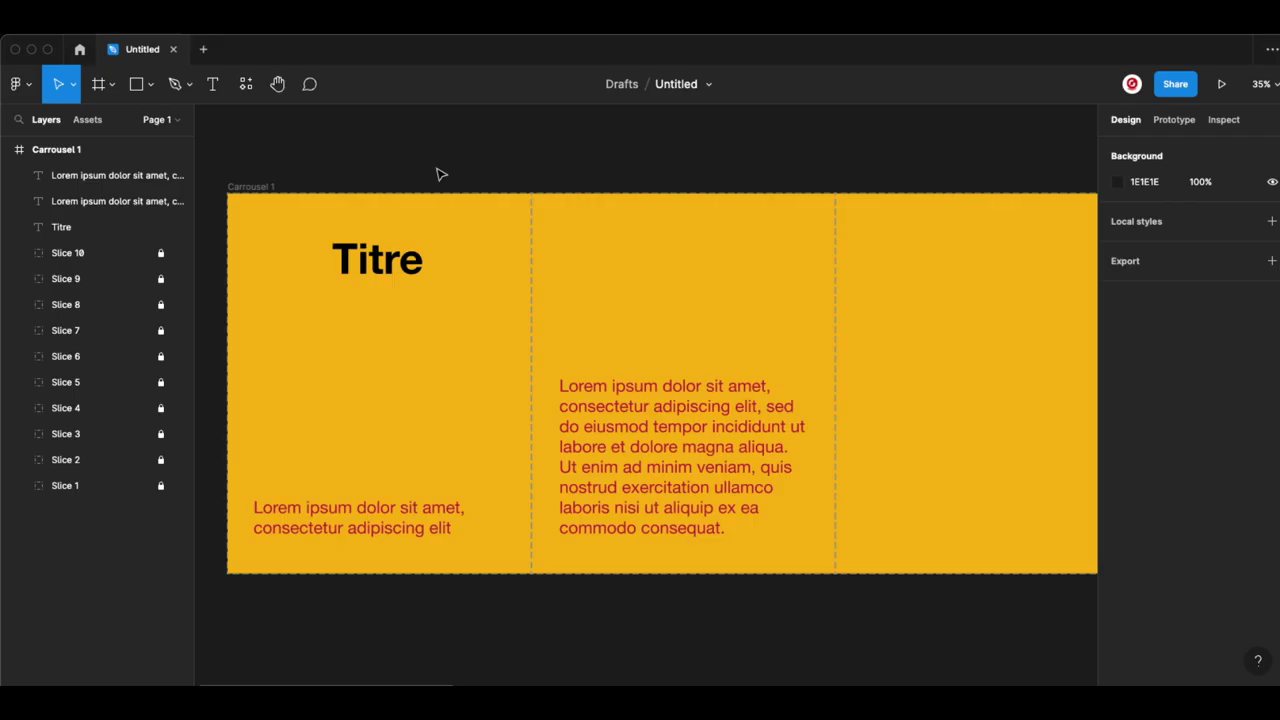
Draw Rectangle 1 under Titre, give it an image fill, and widen it to 882
{"action": "key", "text": "r"}
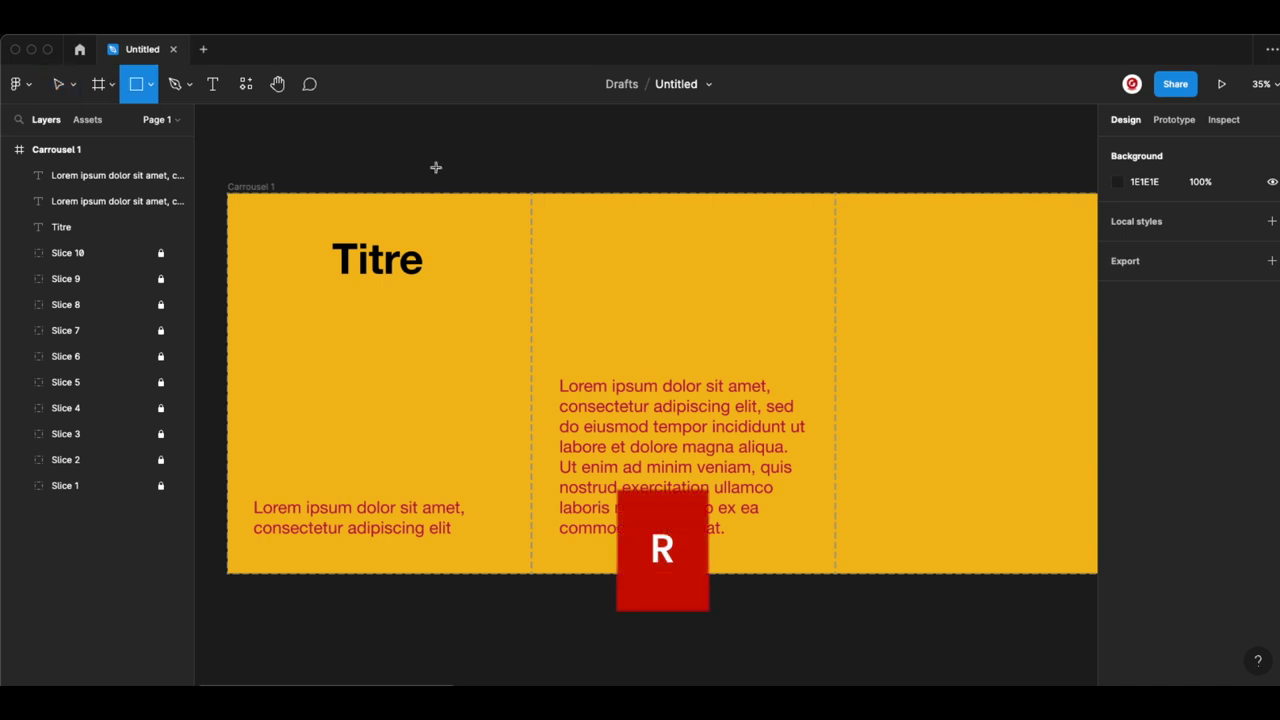
{"action": "mouse_move", "coordinate": [264, 296]}
{"action": "left_mouse_down"}
{"action": "mouse_move", "coordinate": [455, 490]}
{"action": "mouse_move", "coordinate": [480, 477]}
{"action": "left_mouse_up"}
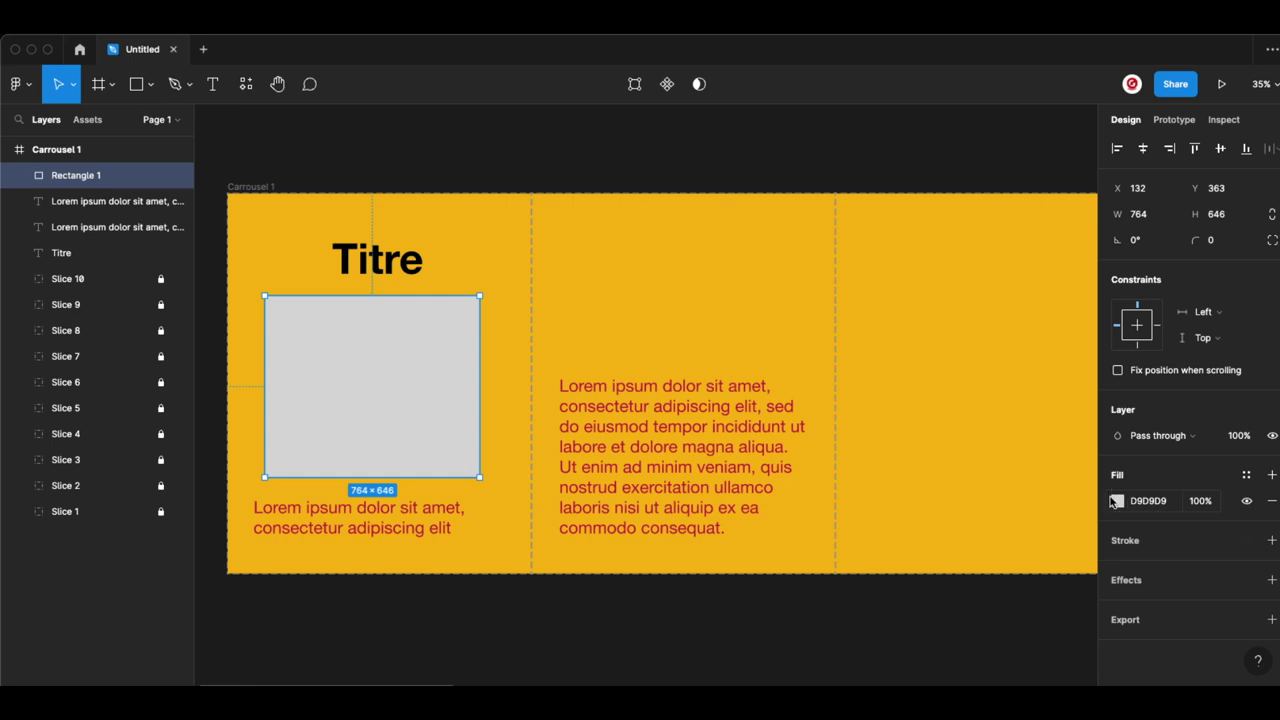
{"action": "left_click", "coordinate": [1116, 500]}
{"action": "left_click", "coordinate": [928, 274]}
{"action": "left_click", "coordinate": [949, 366]}
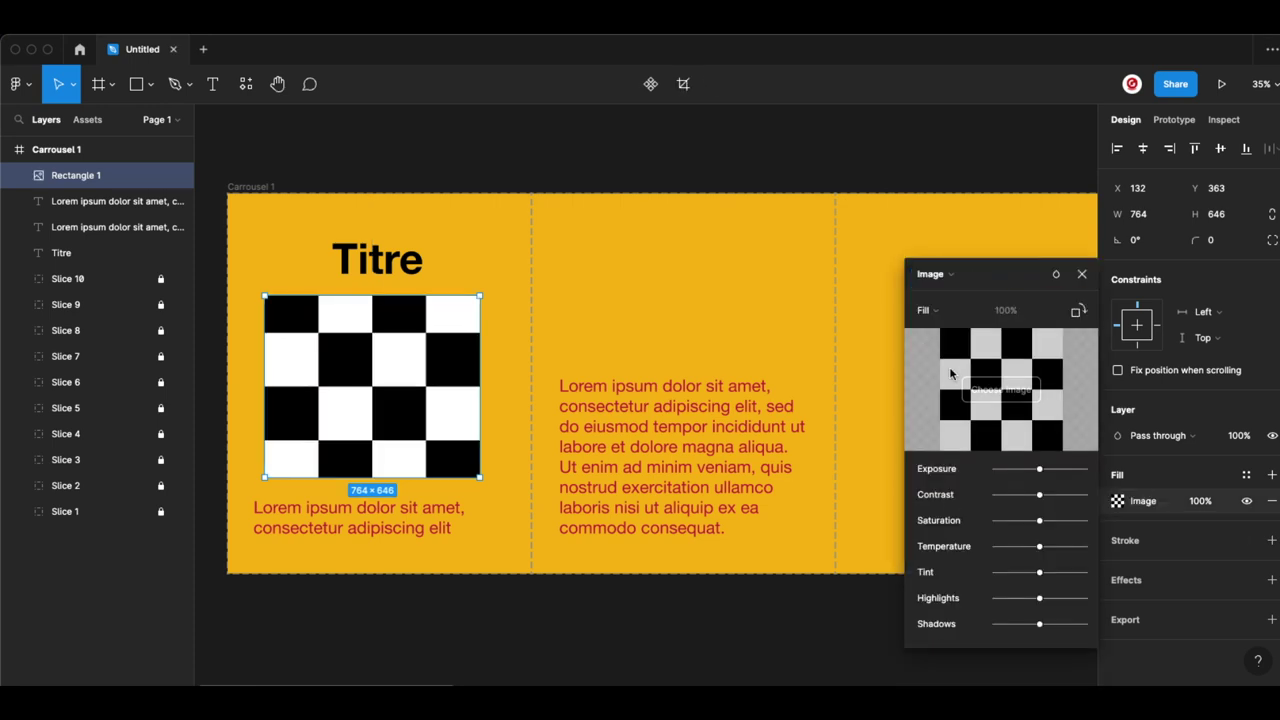
{"action": "left_click_drag", "start_coordinate": [478, 387], "coordinate": [502, 390]}
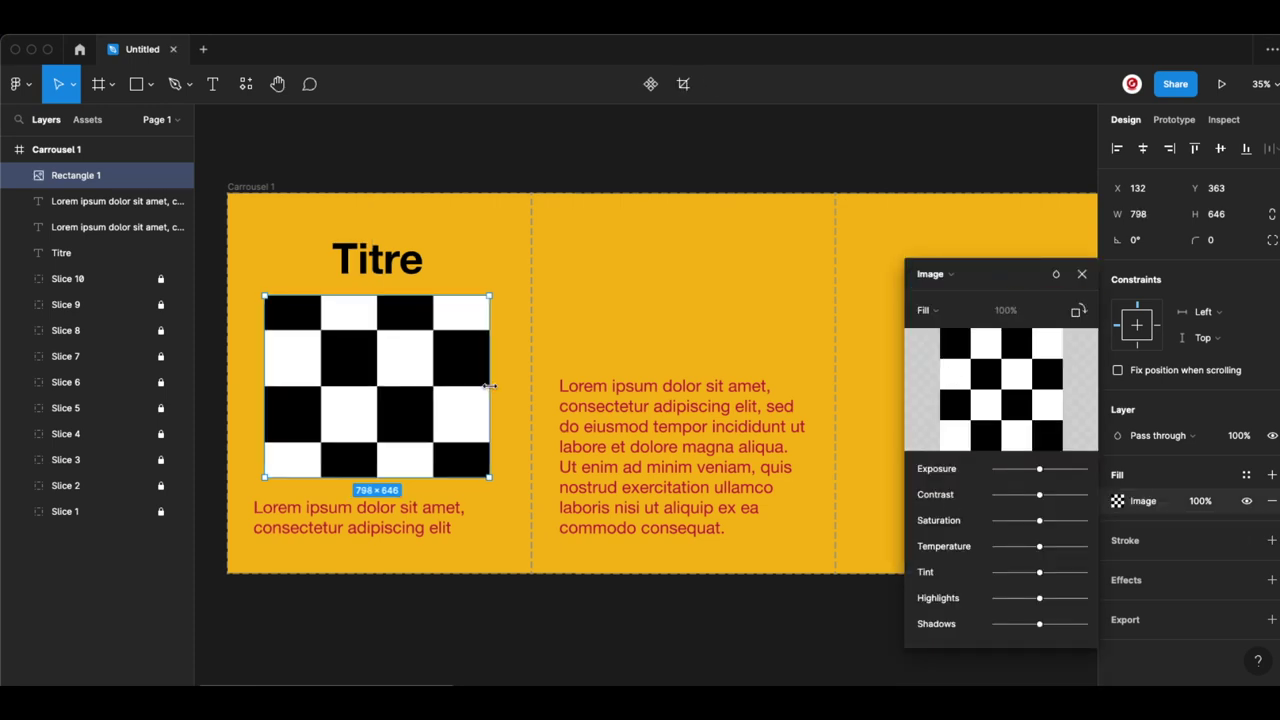
{"action": "left_click_drag", "start_coordinate": [264, 387], "coordinate": [254, 387]}
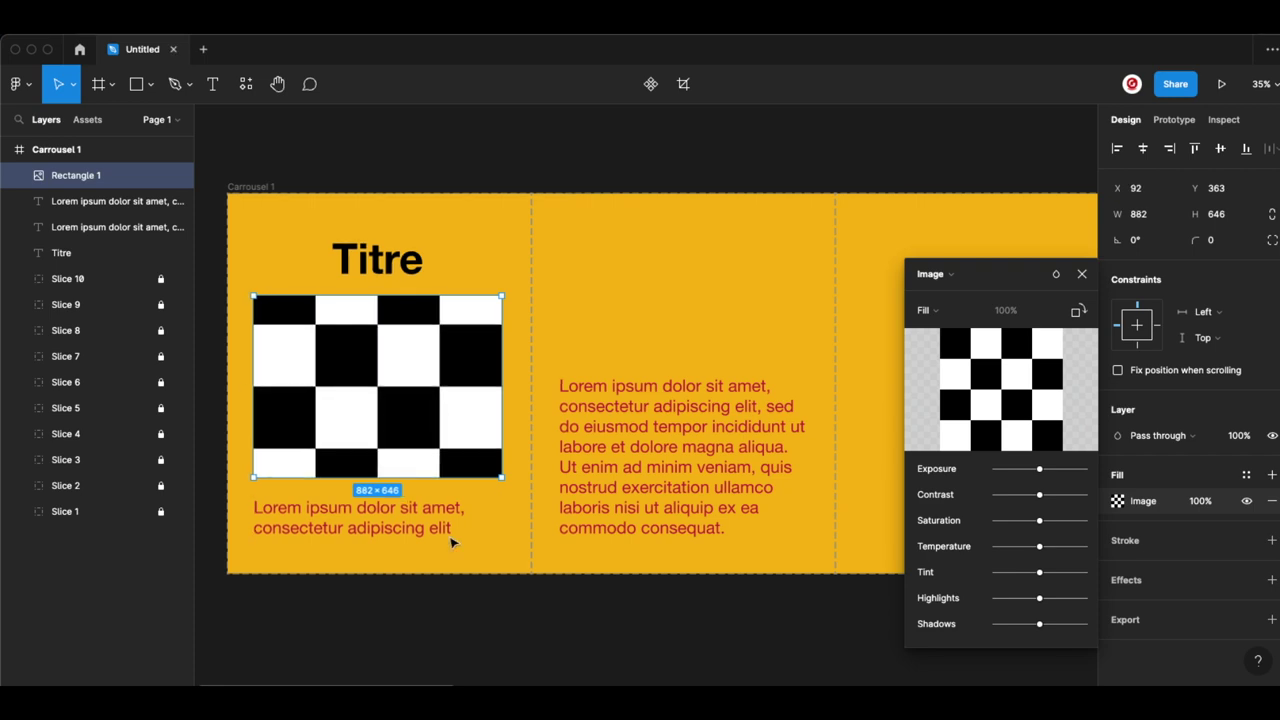
{"action": "key", "text": "Escape"}
{"action": "key", "text": "Escape"}
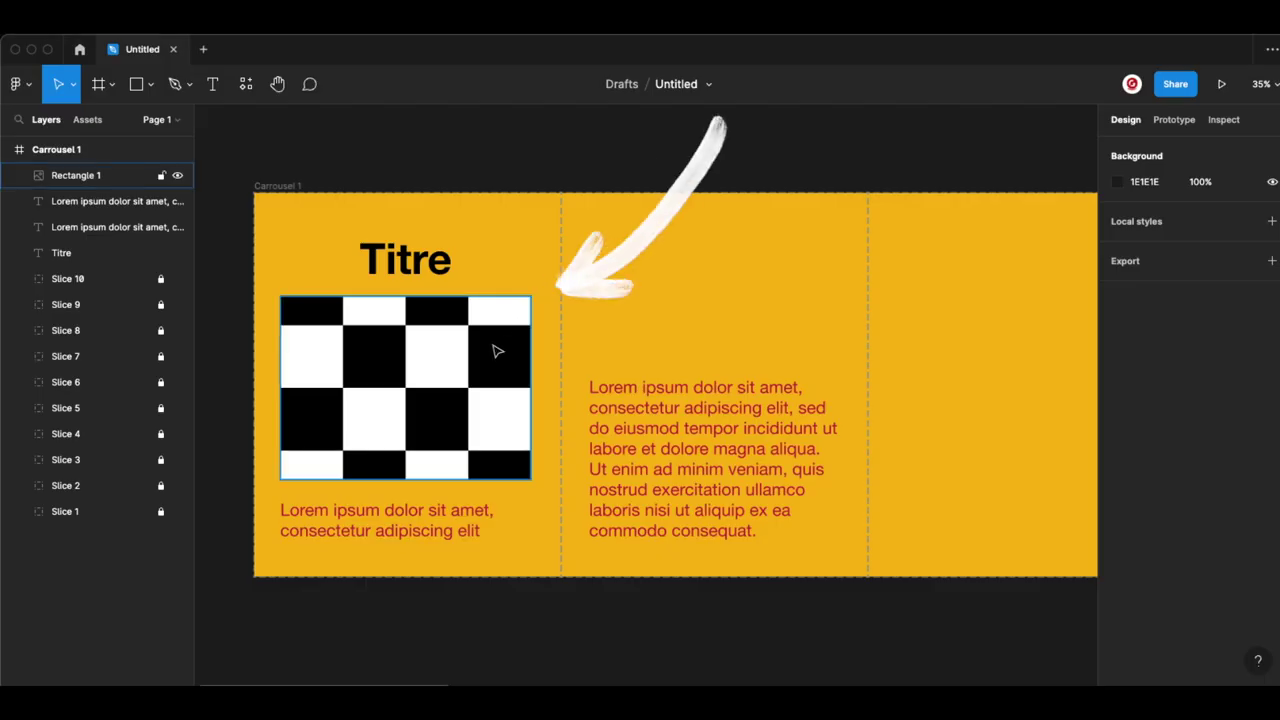
Open the image fill settings of the Rectangle 1 placeholder
{"action": "left_click", "coordinate": [494, 349]}
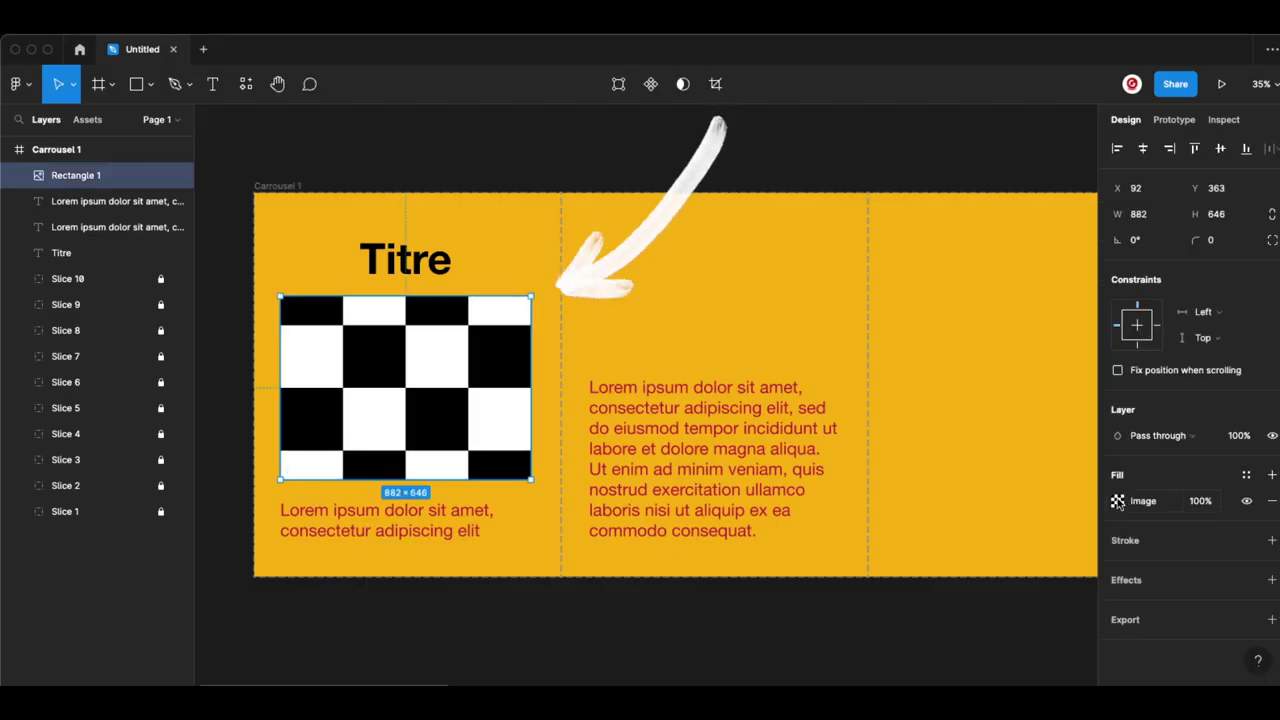
{"action": "left_click", "coordinate": [1117, 501]}
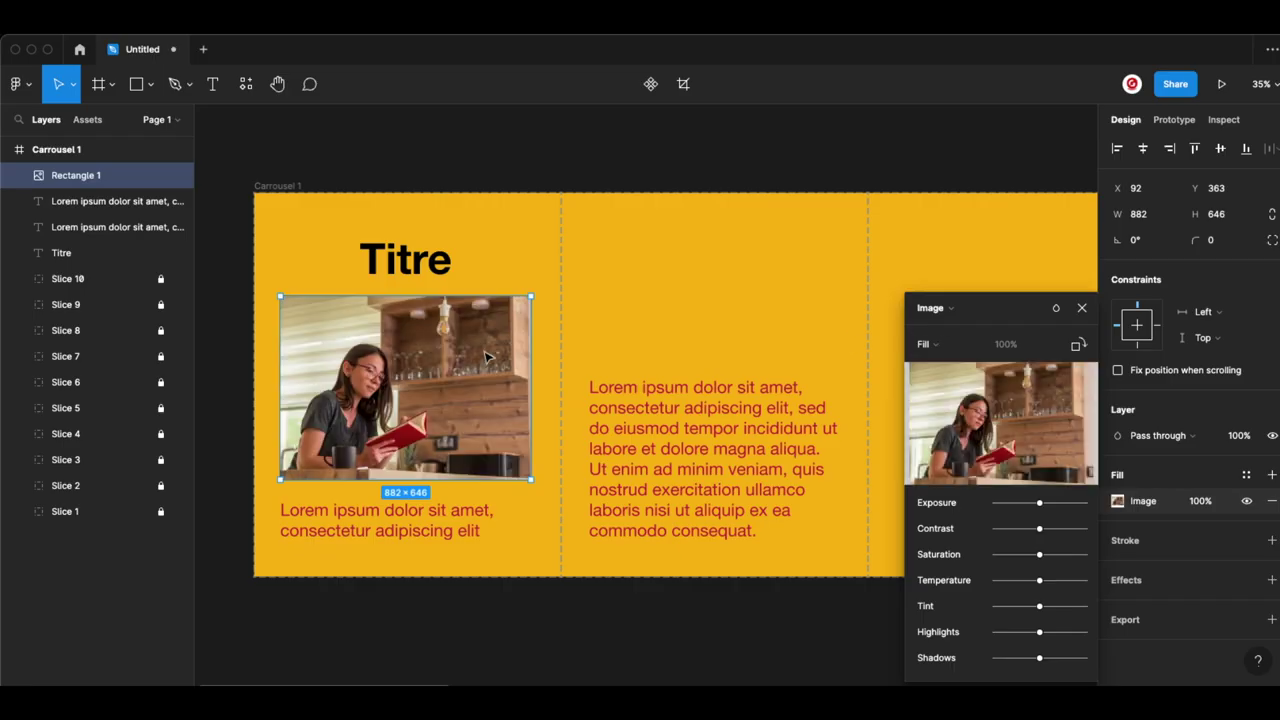
Brighten the exposure of the reading-woman photo in Rectangle 1
{"action": "scroll", "coordinate": [568, 358], "scroll_direction": "up", "scroll_amount": 3}
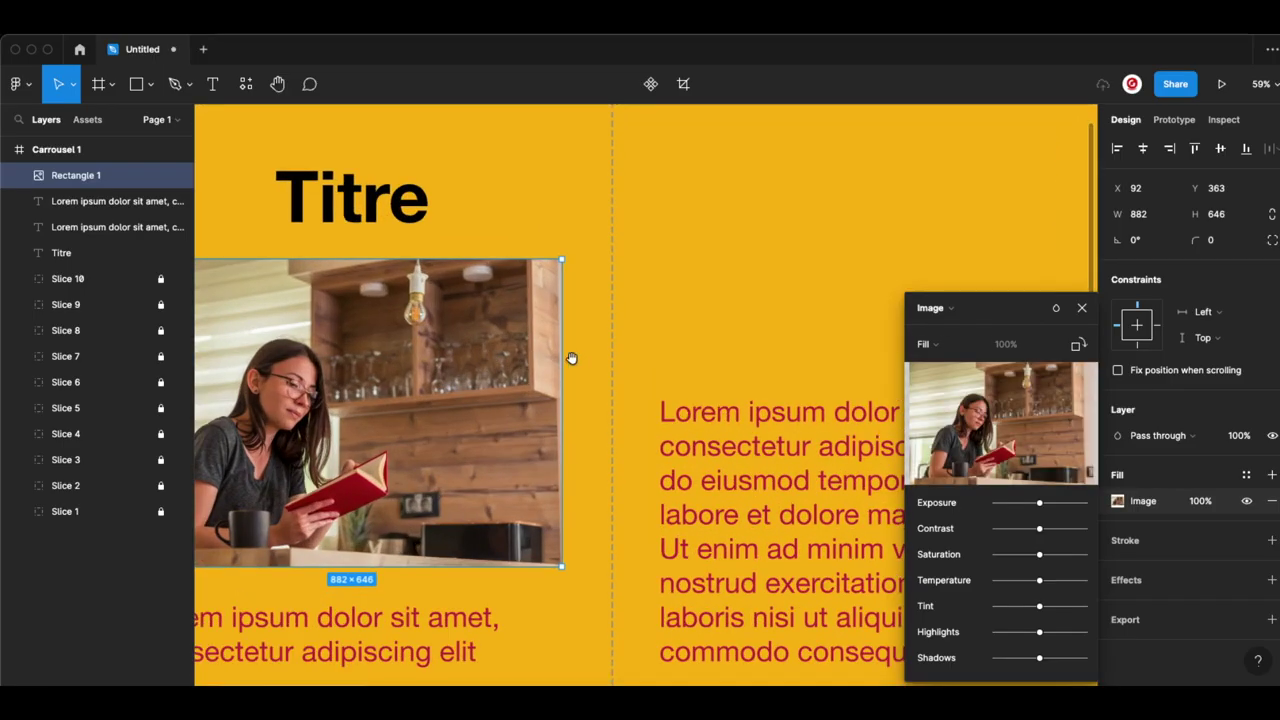
{"action": "left_click_drag", "start_coordinate": [571, 358], "coordinate": [697, 344]}
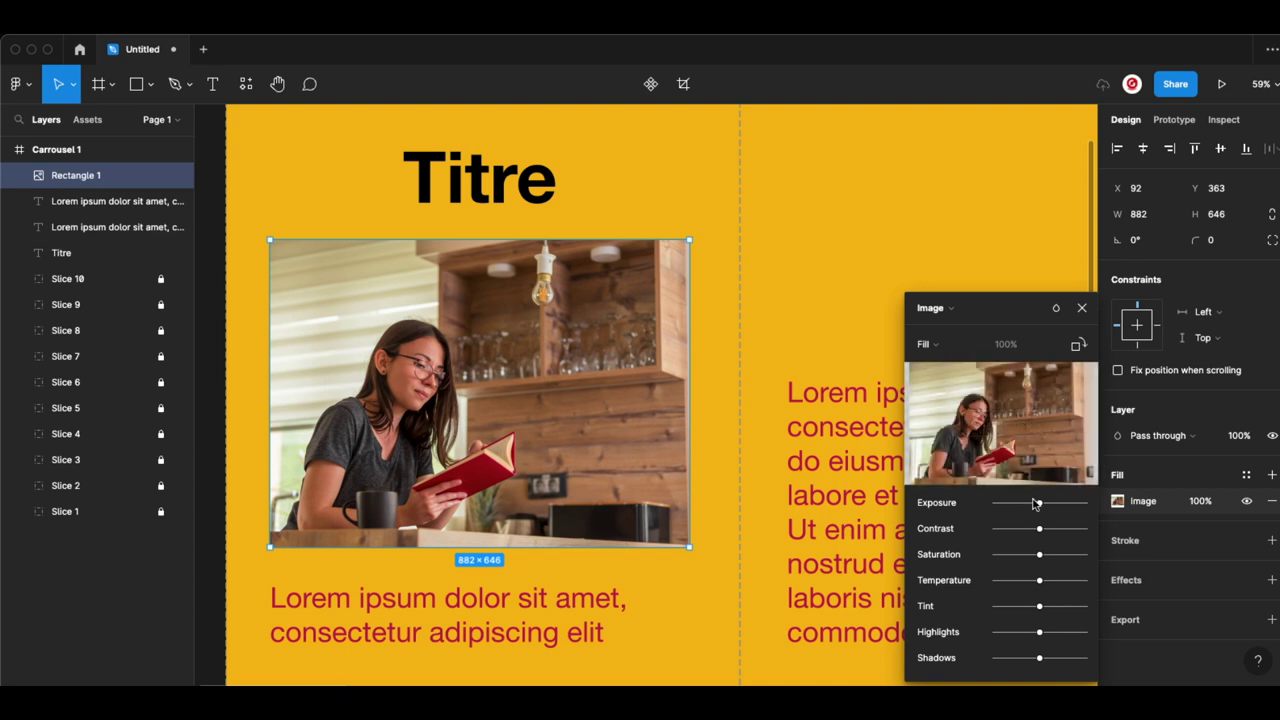
{"action": "left_click_drag", "start_coordinate": [1041, 503], "coordinate": [1053, 658]}
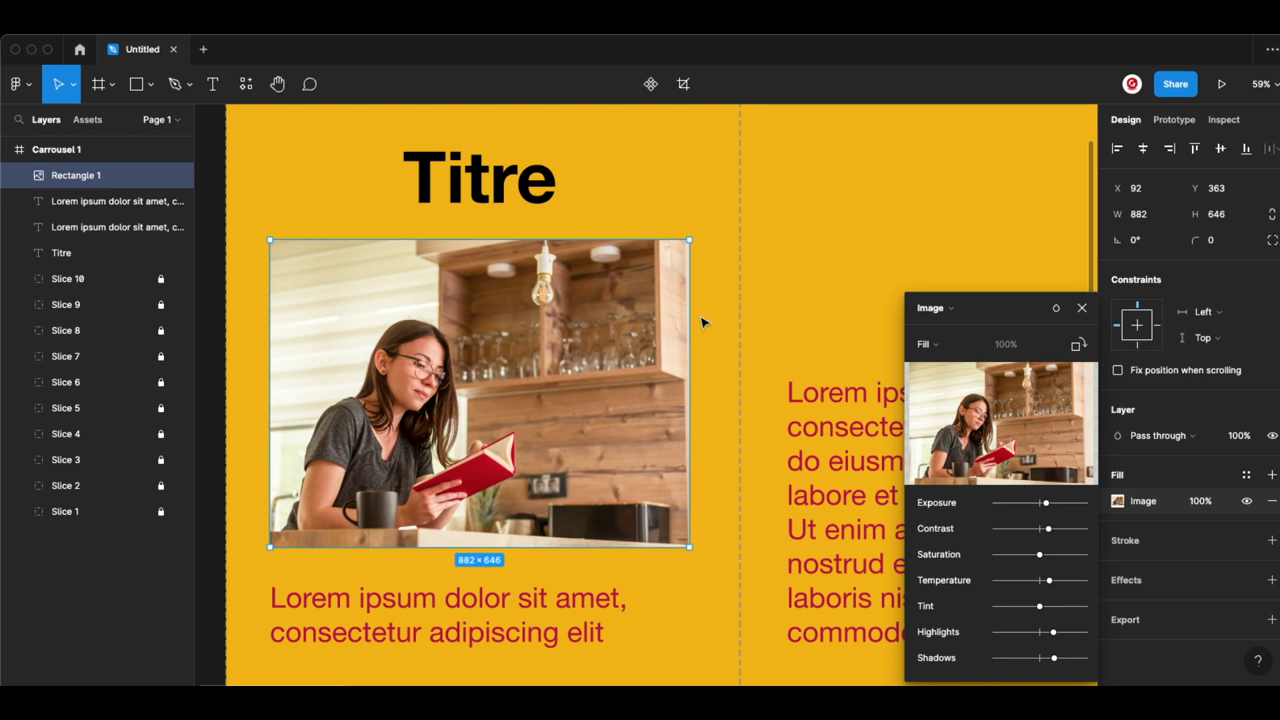
Switch the image fill to Crop, then enlarge and shift the photo left within the frame
{"action": "left_click", "coordinate": [925, 344]}
{"action": "left_click", "coordinate": [935, 380]}
{"action": "mouse_move", "coordinate": [722, 270]}
{"action": "left_mouse_down"}
{"action": "mouse_move", "coordinate": [833, 251]}
{"action": "mouse_move", "coordinate": [794, 252]}
{"action": "left_mouse_up"}
{"action": "mouse_move", "coordinate": [489, 349]}
{"action": "left_mouse_down"}
{"action": "mouse_move", "coordinate": [460, 349]}
{"action": "mouse_move", "coordinate": [468, 333]}
{"action": "left_mouse_up"}
{"action": "key", "text": "Escape"}
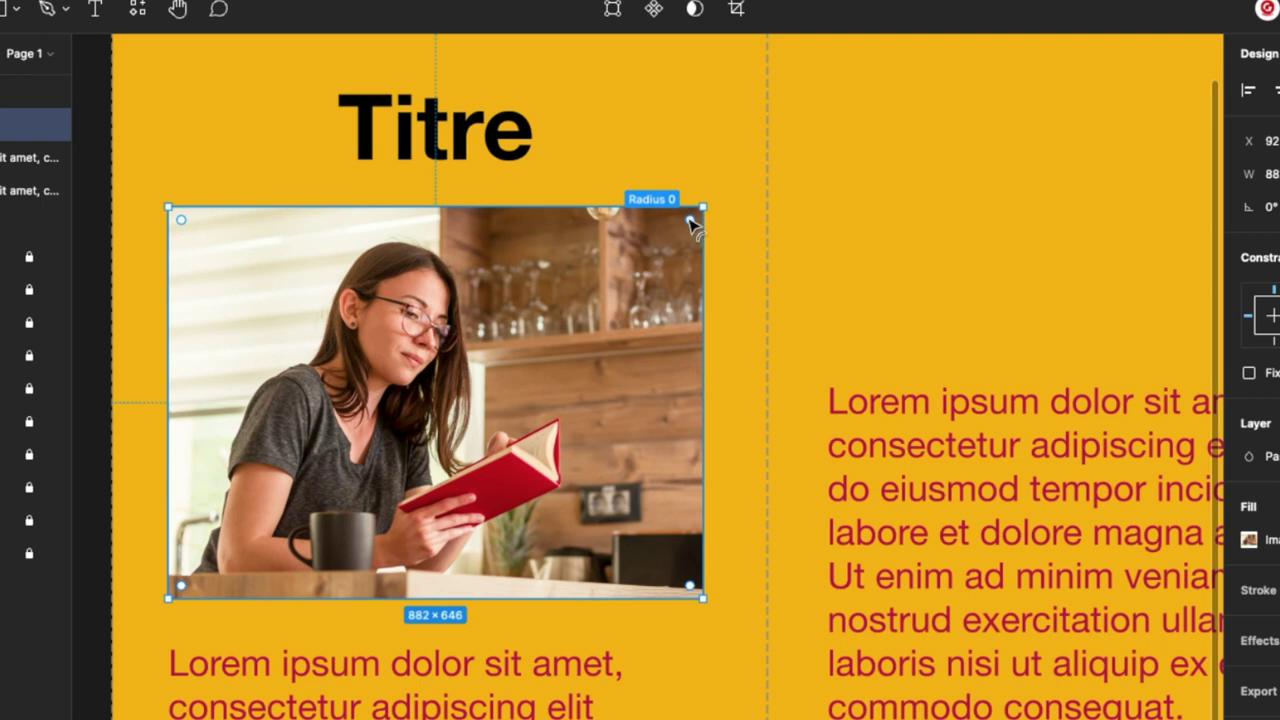
Round the photo's corners to 20, then heavily round only its top-right corner
{"action": "mouse_move", "coordinate": [690, 219]}
{"action": "left_mouse_down"}
{"action": "mouse_move", "coordinate": [556, 352]}
{"action": "mouse_move", "coordinate": [672, 244]}
{"action": "left_mouse_up"}
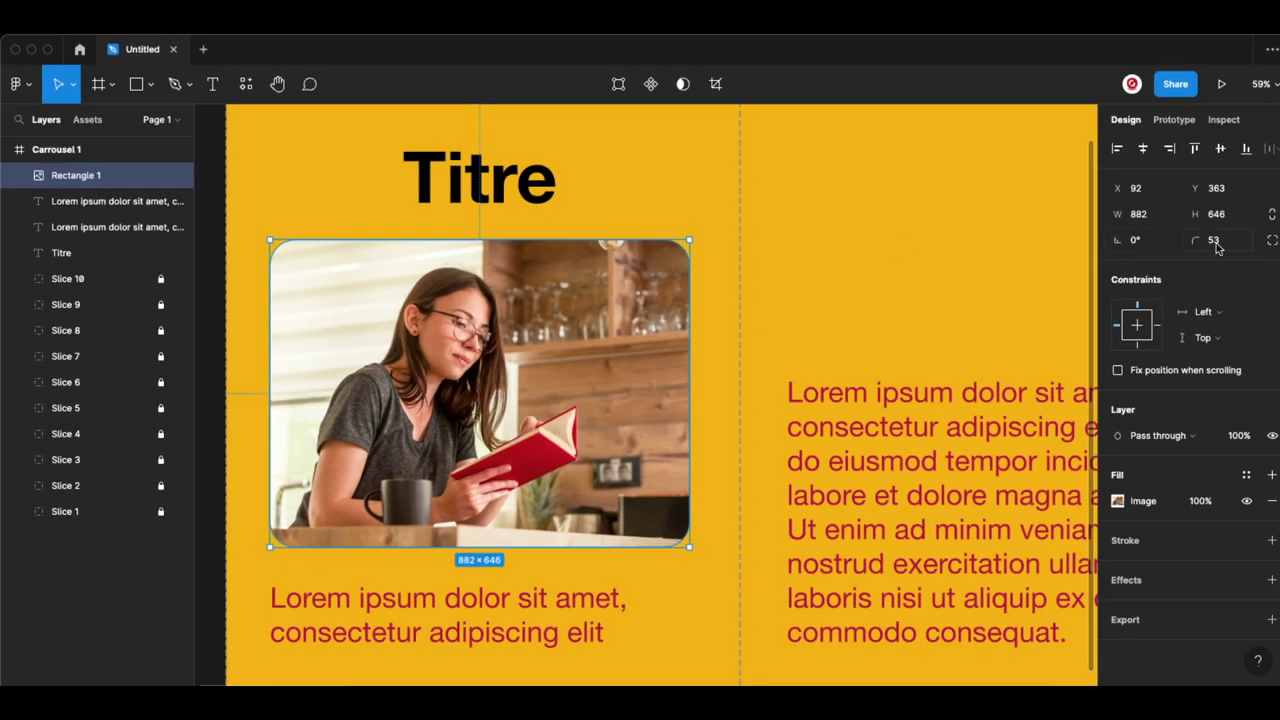
{"action": "left_click", "coordinate": [1215, 242]}
{"action": "type", "text": "20"}
{"action": "key", "text": "Return"}
{"action": "key", "text": "alt"}
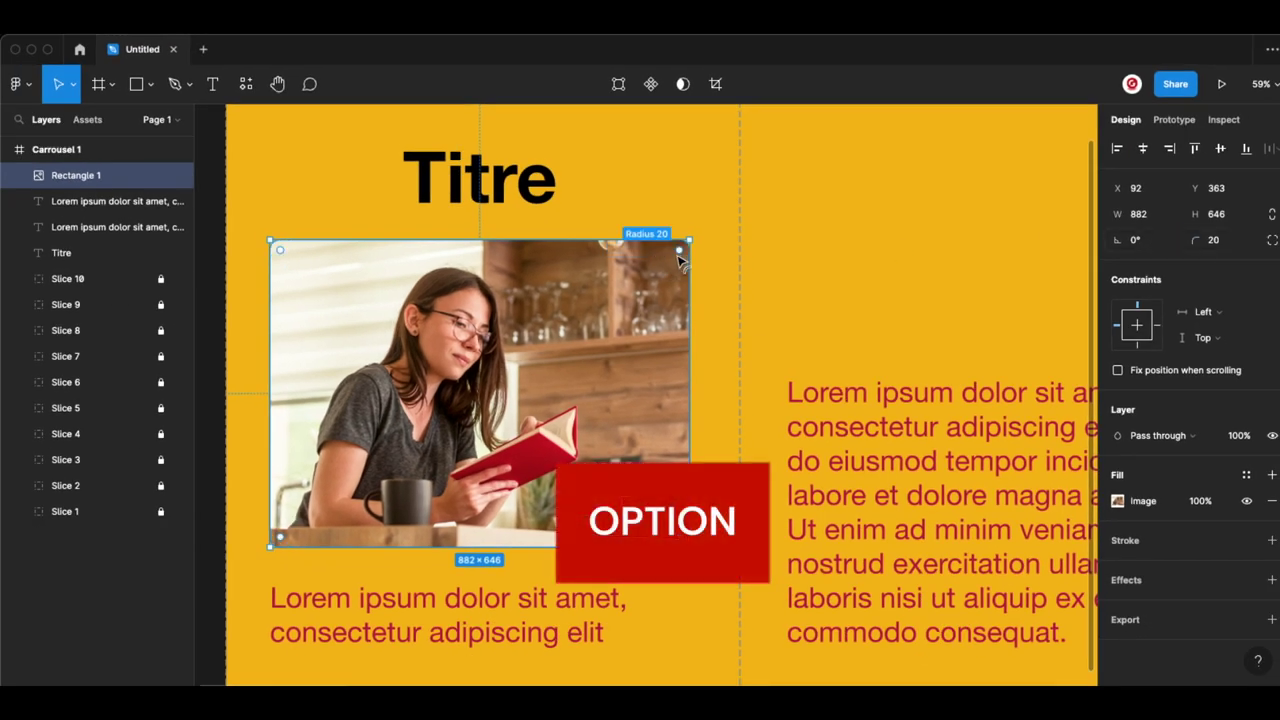
{"action": "mouse_move", "coordinate": [678, 257]}
{"action": "left_mouse_down"}
{"action": "mouse_move", "coordinate": [555, 378]}
{"action": "mouse_move", "coordinate": [711, 254]}
{"action": "left_mouse_up"}
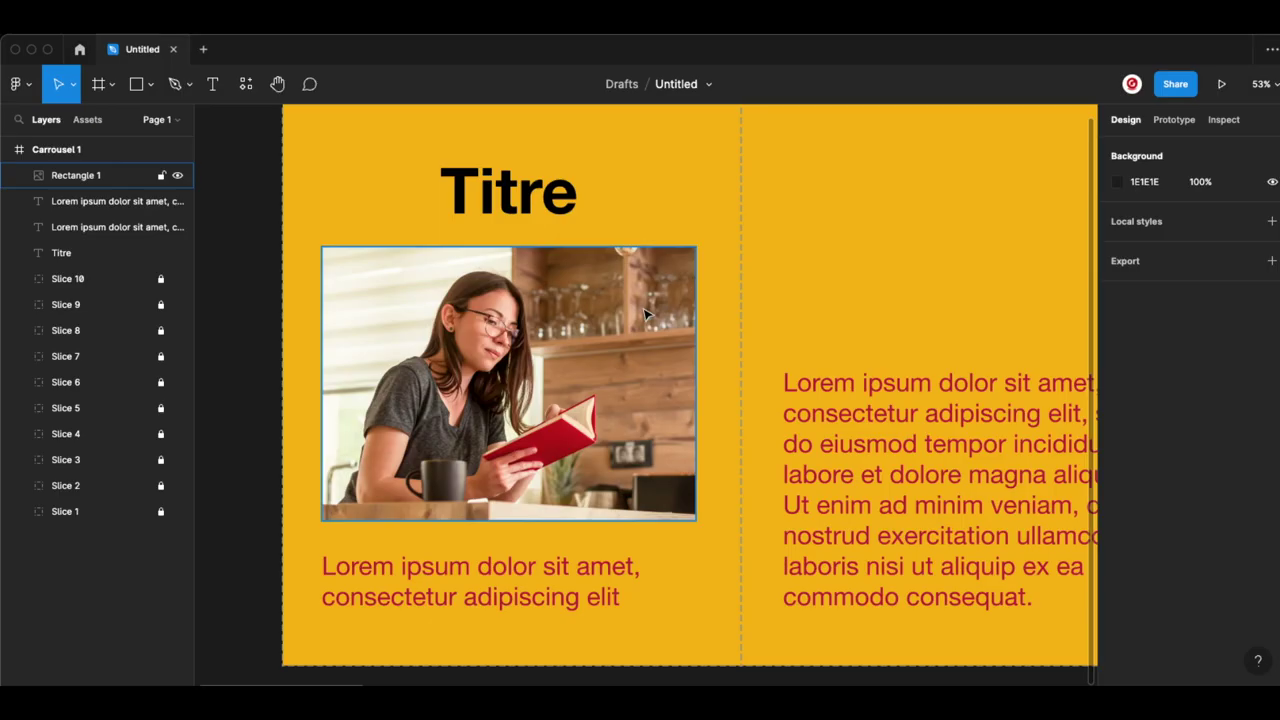
Add a 10 px 010101 stroke to the photo, positioned outside its edge
{"action": "left_click", "coordinate": [636, 336]}
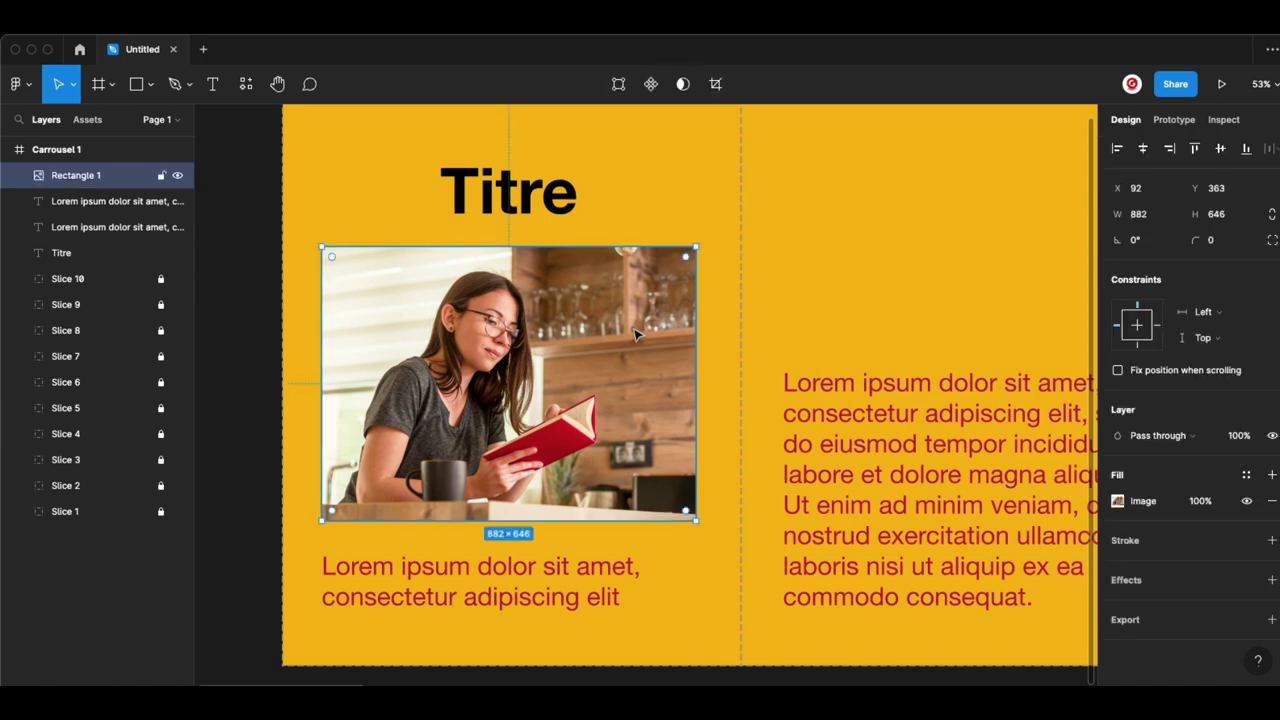
{"action": "left_click", "coordinate": [1270, 540]}
{"action": "left_click", "coordinate": [1150, 566]}
{"action": "type", "text": "0101"}
{"action": "key", "text": "Return"}
{"action": "left_click", "coordinate": [1210, 594]}
{"action": "key", "text": "Return"}
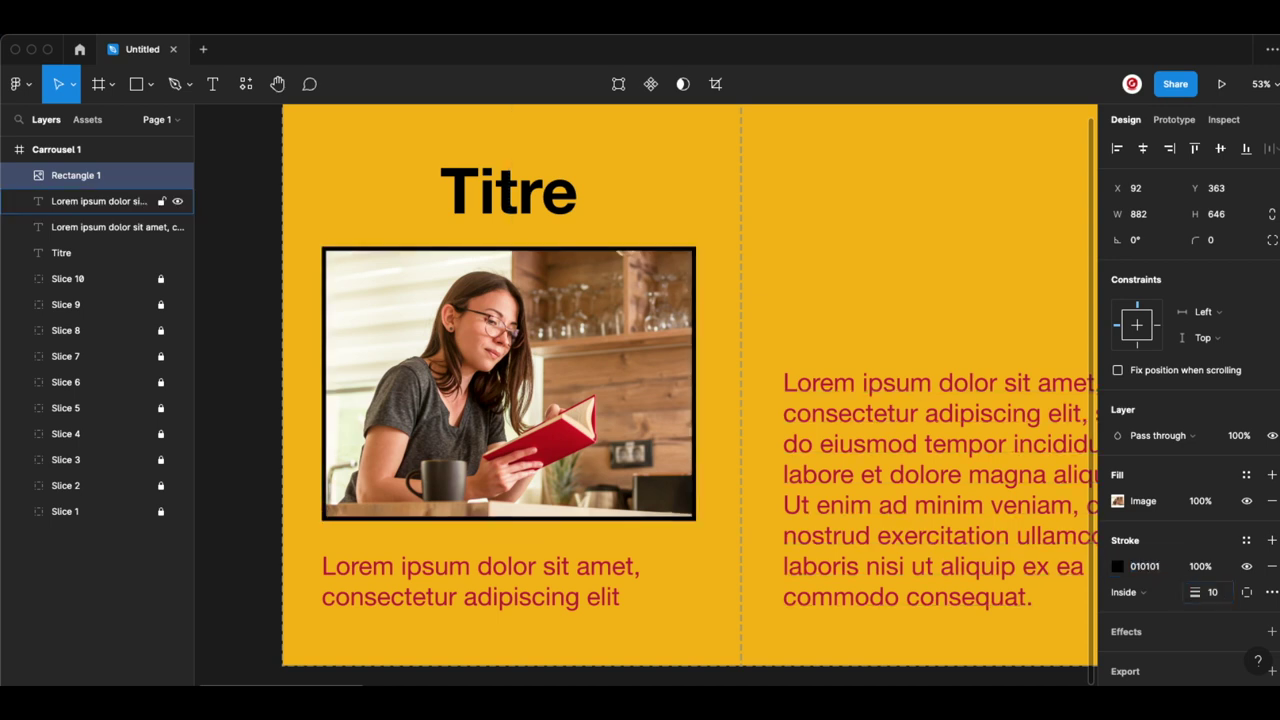
{"action": "left_click", "coordinate": [1124, 592]}
{"action": "left_click", "coordinate": [1140, 552]}
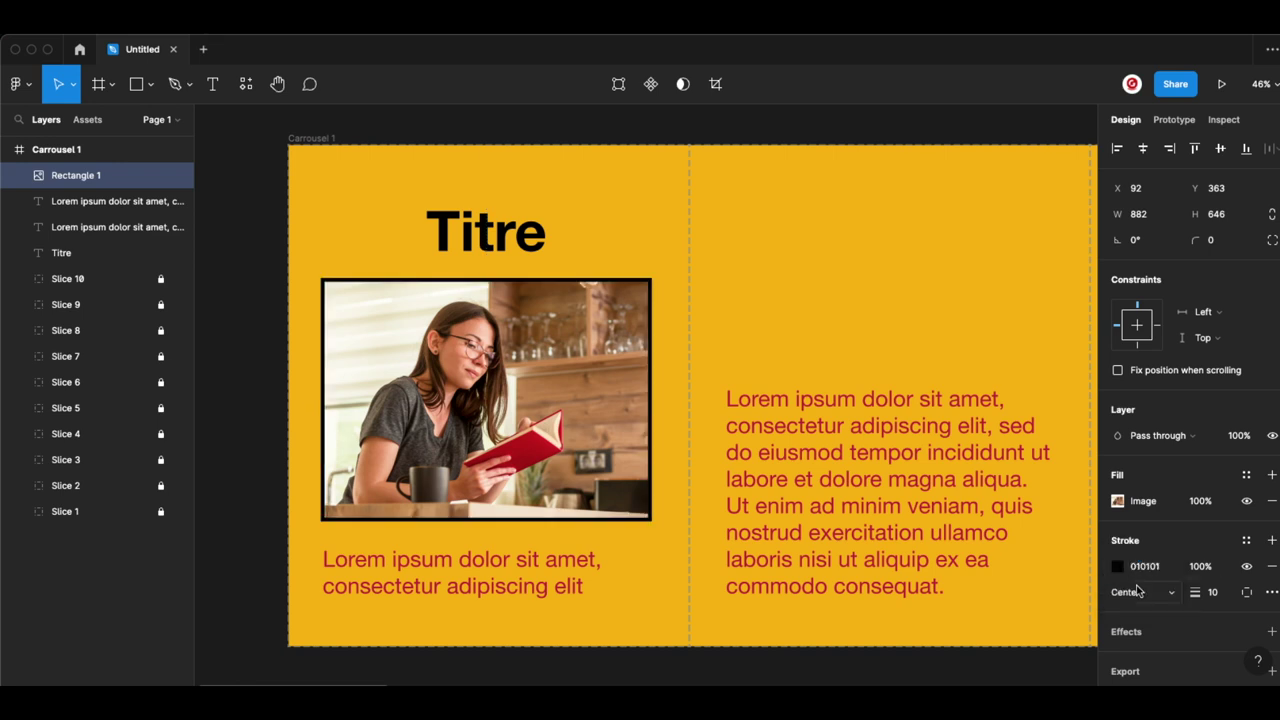
{"action": "left_click", "coordinate": [1127, 592]}
{"action": "left_click", "coordinate": [1138, 610]}
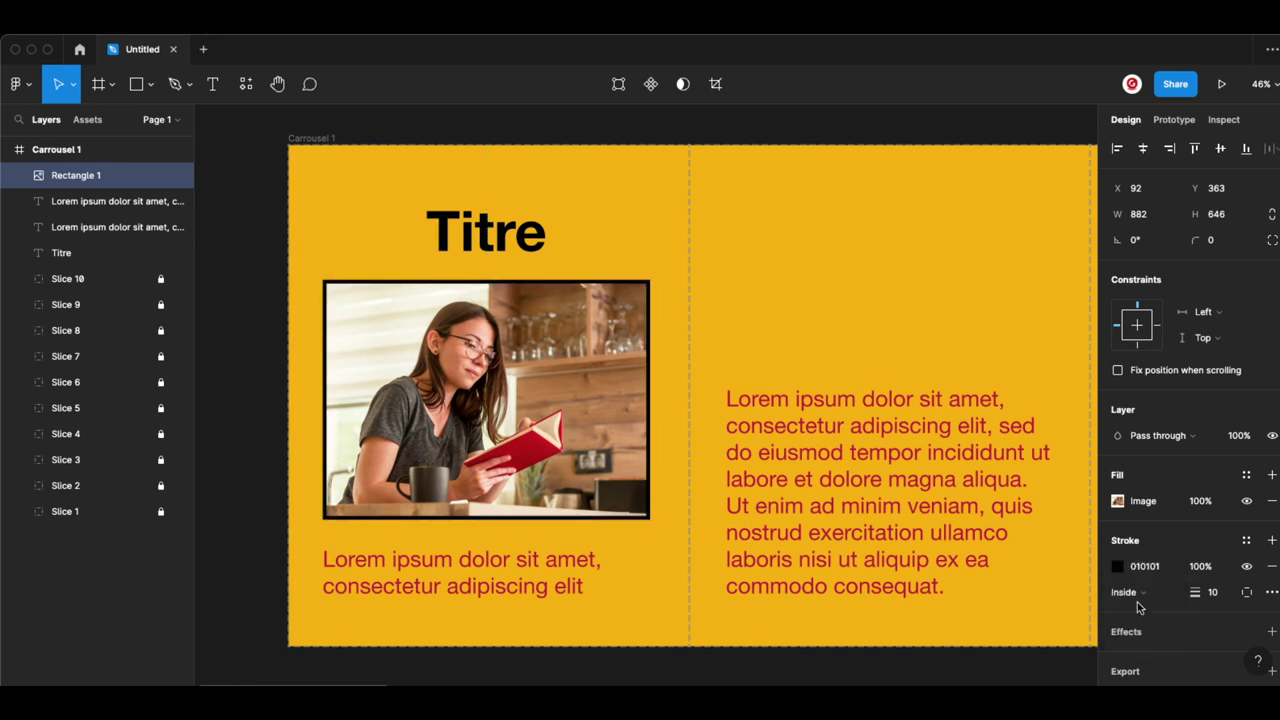
{"action": "left_click", "coordinate": [1128, 592]}
{"action": "left_click", "coordinate": [1135, 611]}
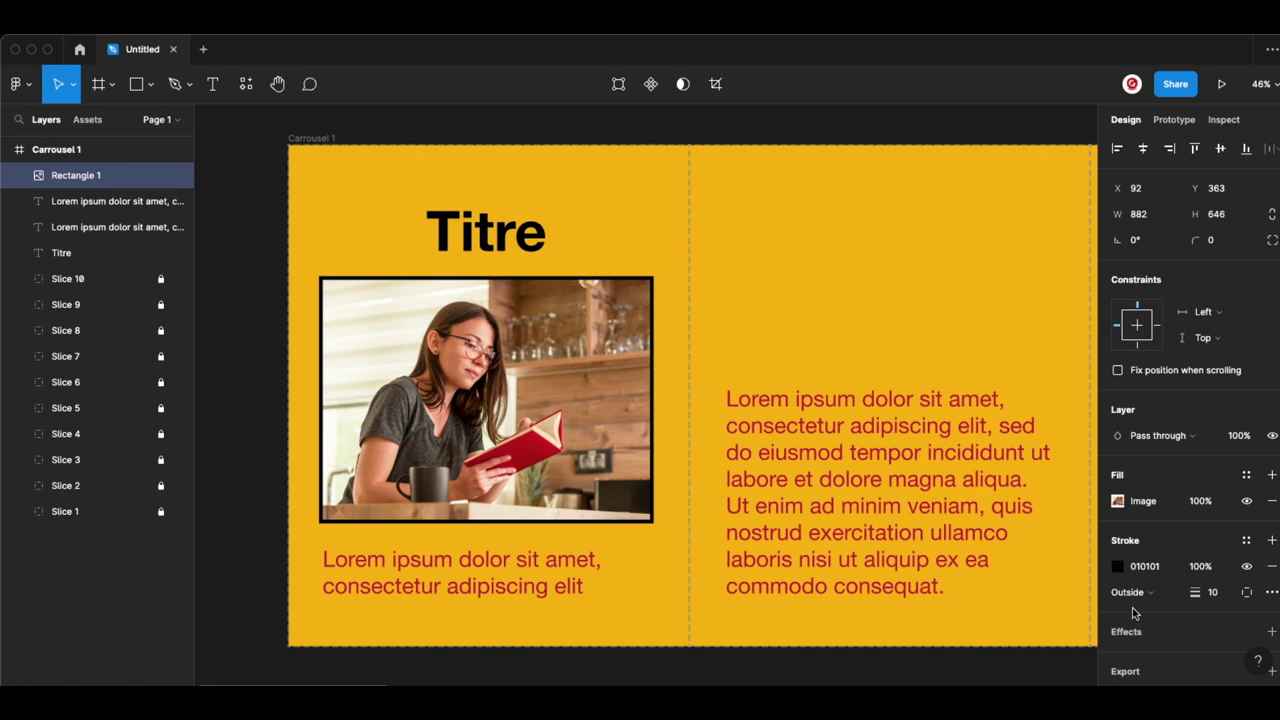
Set the photo's corner radius to 20 and deselect it
{"action": "left_click", "coordinate": [1212, 240]}
{"action": "type", "text": "20"}
{"action": "key", "text": "Return"}
{"action": "left_click", "coordinate": [890, 239]}
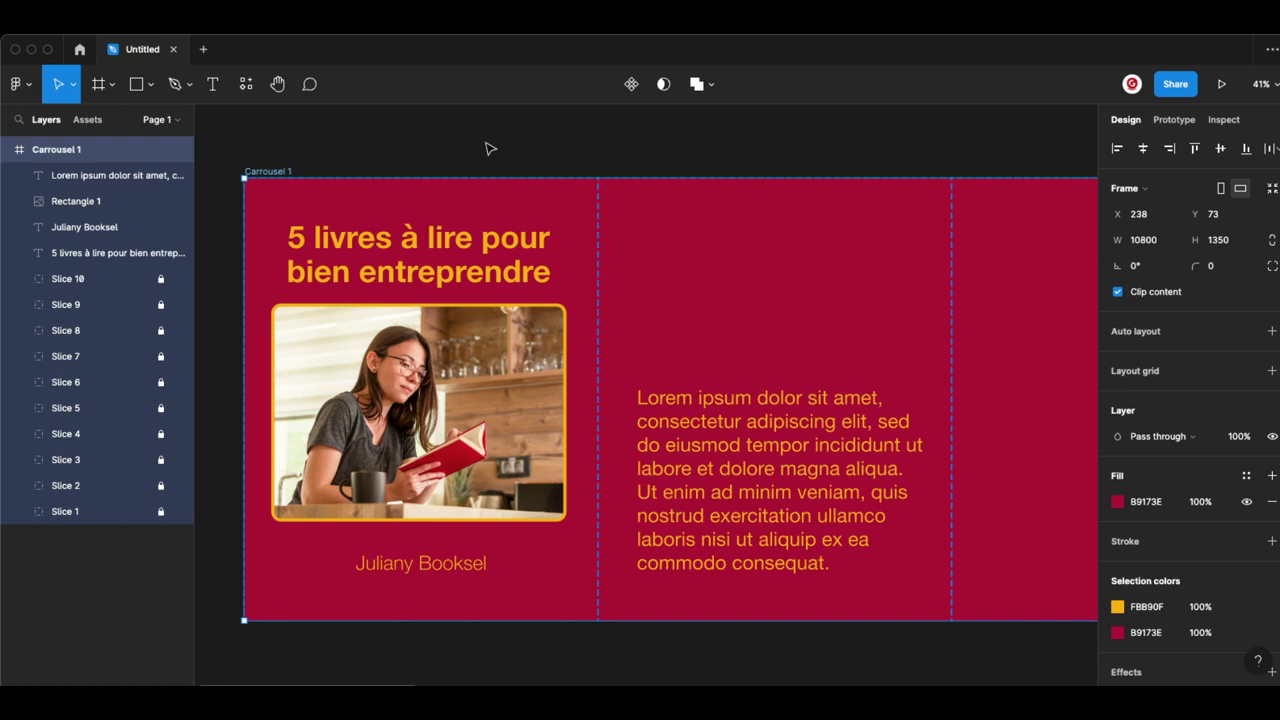
Change Carrousel 1's shared FBB90F yellow selection colour to white
{"action": "left_click", "coordinate": [411, 160]}
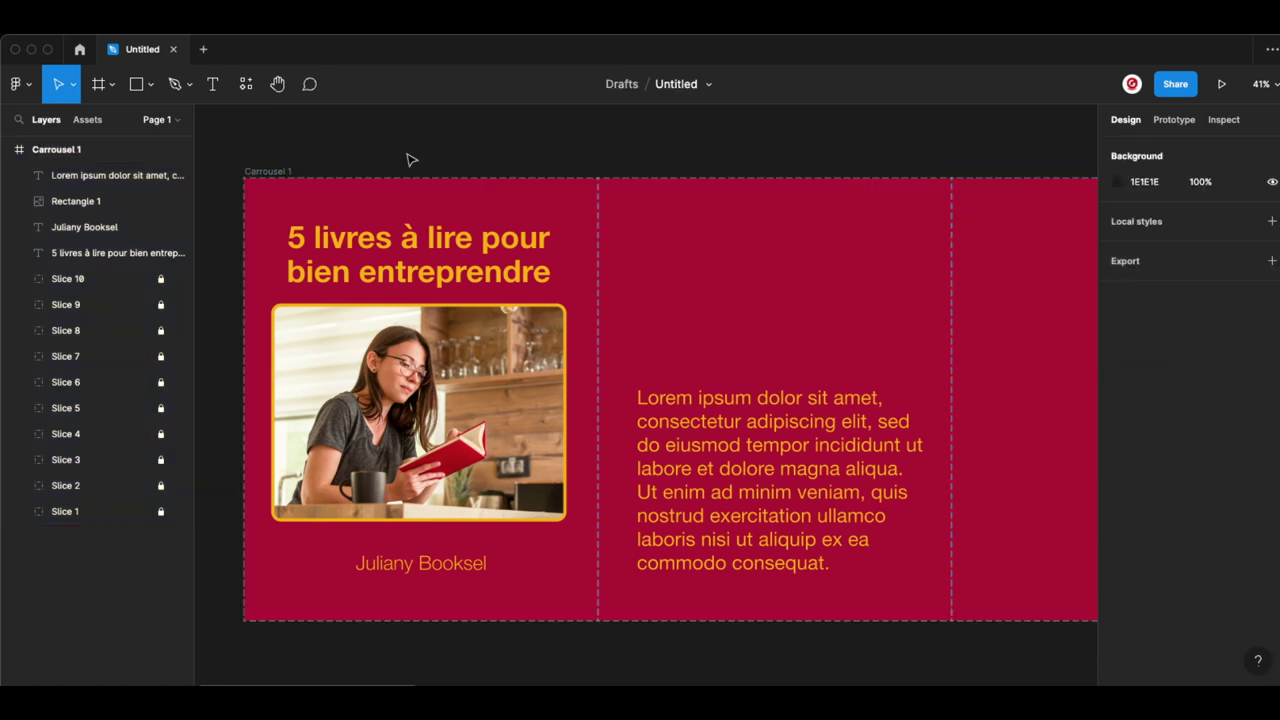
{"action": "left_click", "coordinate": [251, 172]}
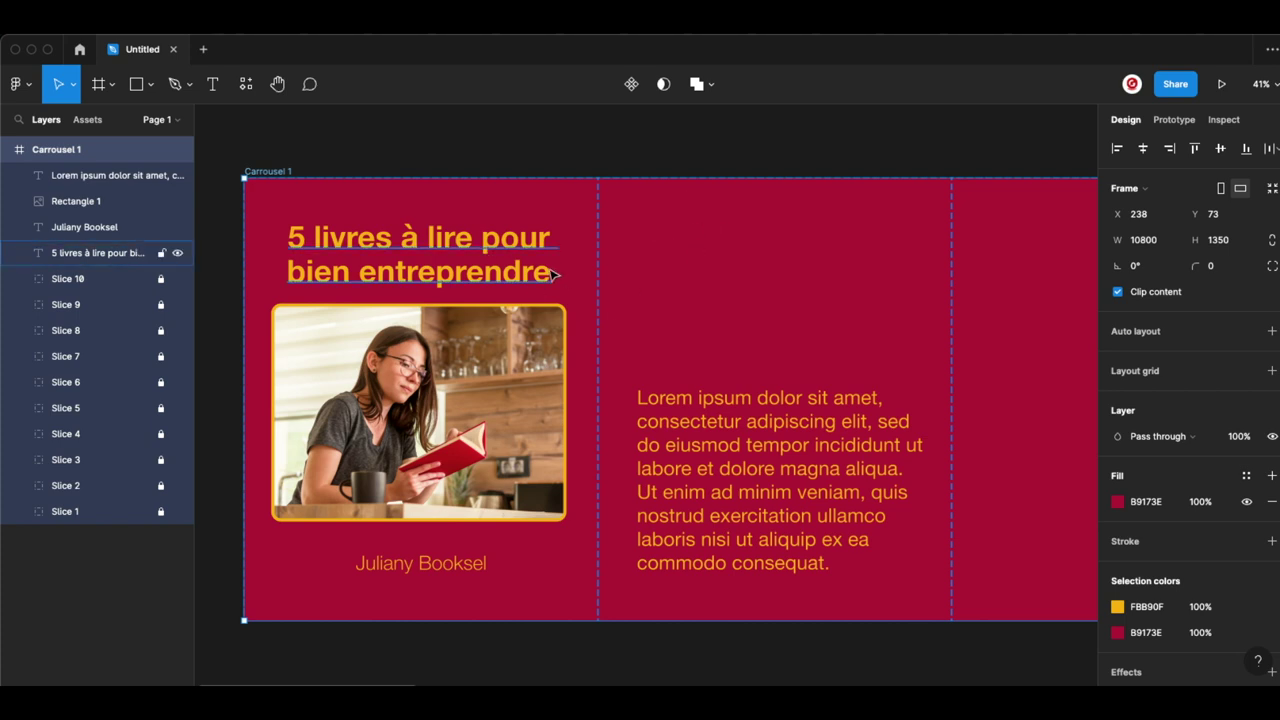
{"action": "left_click", "coordinate": [1116, 609]}
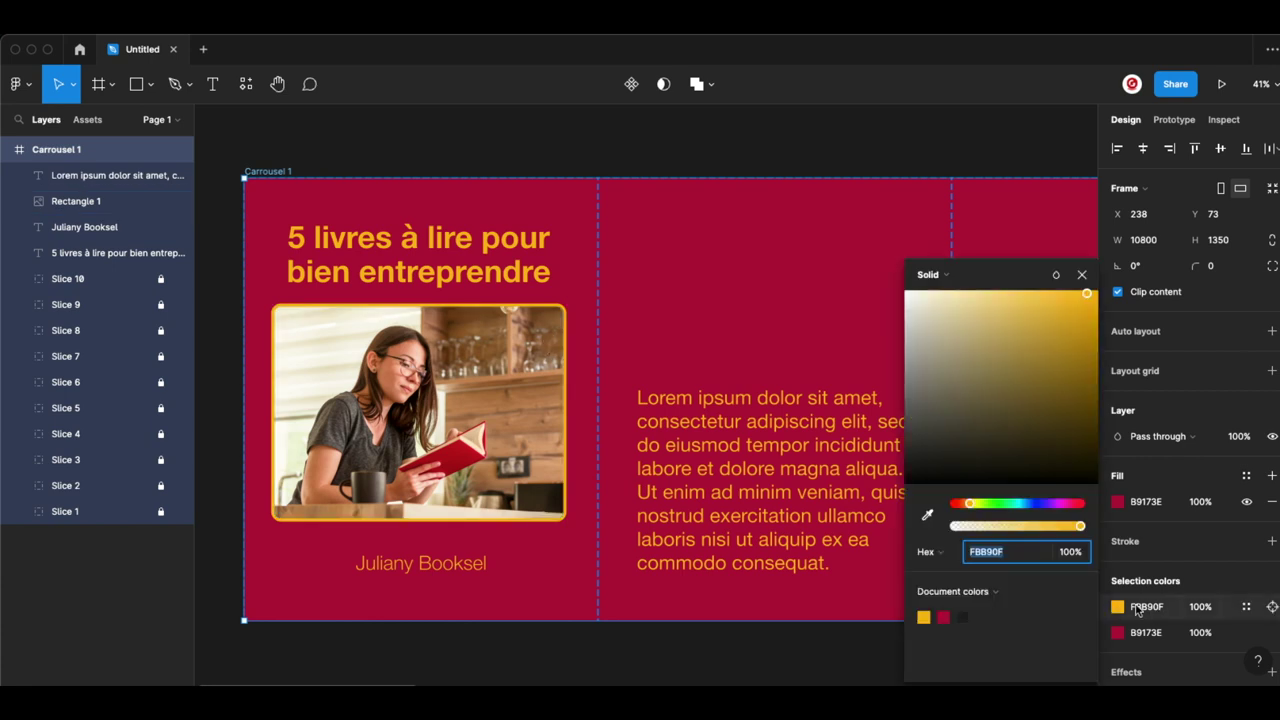
{"action": "mouse_move", "coordinate": [1020, 414]}
{"action": "left_mouse_down"}
{"action": "mouse_move", "coordinate": [951, 385]}
{"action": "mouse_move", "coordinate": [900, 273]}
{"action": "left_mouse_up"}
{"action": "left_click", "coordinate": [794, 163]}
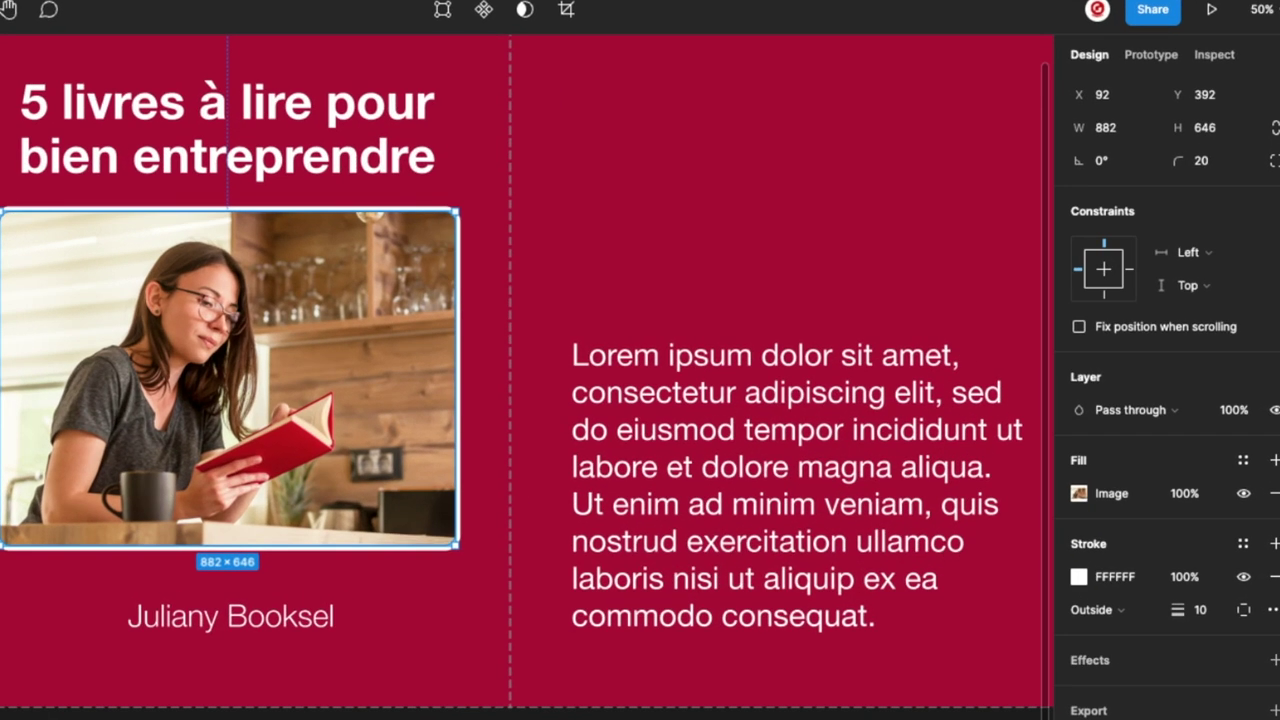
Add a Drop shadow effect to the photo
{"action": "left_click", "coordinate": [1274, 660]}
{"action": "scroll", "coordinate": [1160, 680], "scroll_direction": "down", "scroll_amount": 1}
{"action": "left_click", "coordinate": [1151, 660]}
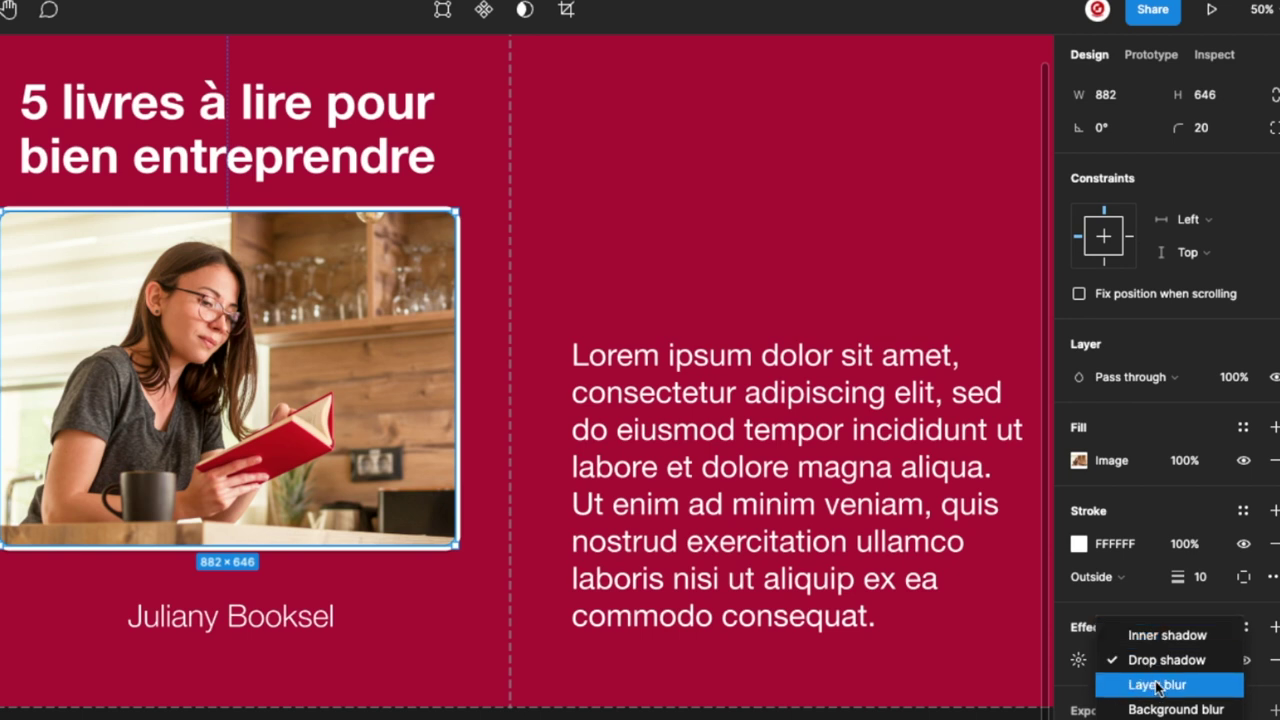
{"action": "left_click", "coordinate": [1154, 665]}
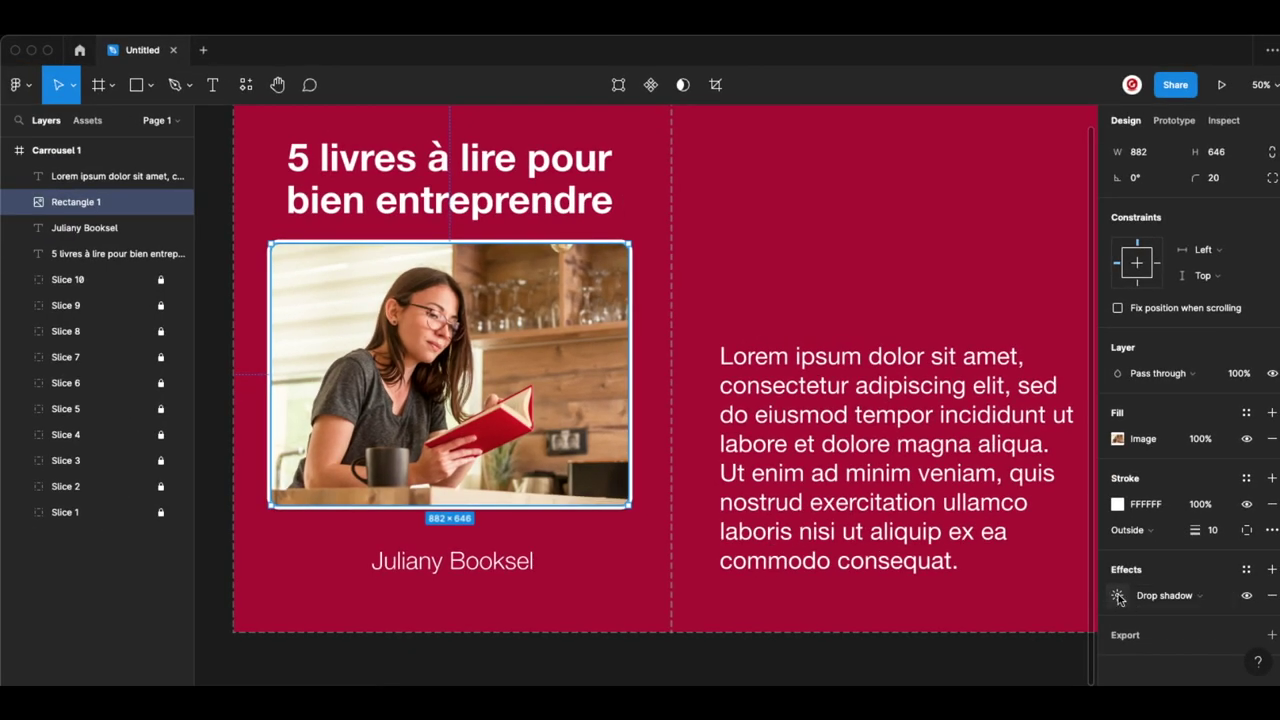
{"action": "left_click", "coordinate": [1117, 596]}
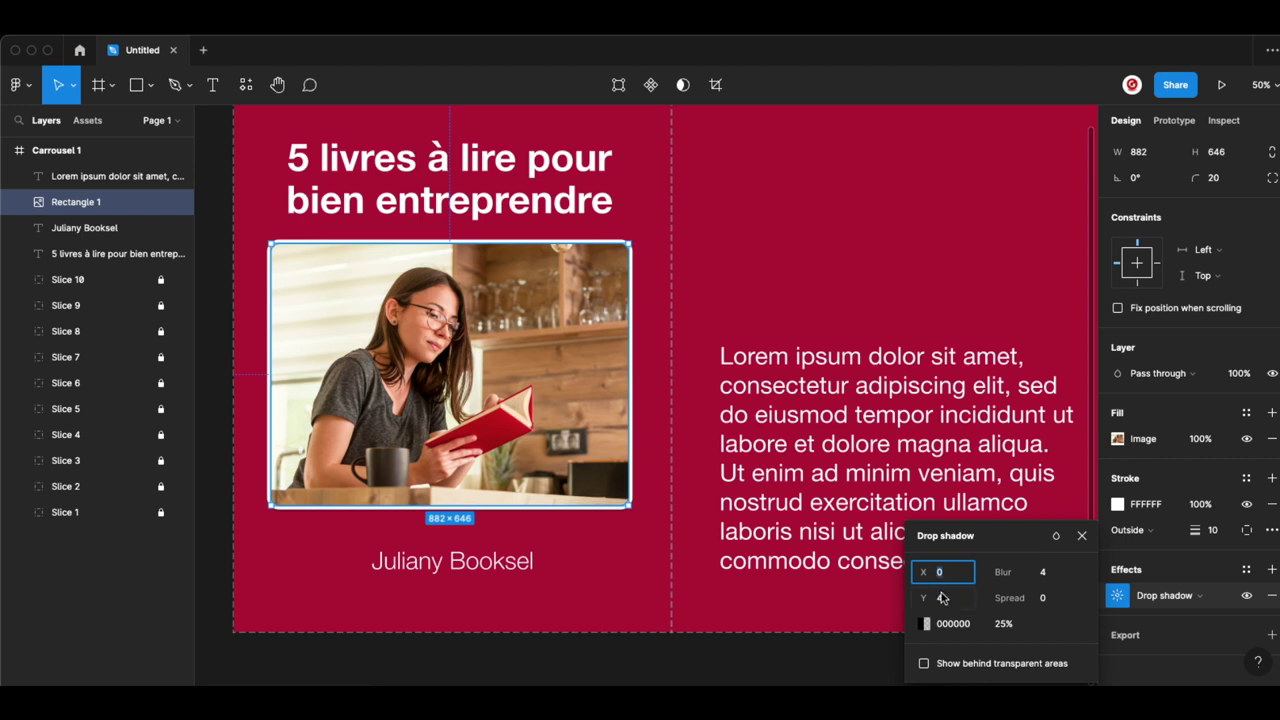
Set the drop shadow to Y offset 21, blur 30 and 45% opacity
{"action": "key", "text": "alt"}
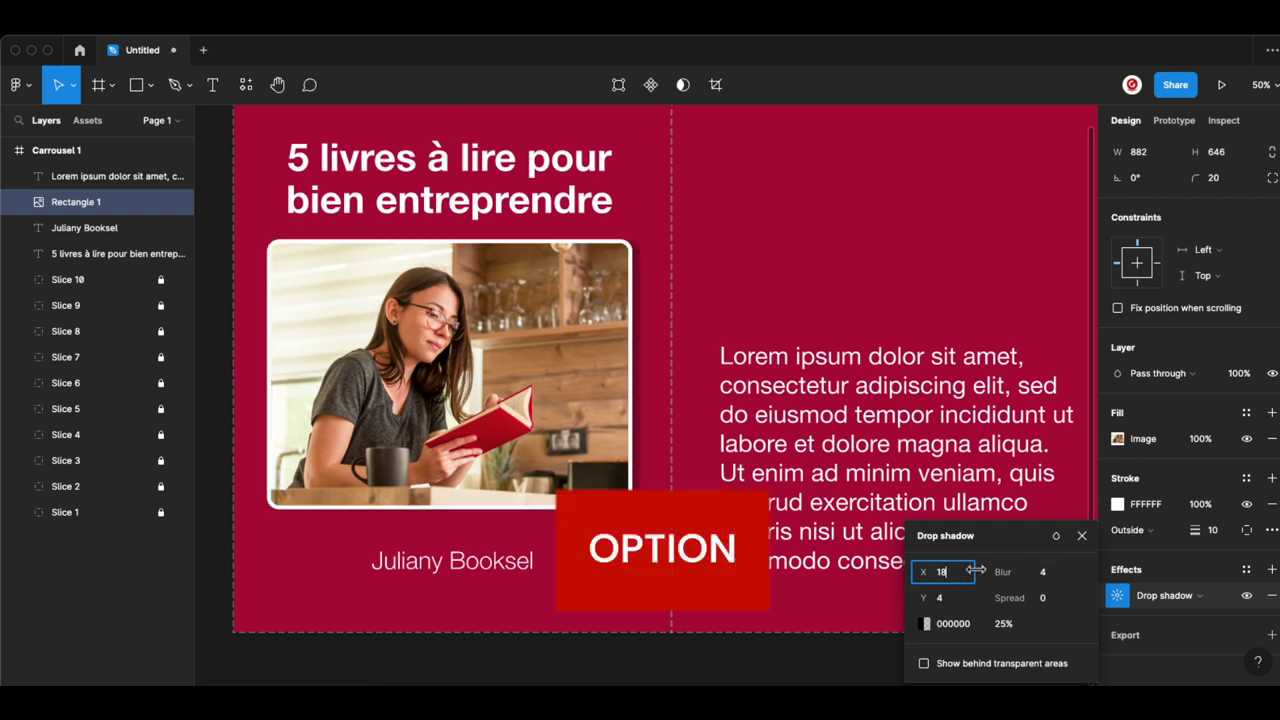
{"action": "left_click_drag", "start_coordinate": [943, 597], "coordinate": [959, 597]}
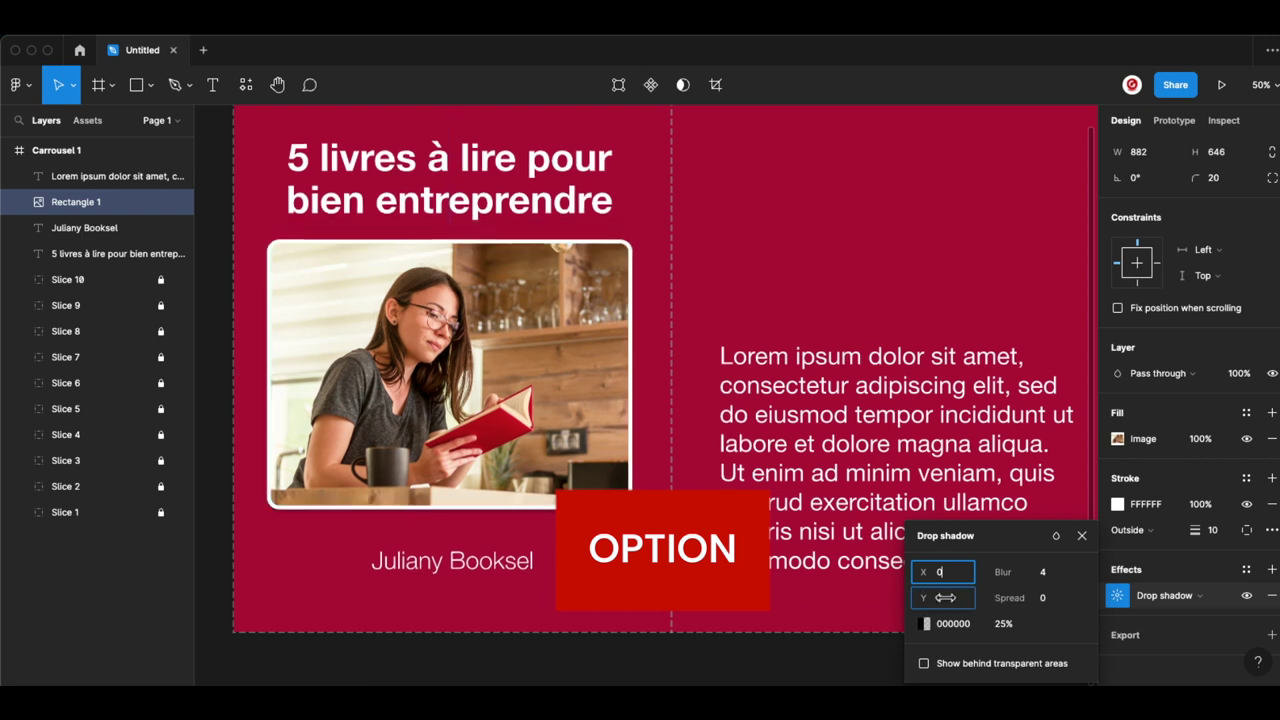
{"action": "left_click", "coordinate": [1045, 576]}
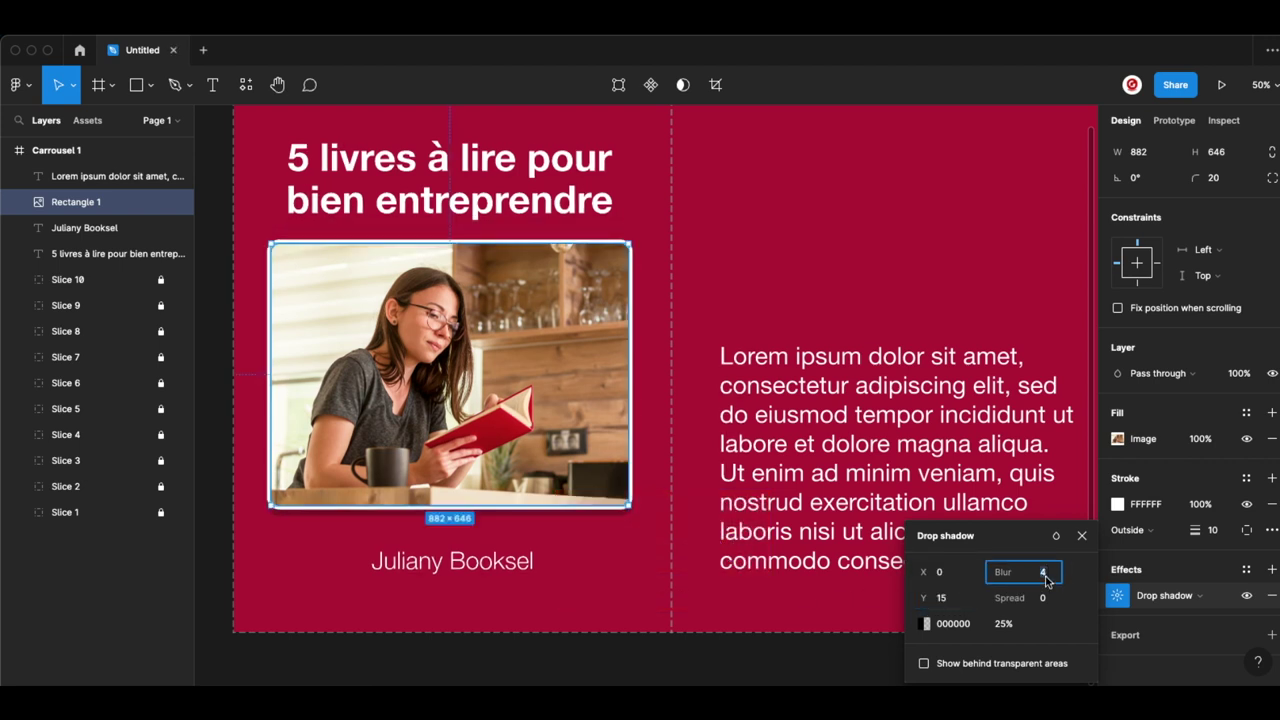
{"action": "type", "text": "30"}
{"action": "key", "text": "Return"}
{"action": "left_click", "coordinate": [938, 598]}
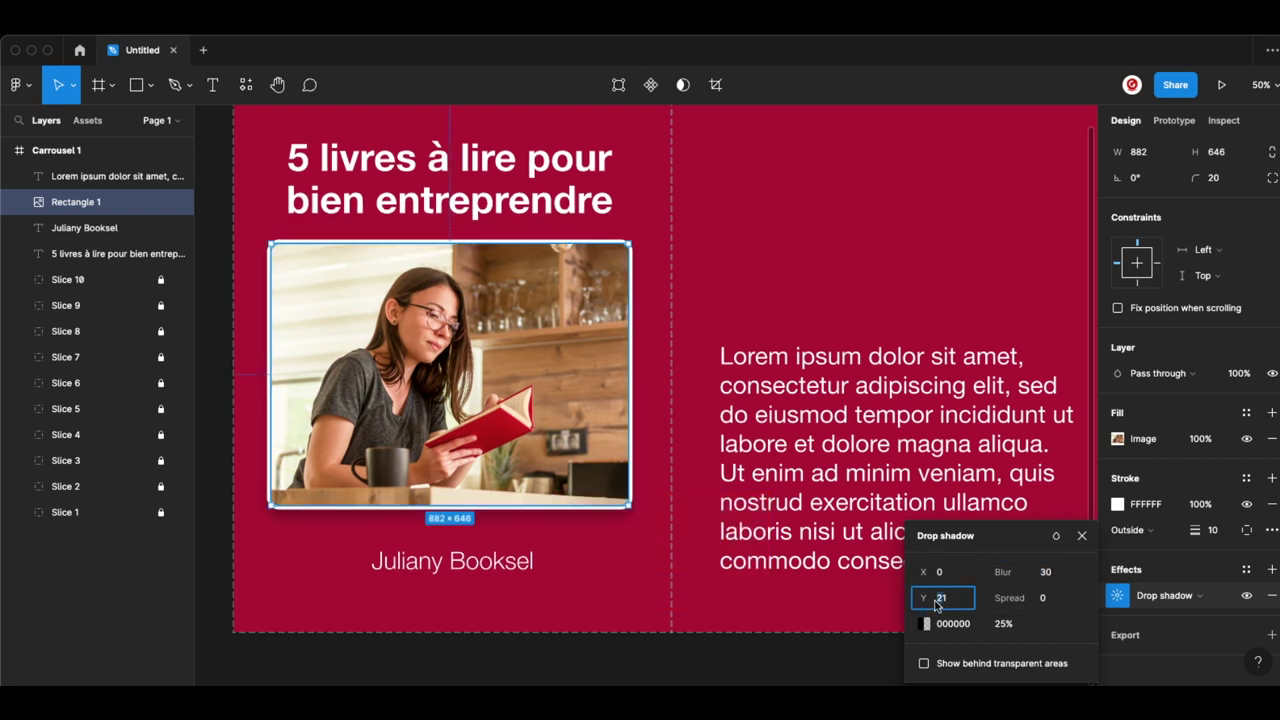
{"action": "mouse_move", "coordinate": [1009, 597]}
{"action": "left_mouse_down"}
{"action": "mouse_move", "coordinate": [1082, 601]}
{"action": "mouse_move", "coordinate": [1003, 626]}
{"action": "mouse_move", "coordinate": [1042, 640]}
{"action": "left_mouse_up"}
{"action": "left_click", "coordinate": [1017, 630]}
{"action": "key", "text": "Escape"}
{"action": "key", "text": "Escape"}
{"action": "scroll", "coordinate": [623, 620], "scroll_direction": "down", "scroll_amount": 2}
{"action": "scroll", "coordinate": [623, 620], "scroll_direction": "right", "scroll_amount": 2}
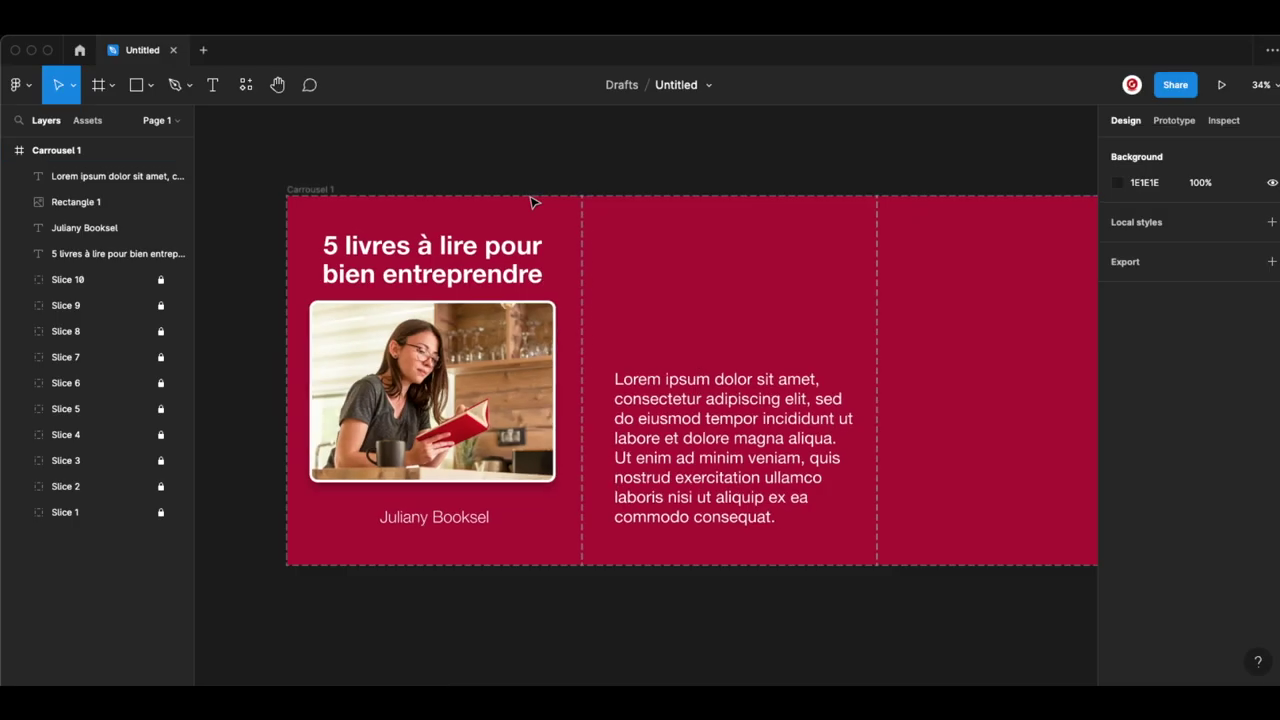
{"action": "scroll", "coordinate": [531, 200], "scroll_direction": "down", "scroll_amount": 5}
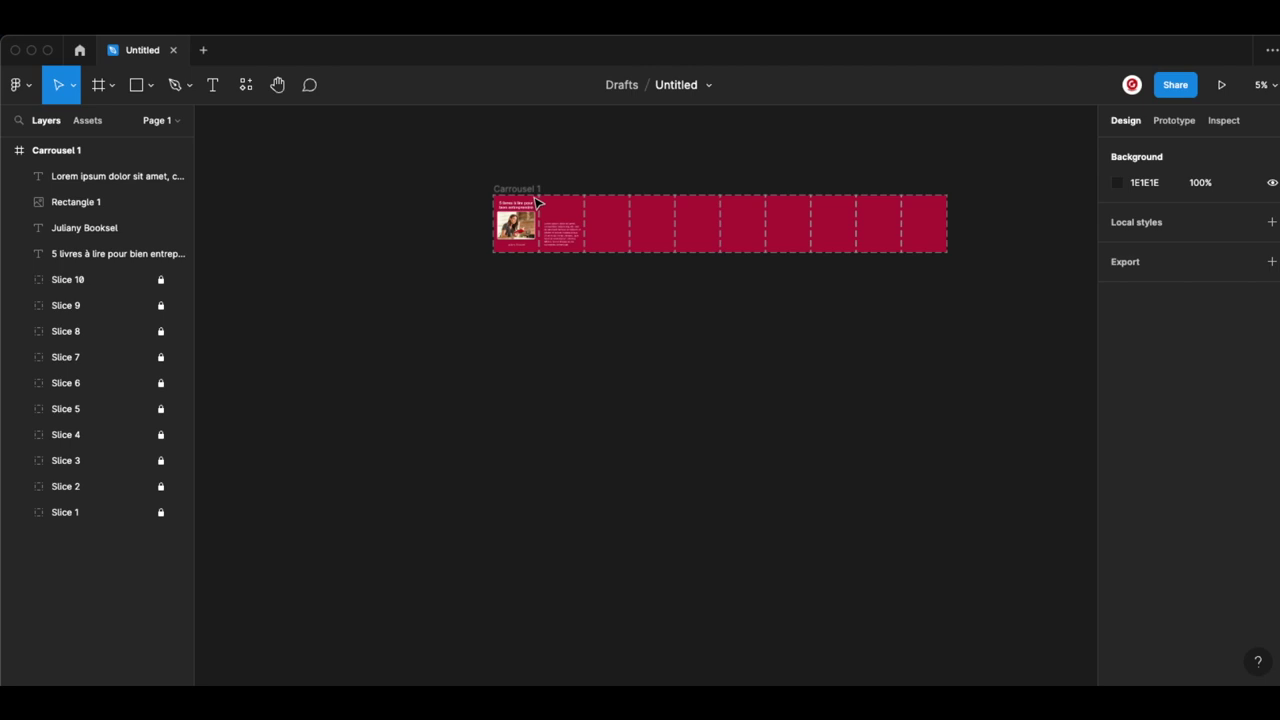
{"action": "scroll", "coordinate": [588, 299], "scroll_direction": "up", "scroll_amount": 2}
{"action": "scroll", "coordinate": [500, 320], "scroll_direction": "up", "scroll_amount": 3}
{"action": "scroll", "coordinate": [480, 314], "scroll_direction": "up", "scroll_amount": 3}
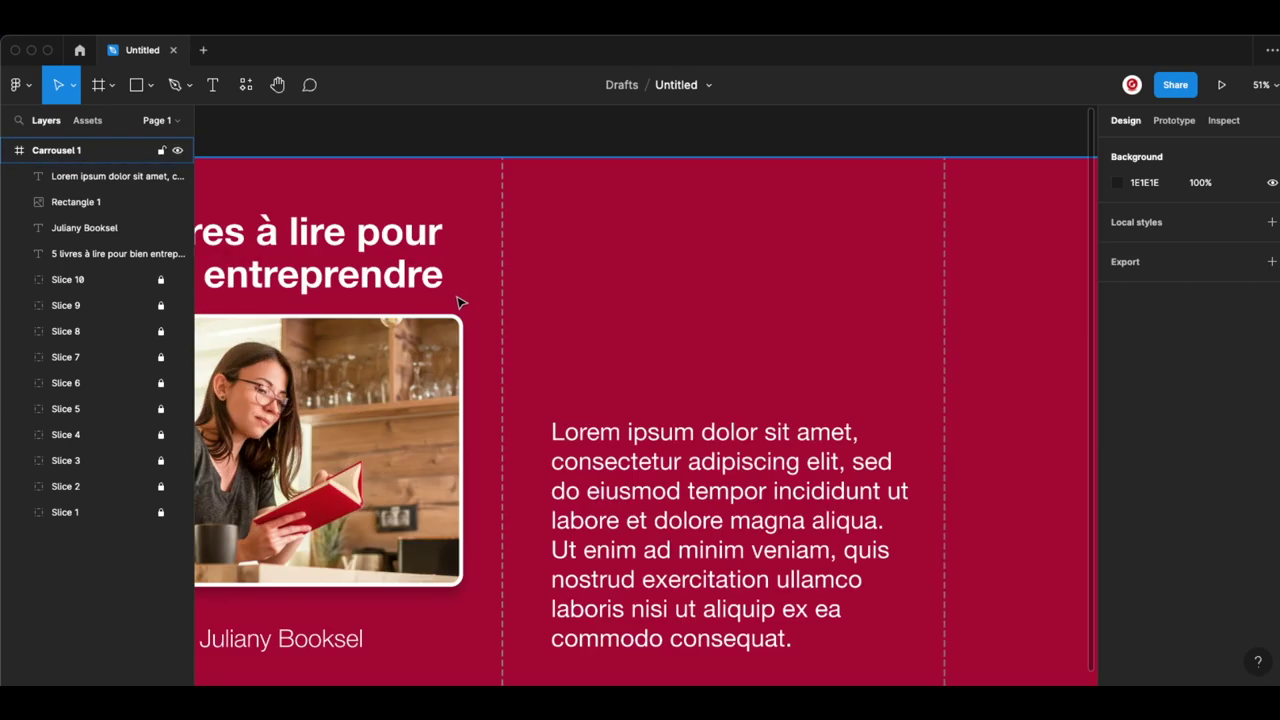
{"action": "scroll", "coordinate": [672, 321], "scroll_direction": "left", "scroll_amount": 2}
{"action": "scroll", "coordinate": [678, 328], "scroll_direction": "down", "scroll_amount": 2}
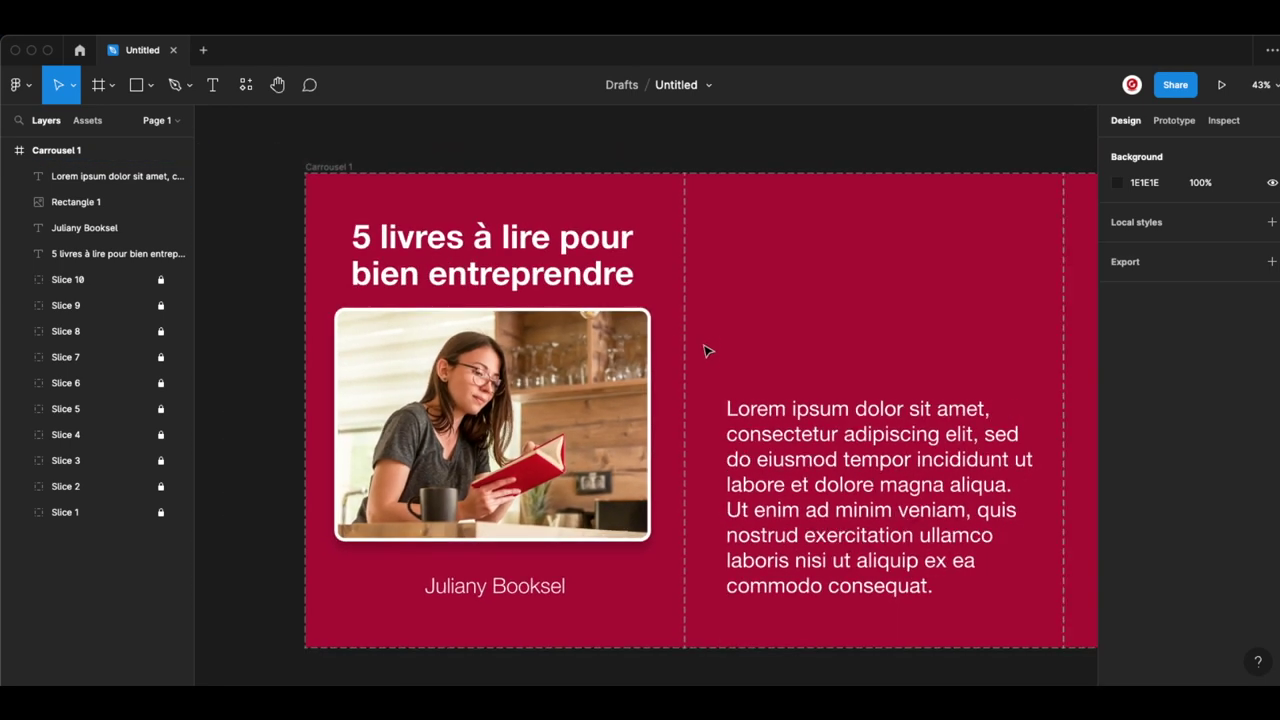
{"action": "scroll", "coordinate": [684, 334], "scroll_direction": "down", "scroll_amount": 1}
{"action": "scroll", "coordinate": [684, 334], "scroll_direction": "up", "scroll_amount": 1}
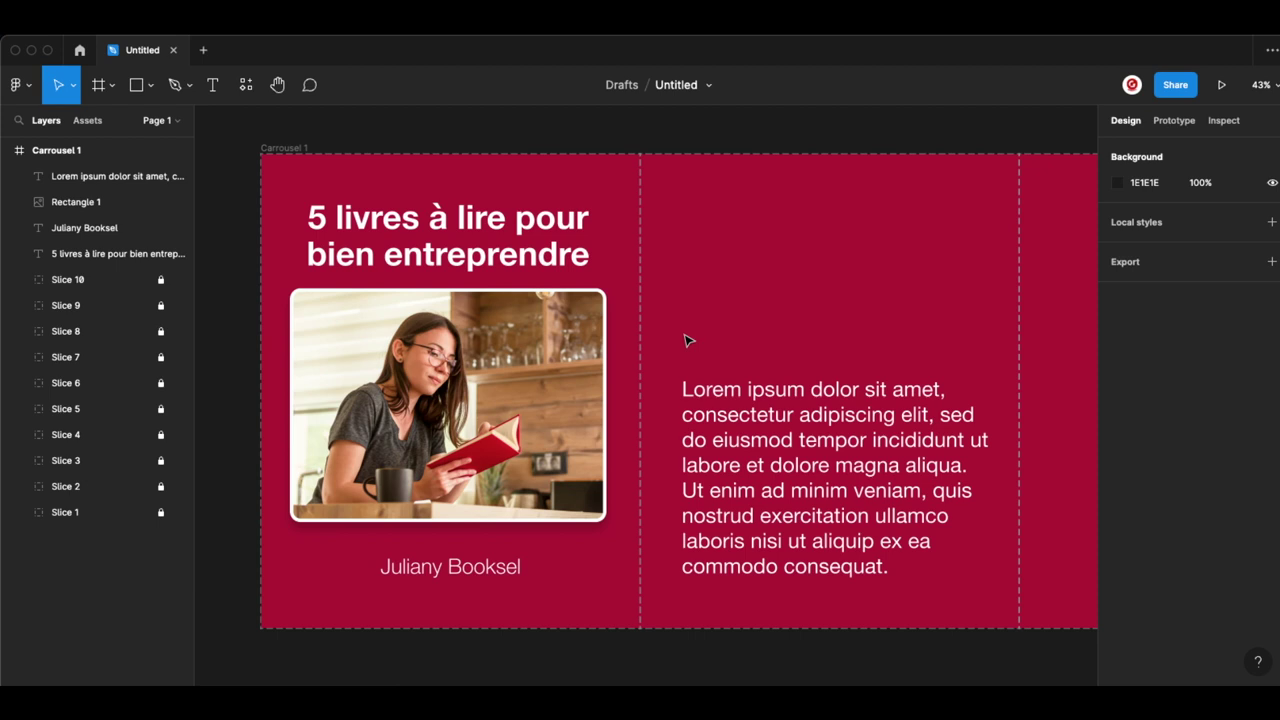